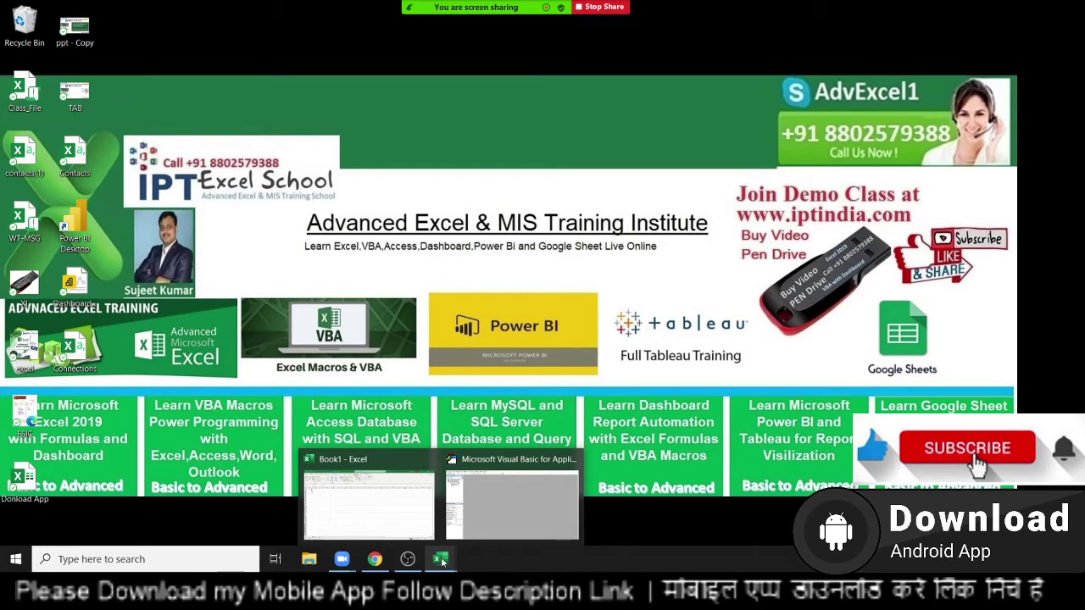
Bring the Visual Basic for Applications editor for Book1 to the front from the taskbar
{"action": "left_click", "coordinate": [517, 527]}
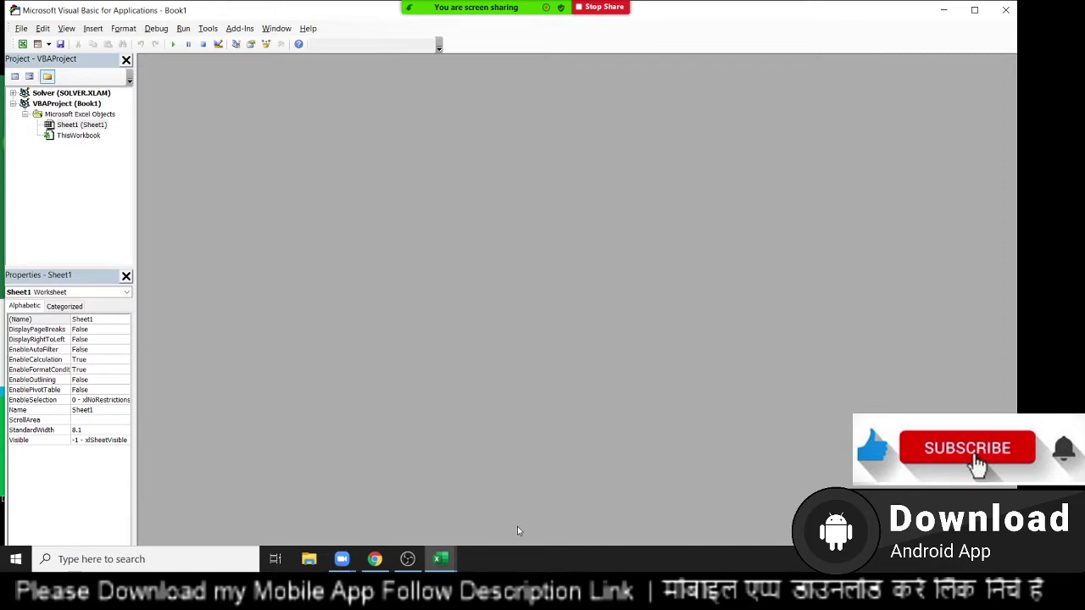
Insert Module1 and write an empty Sub if_1() procedure with blank lines inside it
{"action": "left_click", "coordinate": [104, 28]}
{"action": "left_click", "coordinate": [119, 76]}
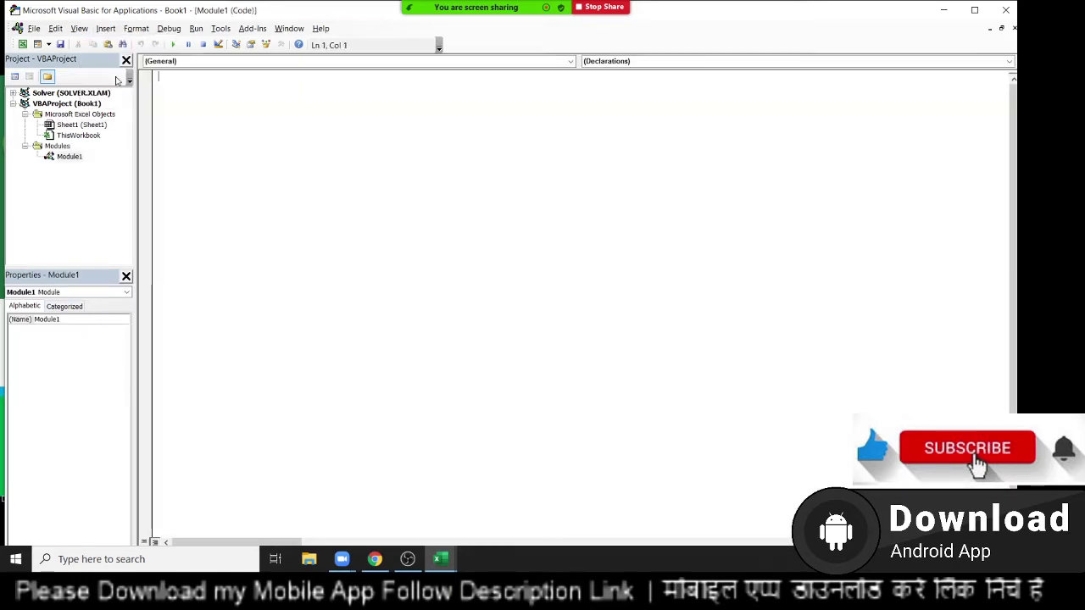
{"action": "type", "text": "s"}
{"action": "type", "text": "ub "}
{"action": "type", "text": "if "}
{"action": "type", "text": "1"}
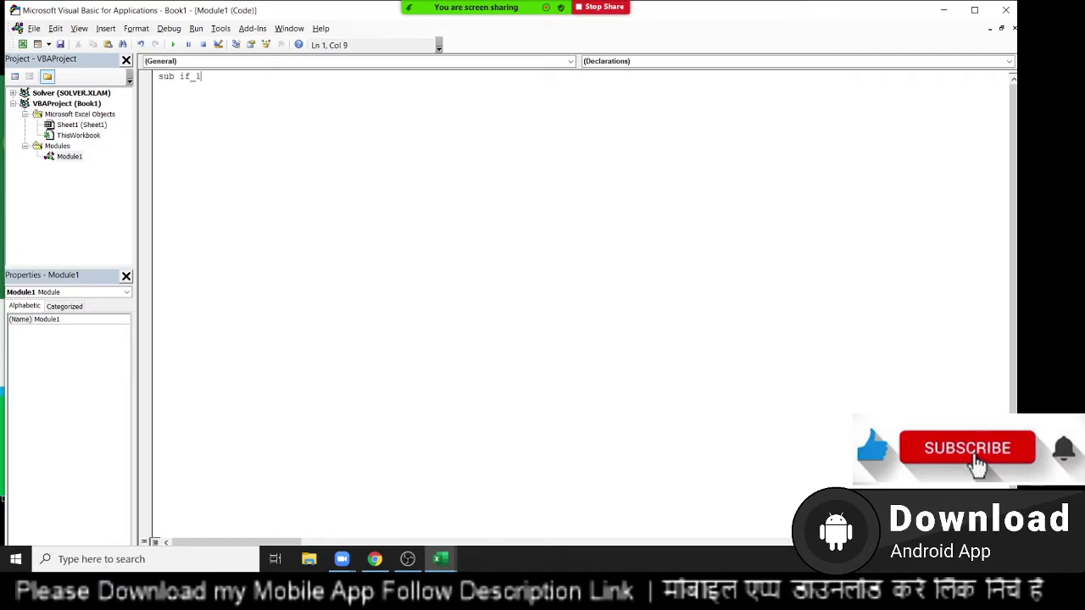
{"action": "type", "text": "()"}
{"action": "key", "text": "Return"}
{"action": "key", "text": "Return"}
{"action": "key", "text": "Return"}
{"action": "key", "text": "Return"}
{"action": "key", "text": "Return"}
{"action": "key", "text": "Up"}
{"action": "key", "text": "Up"}
{"action": "key", "text": "Up"}
{"action": "key", "text": "alt+Tab"}
{"action": "key", "text": "alt+Tab"}
{"action": "key", "text": "alt+Tab"}
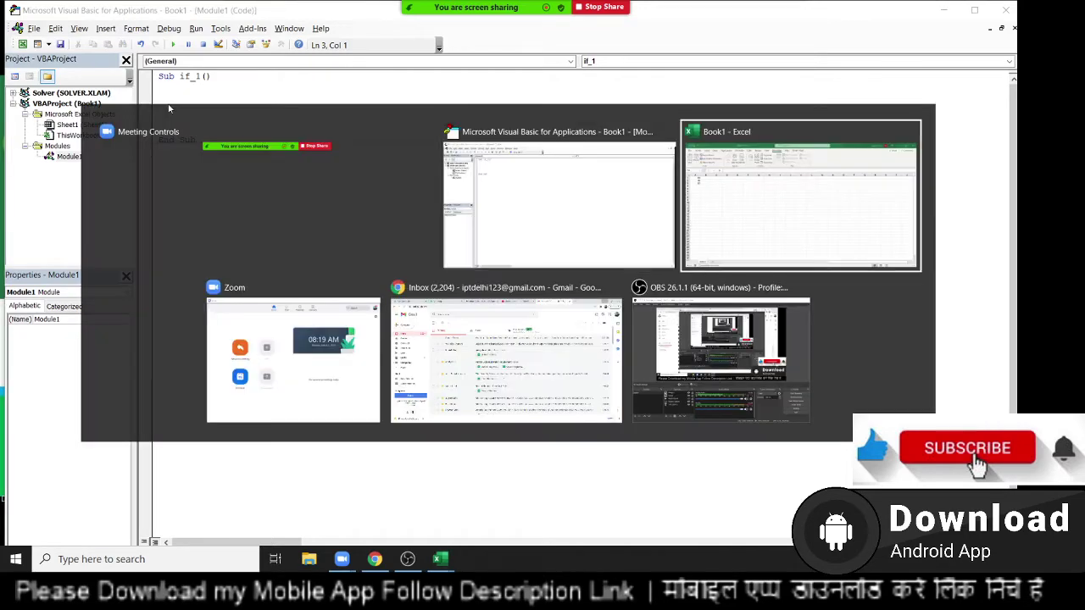
Clear 36 and 63 from A2:A3, leaving only 85 in A1
{"action": "left_click", "coordinate": [98, 155]}
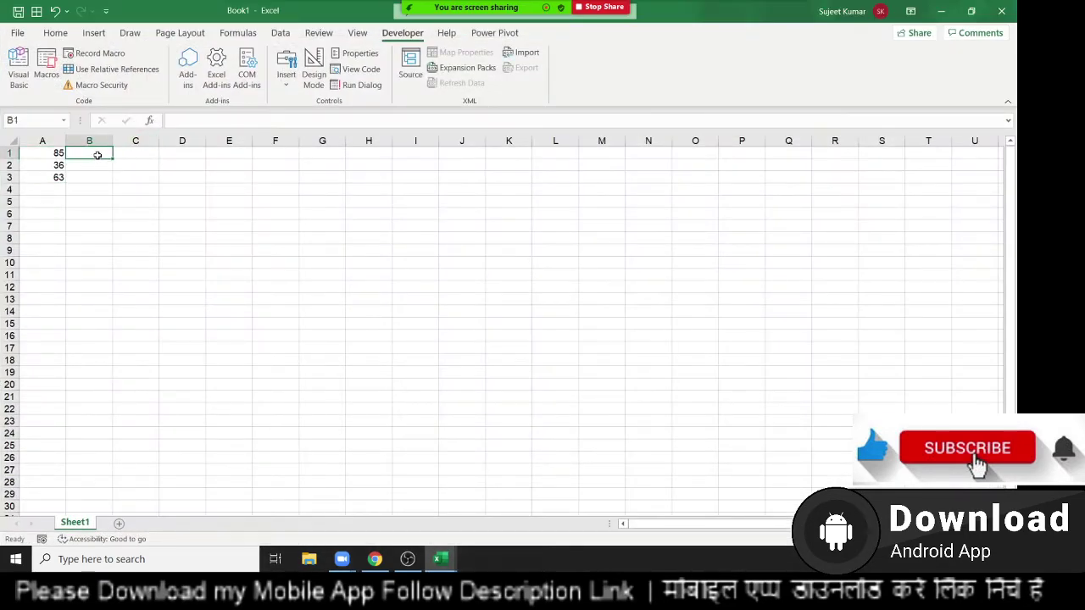
{"action": "left_click", "coordinate": [59, 153]}
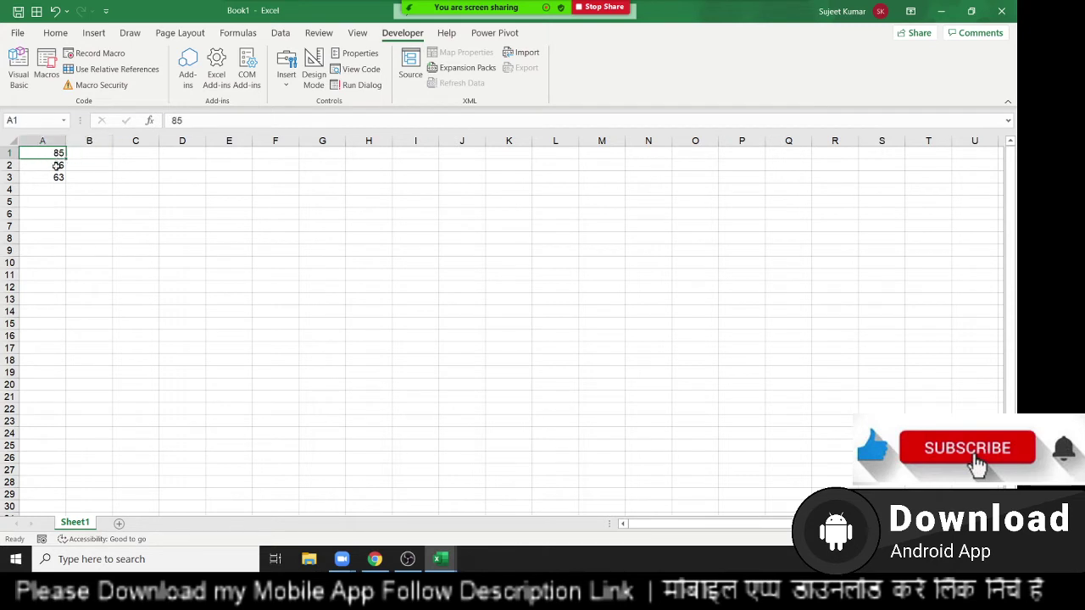
{"action": "left_click", "coordinate": [58, 165]}
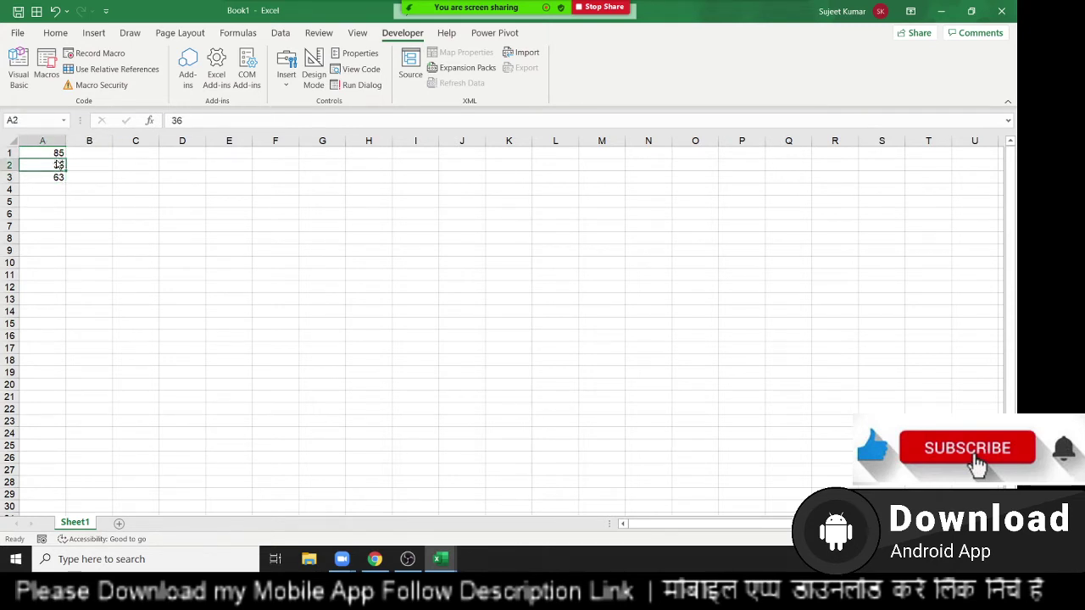
{"action": "left_click_drag", "start_coordinate": [58, 165], "coordinate": [58, 177]}
{"action": "key", "text": "Delete"}
Type the note >50 into cell C3
{"action": "left_click", "coordinate": [56, 154]}
{"action": "key", "text": "Right"}
{"action": "key", "text": "Down"}
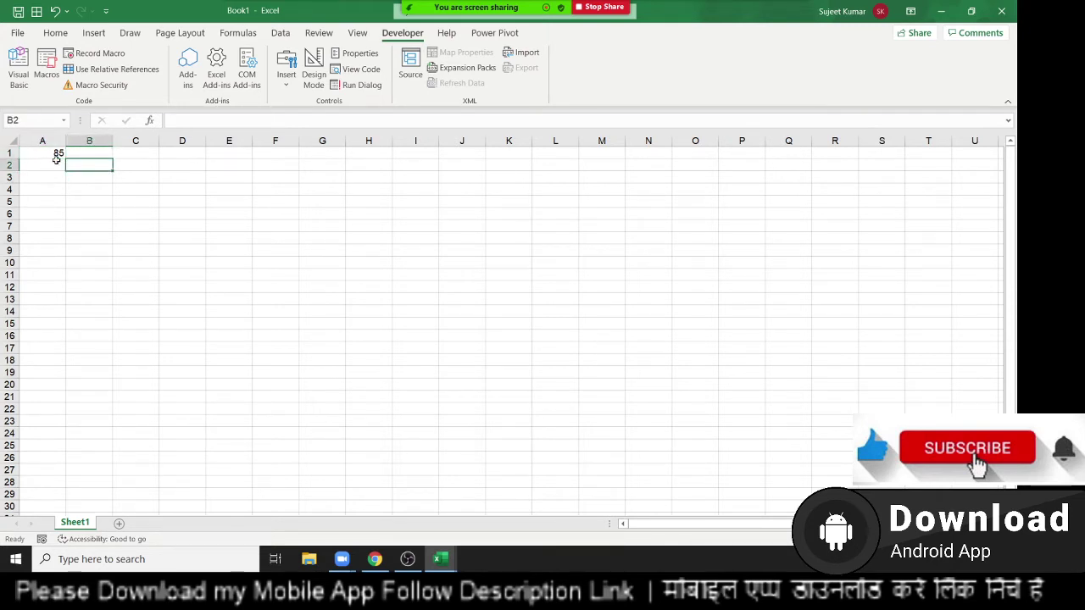
{"action": "key", "text": "Down"}
{"action": "key", "text": "Right"}
{"action": "type", "text": ">50"}
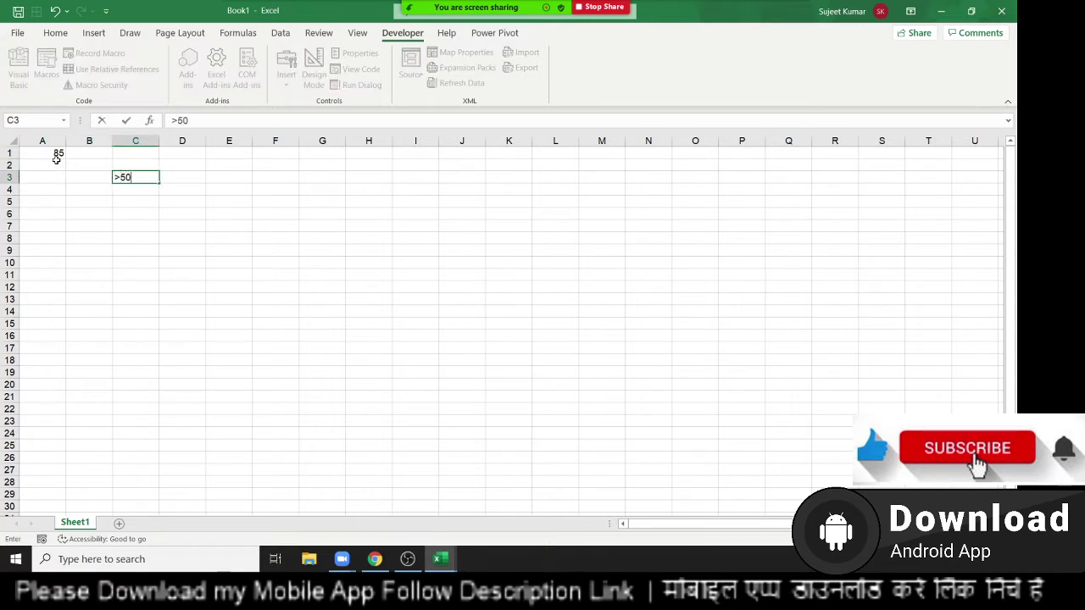
{"action": "key", "text": "Return"}
Enter 500 in D3, then return to the VBA editor
{"action": "key", "text": "Up"}
{"action": "key", "text": "Right"}
{"action": "type", "text": "5"}
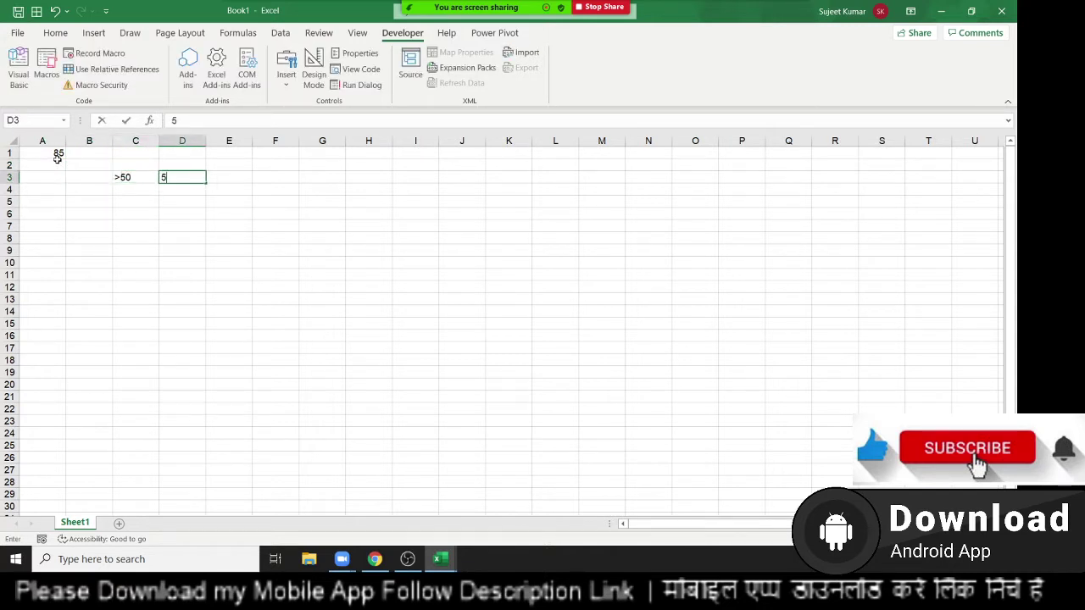
{"action": "type", "text": "00"}
{"action": "key", "text": "Return"}
{"action": "key", "text": "Up"}
{"action": "key", "text": "Right"}
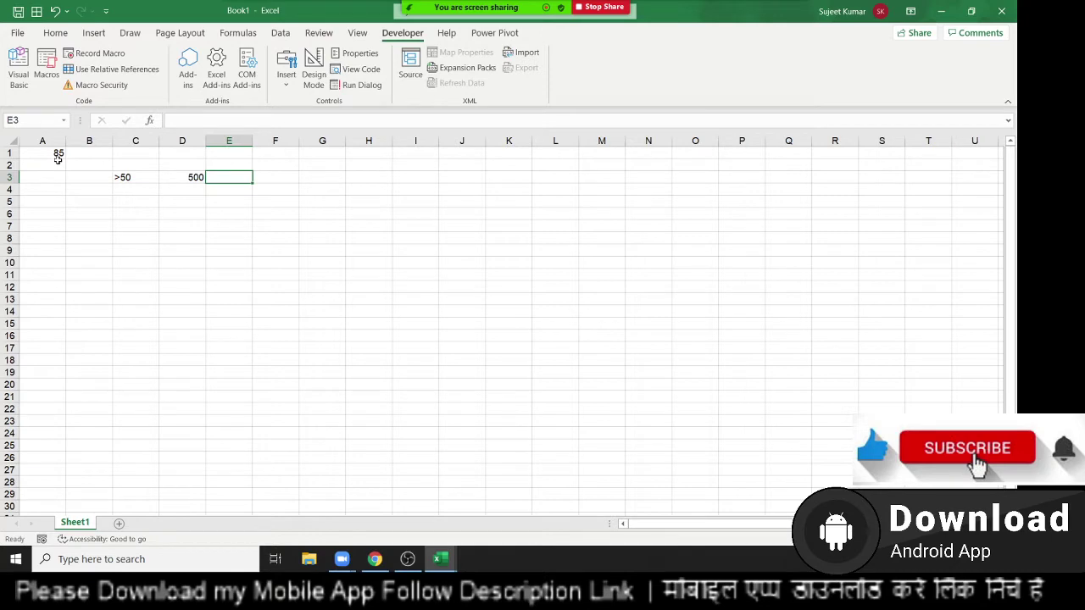
{"action": "key", "text": "alt+Tab"}
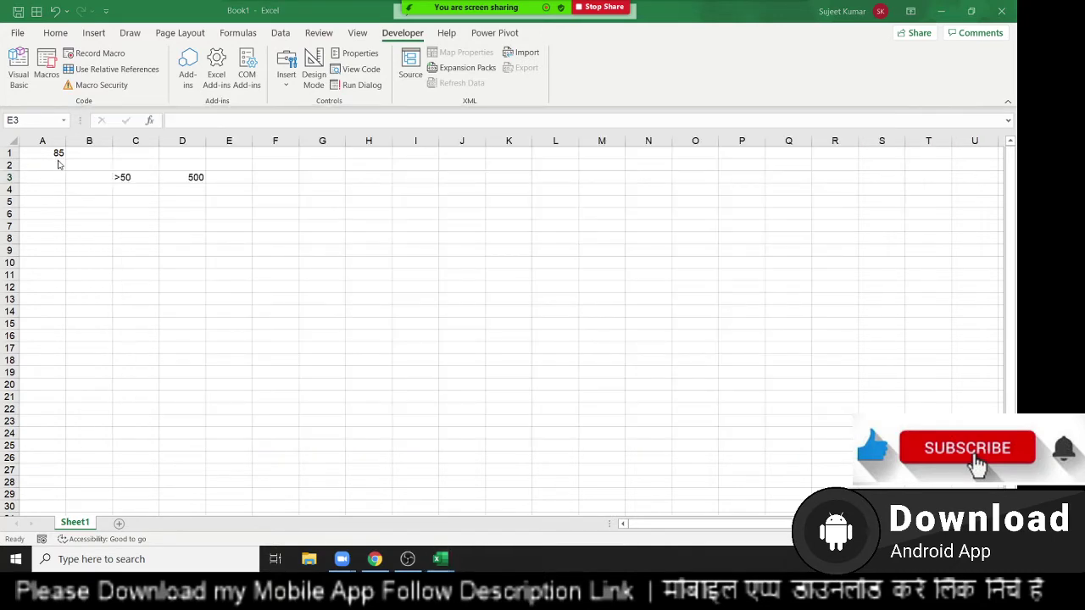
{"action": "key", "text": "alt+Tab"}
{"action": "key", "text": "Tab"}
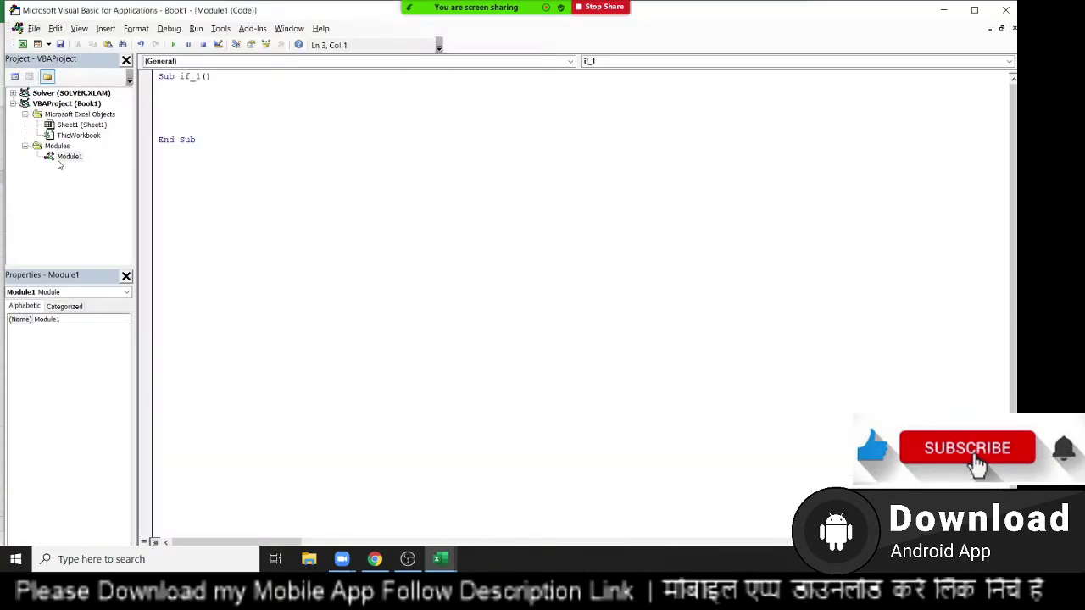
Replace the unfinished If line with the declaration Dim r As Long
{"action": "type", "text": "if ra"}
{"action": "type", "text": "nge"}
{"action": "type", "text": "(\"A"}
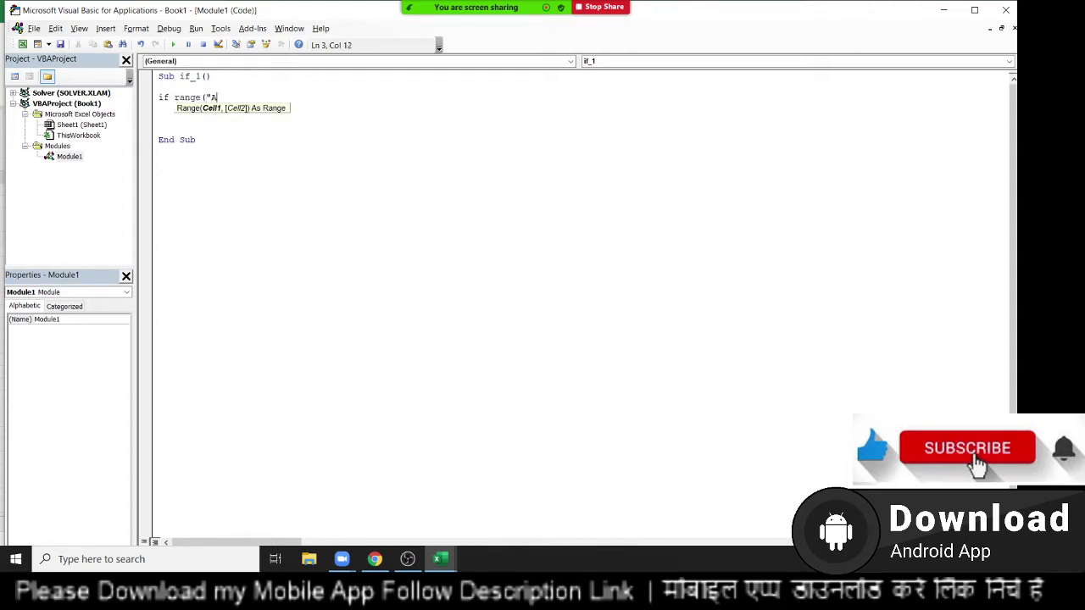
{"action": "type", "text": "1"}
{"action": "type", "text": "\""}
{"action": "type", "text": ")"}
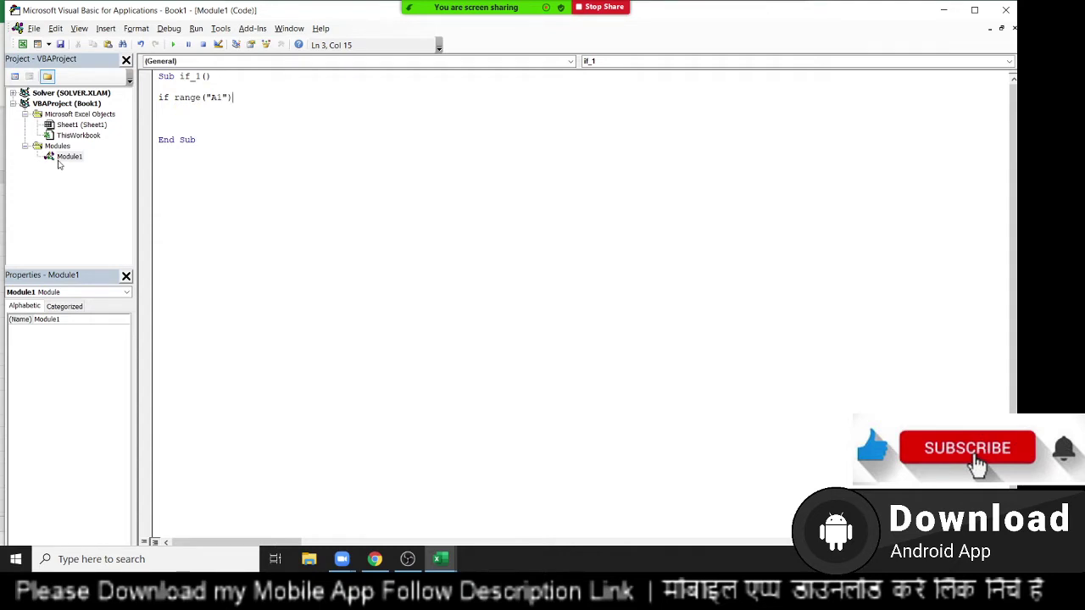
{"action": "key", "text": "shift+Up"}
{"action": "key", "text": "Delete"}
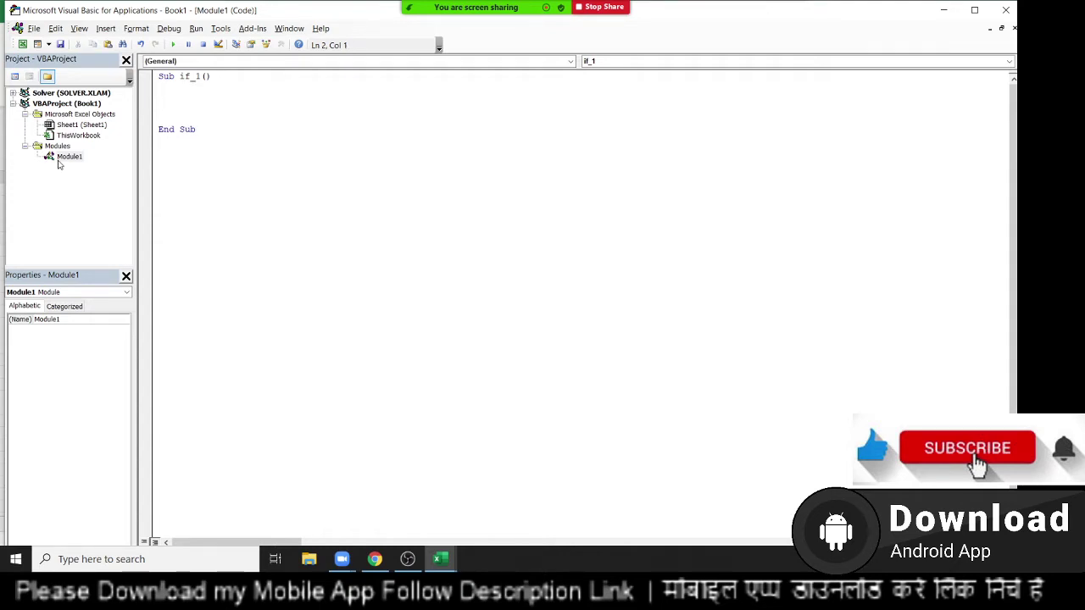
{"action": "type", "text": "dim"}
{"action": "type", "text": "r "}
{"action": "type", "text": "AS"}
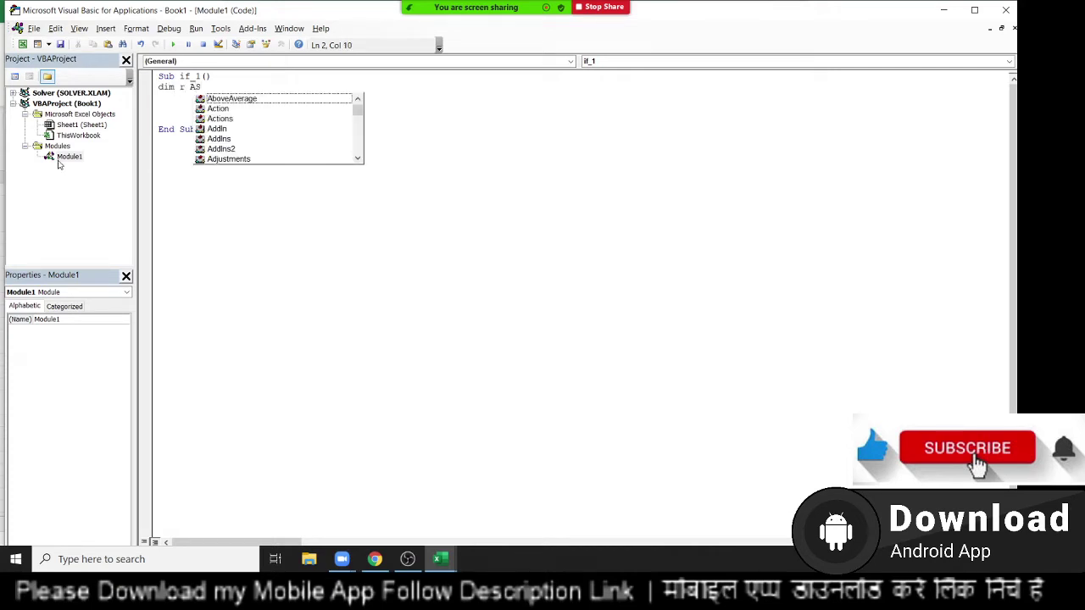
{"action": "type", "text": " long"}
{"action": "key", "text": "Tab"}
{"action": "key", "text": "Return"}
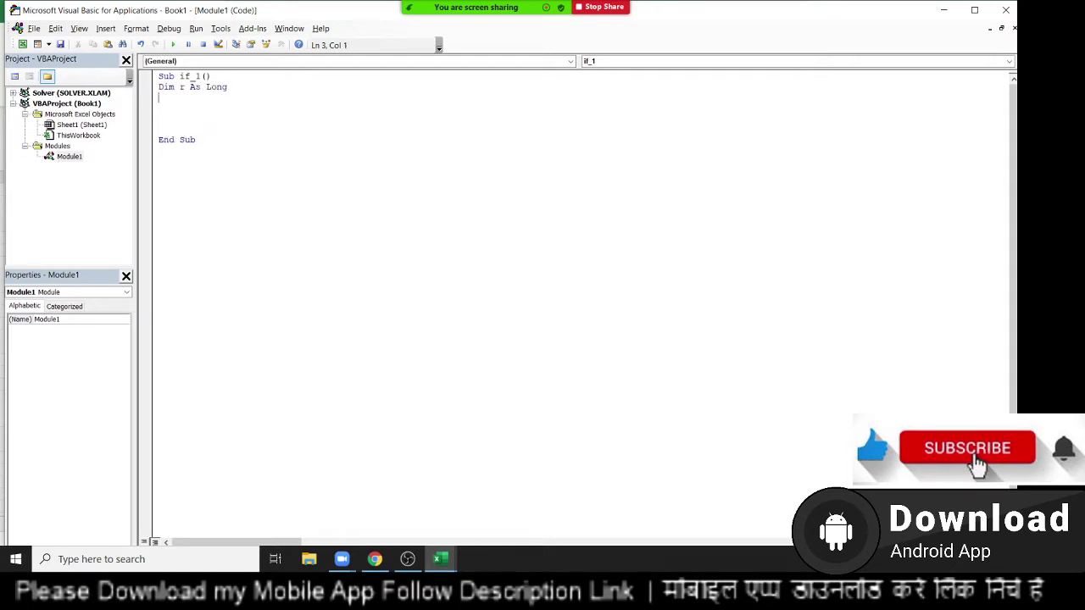
{"action": "key", "text": "Return"}
Add the line r = Range("A1").Value
{"action": "type", "text": "r"}
{"action": "type", "text": "=r"}
{"action": "type", "text": "ange"}
{"action": "type", "text": "(\"A1"}
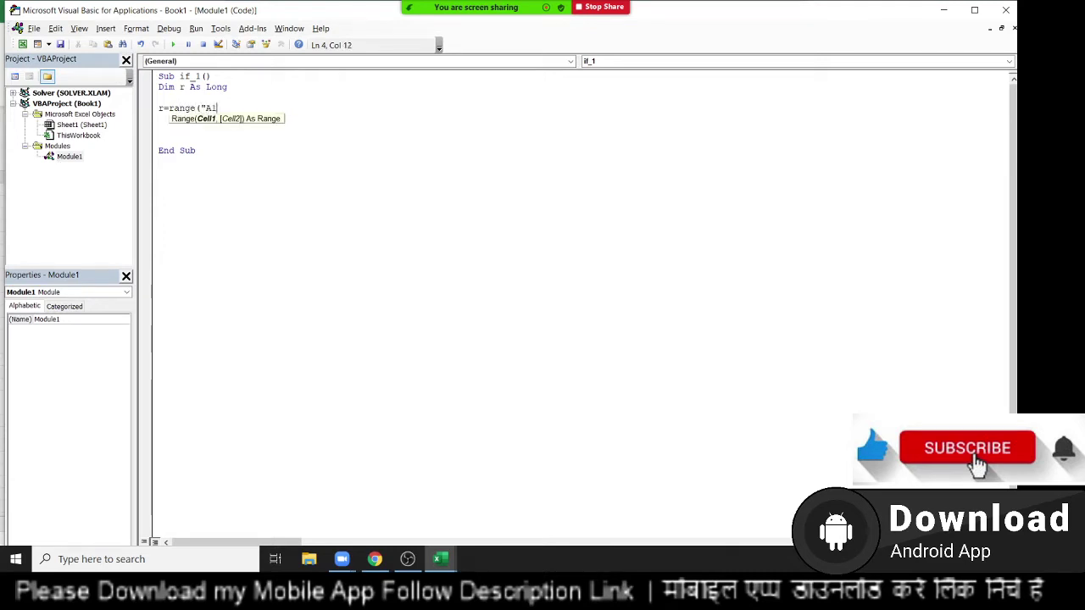
{"action": "type", "text": "\").V"}
{"action": "key", "text": "Tab"}
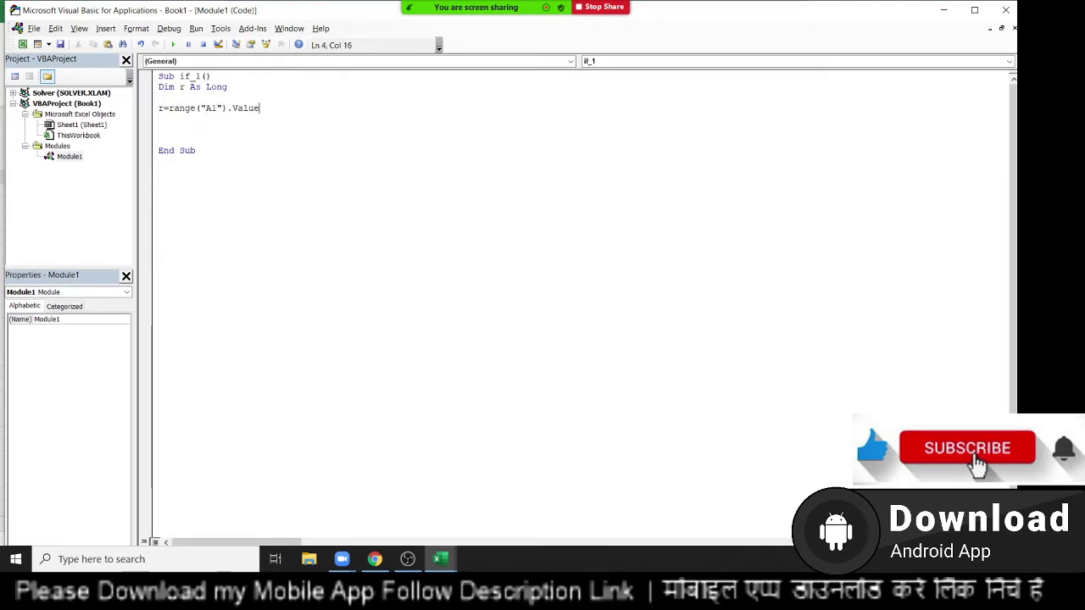
{"action": "key", "text": "Return"}
{"action": "key", "text": "Return"}
Add If r >= 50 Then Range("B1").Value = 500 and select the line
{"action": "type", "text": "if"}
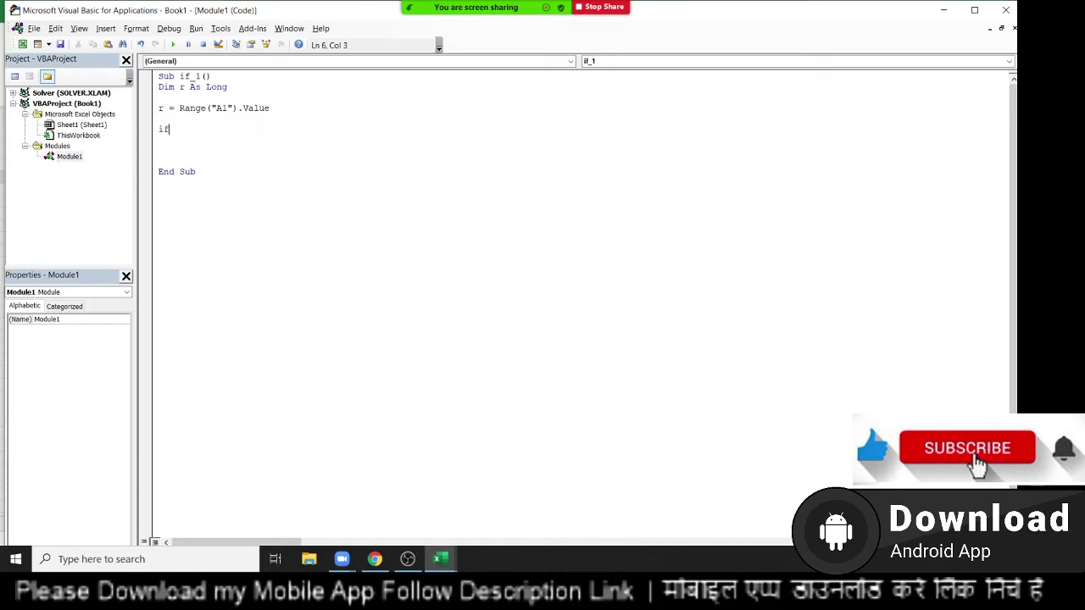
{"action": "type", "text": " r>="}
{"action": "type", "text": "50 "}
{"action": "type", "text": "then "}
{"action": "type", "text": "range("}
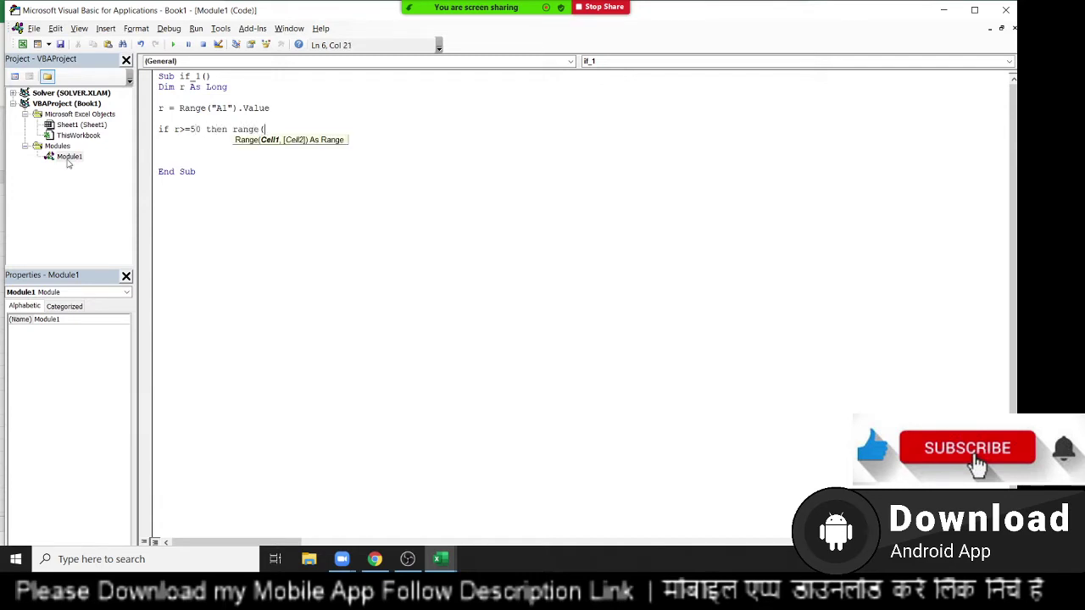
{"action": "type", "text": "\"B1\""}
{"action": "type", "text": ").value ="}
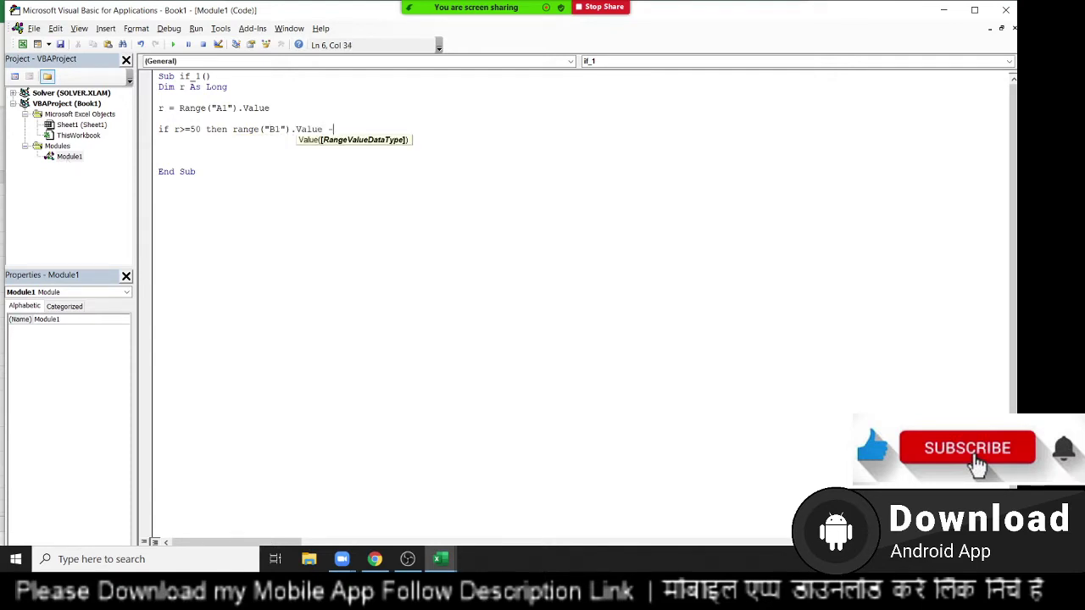
{"action": "type", "text": " 5"}
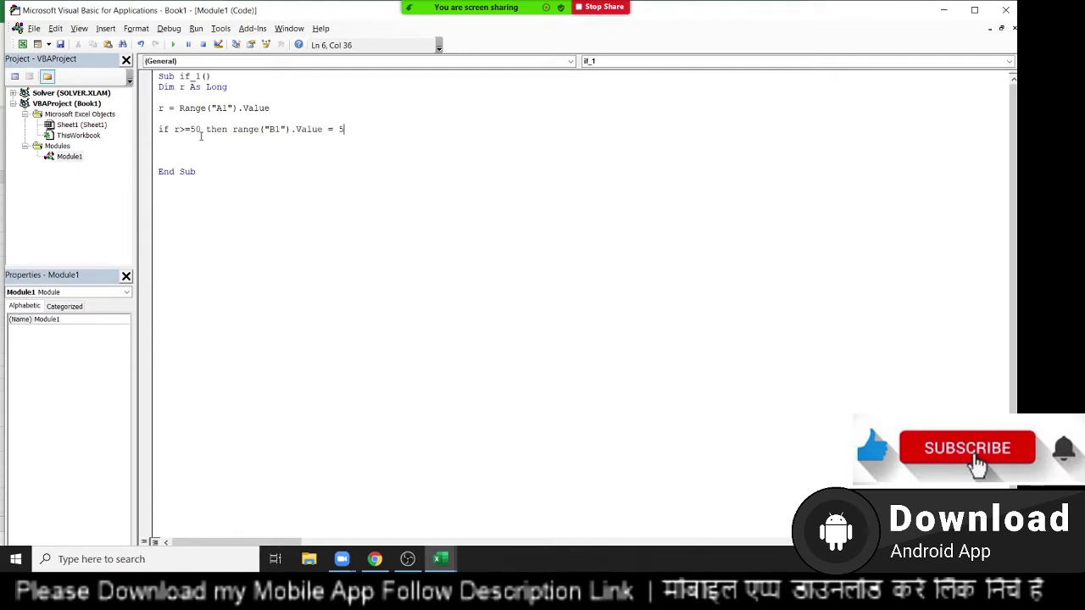
{"action": "type", "text": "00"}
{"action": "key", "text": "Return"}
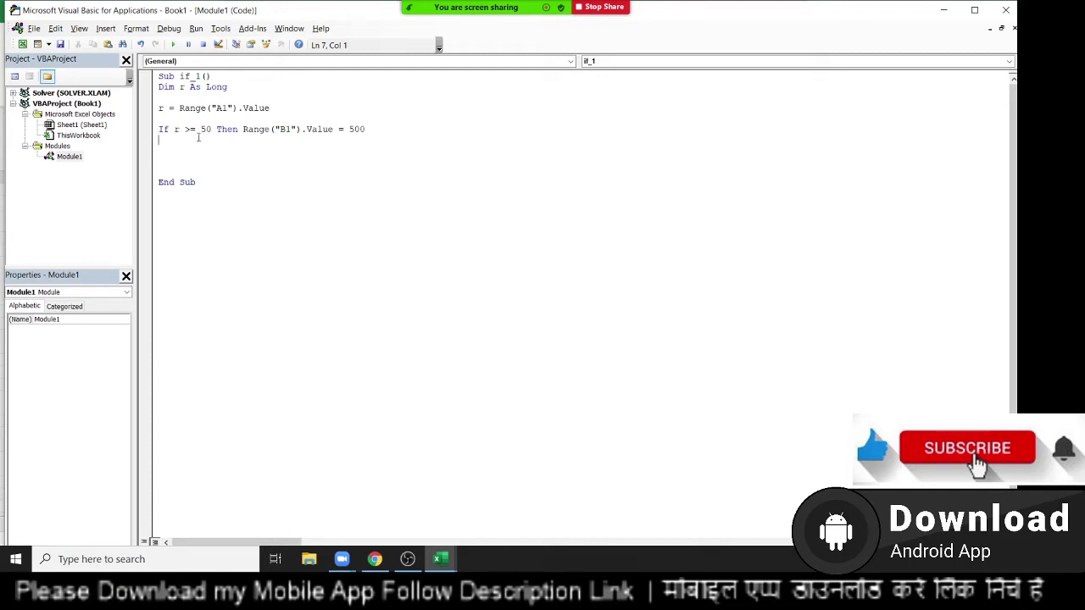
{"action": "mouse_move", "coordinate": [251, 133]}
{"action": "left_mouse_down"}
{"action": "mouse_move", "coordinate": [380, 133]}
{"action": "mouse_move", "coordinate": [110, 134]}
{"action": "left_mouse_up"}
{"action": "left_click", "coordinate": [382, 122]}
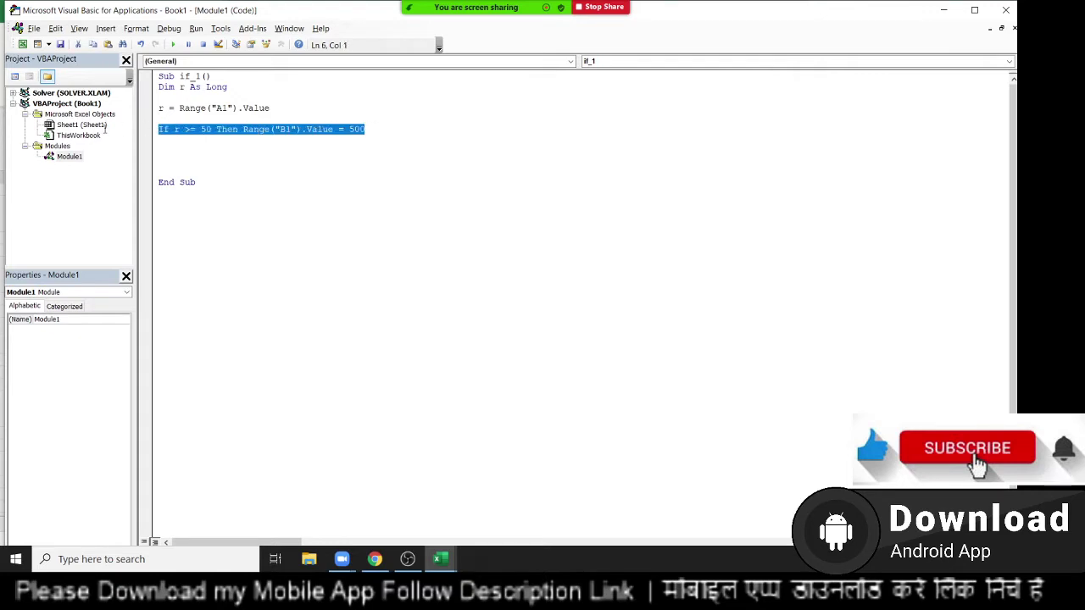
Move the B1 assignment onto its own line and close the block with End If
{"action": "left_click", "coordinate": [280, 157]}
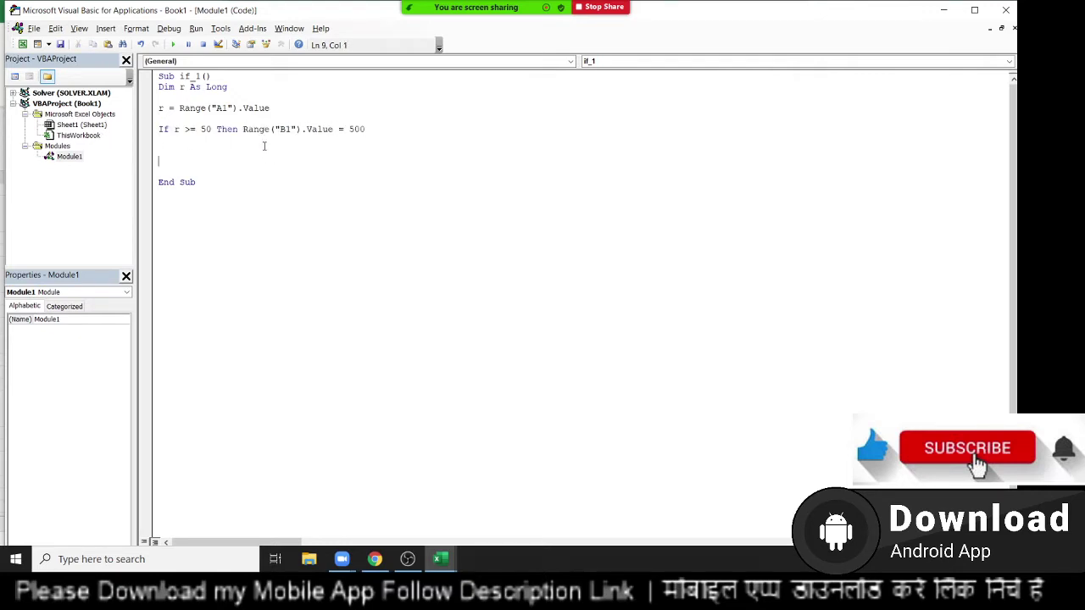
{"action": "left_click", "coordinate": [248, 130]}
{"action": "key", "text": "Return"}
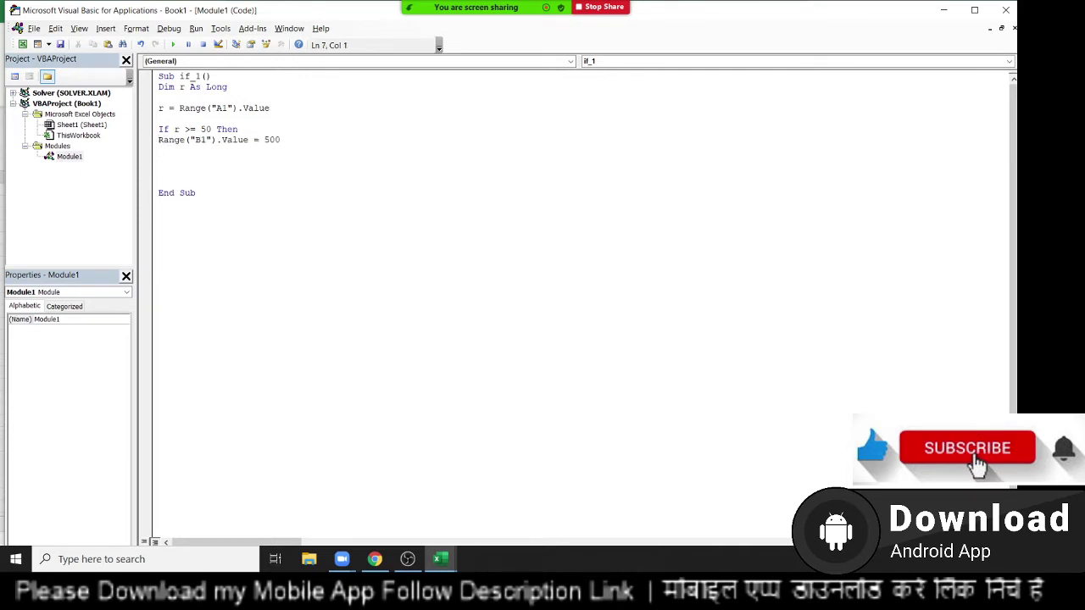
{"action": "key", "text": "Down"}
{"action": "type", "text": "ebn"}
{"action": "key", "text": "BackSpace"}
{"action": "key", "text": "BackSpace"}
{"action": "key", "text": "BackSpace"}
{"action": "type", "text": "end "}
{"action": "type", "text": "if"}
{"action": "key", "text": "Up"}
Remove End If and rejoin the B1 assignment onto the If r >= 50 Then line
{"action": "left_click", "coordinate": [162, 140]}
{"action": "key", "text": "Return"}
{"action": "key", "text": "Delete"}
{"action": "key", "text": "Delete"}
{"action": "key", "text": "Delete"}
{"action": "left_click", "coordinate": [253, 130]}
{"action": "key", "text": "Delete"}
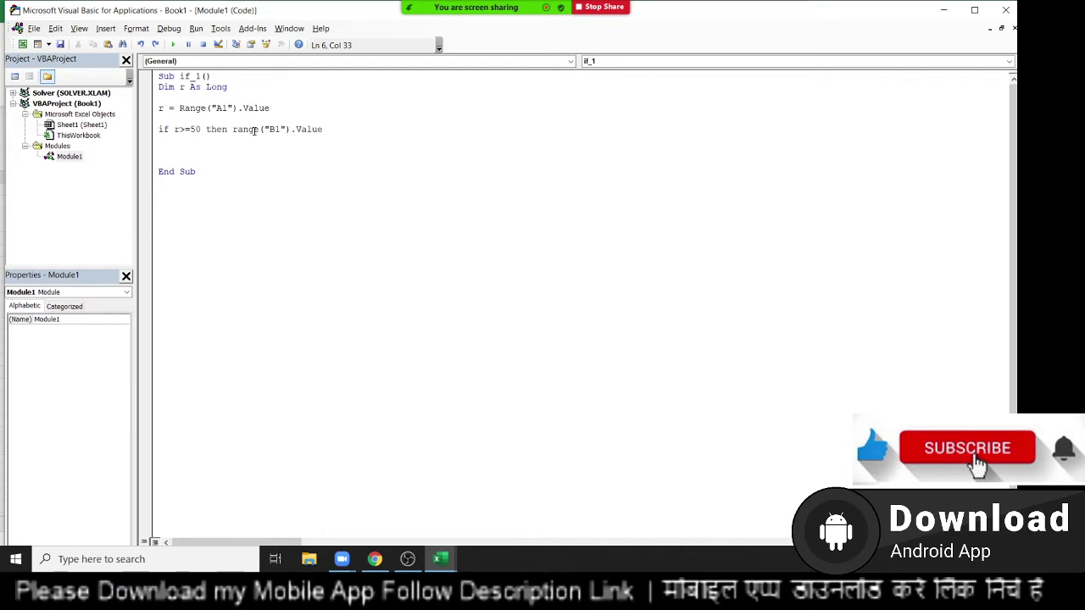
{"action": "key", "text": "ctrl+z"}
{"action": "key", "text": "ctrl+z"}
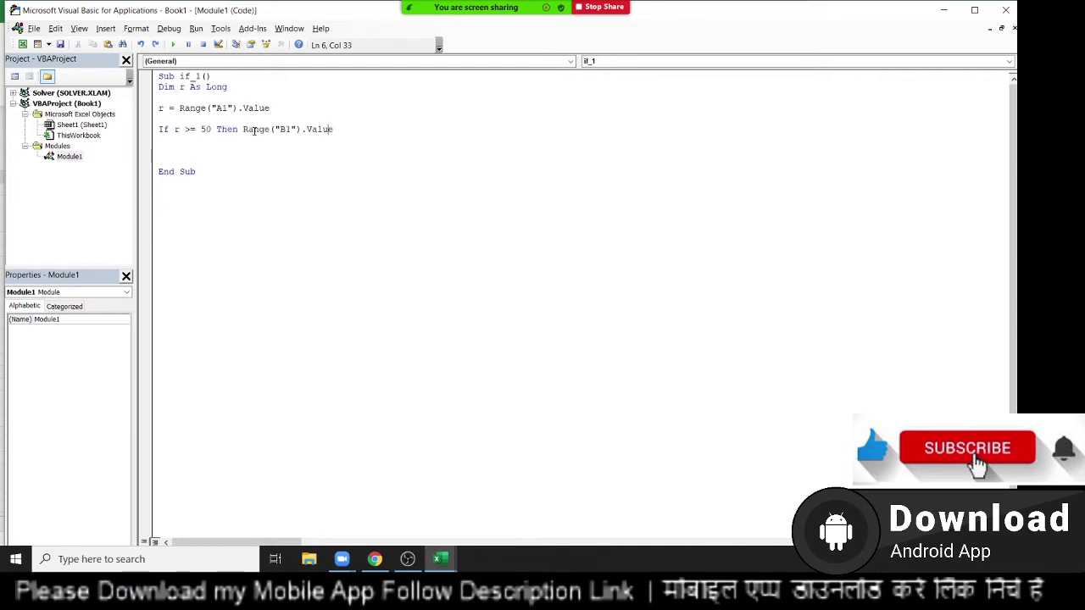
{"action": "left_click", "coordinate": [362, 133]}
{"action": "key", "text": "Down"}
Run the macro, fix the compile error by restoring =500, and reset break mode
{"action": "left_click", "coordinate": [173, 44]}
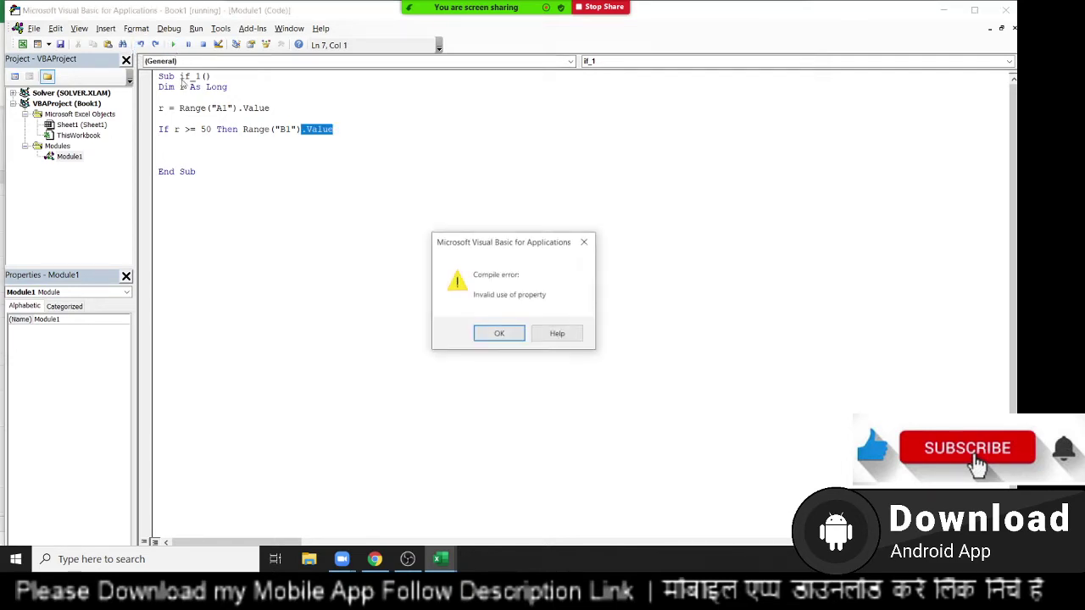
{"action": "key", "text": "Return"}
{"action": "left_click", "coordinate": [357, 131]}
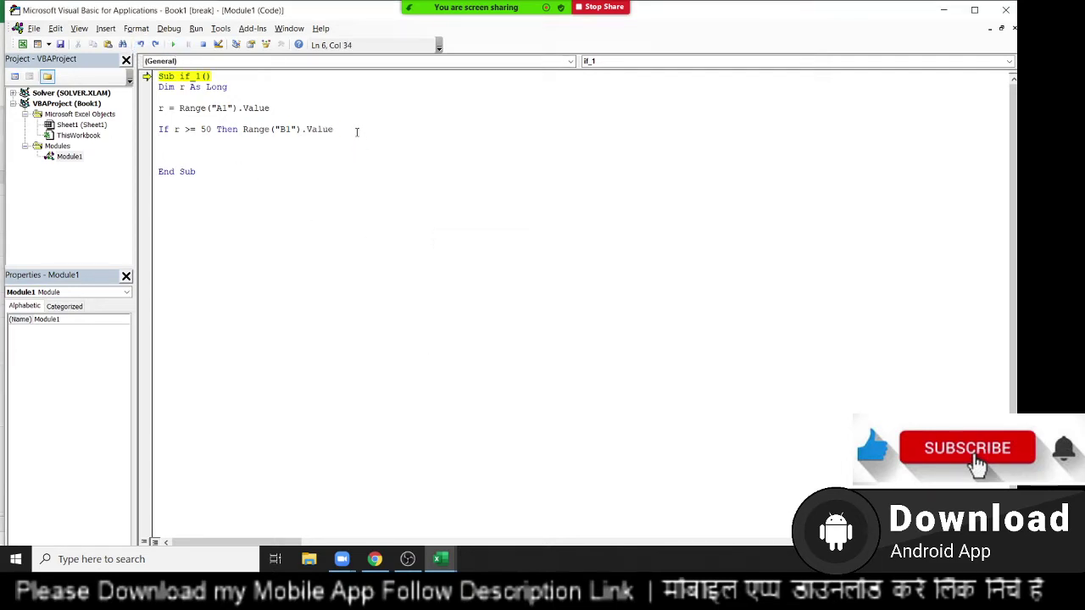
{"action": "type", "text": "=500"}
{"action": "left_click", "coordinate": [260, 172]}
{"action": "left_click", "coordinate": [203, 44]}
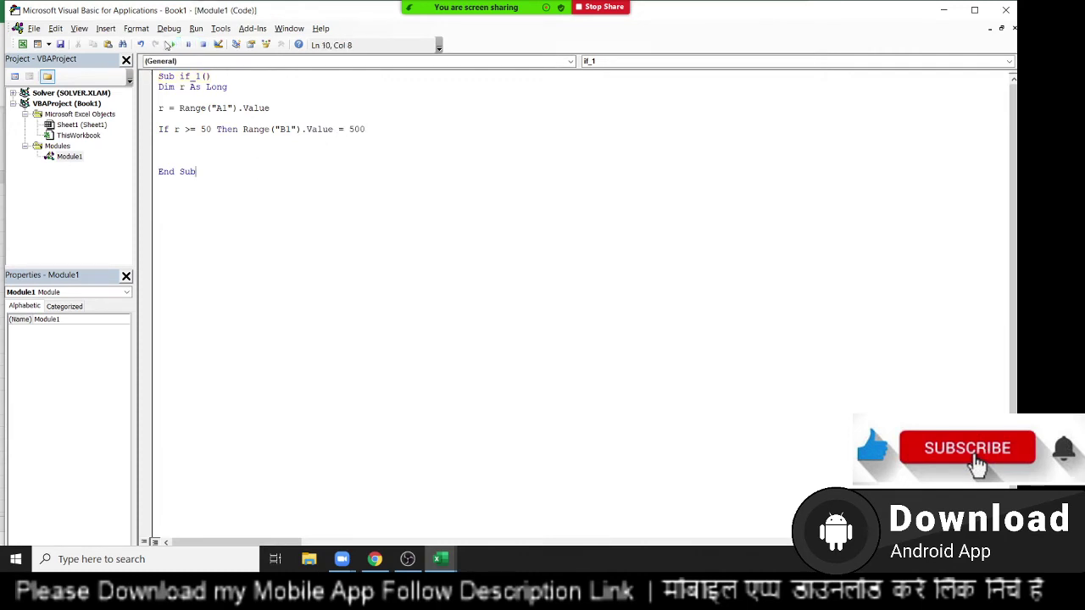
{"action": "left_click", "coordinate": [185, 139]}
{"action": "key", "text": "alt+Tab"}
{"action": "key", "text": "alt+Tab"}
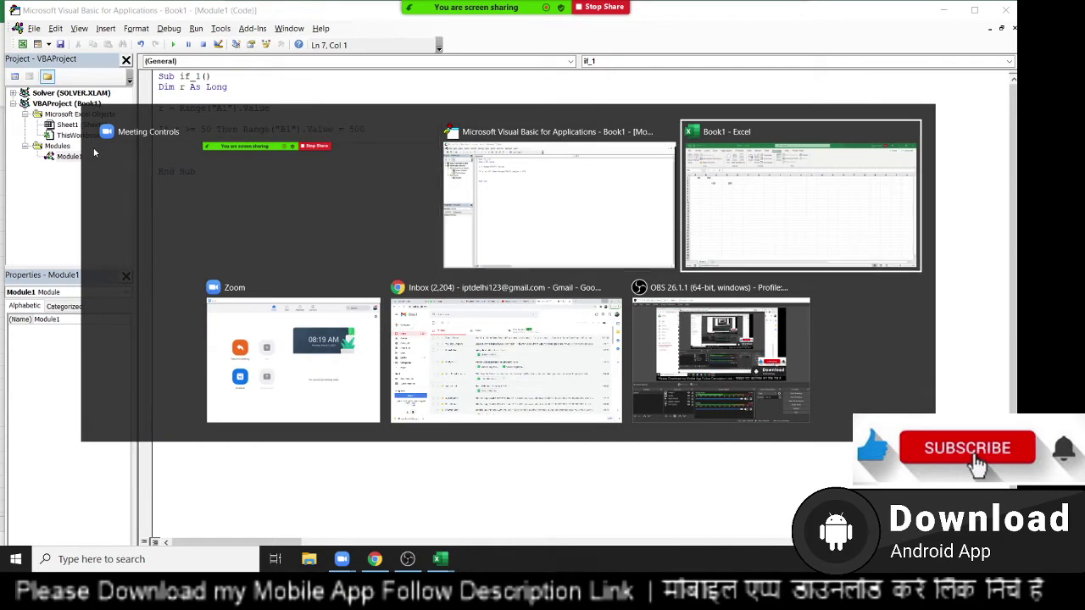
Type the test values 85, 36, 85, 14, 96, 25, 36, 65, 65 into A2 through A10
{"action": "left_click", "coordinate": [94, 167]}
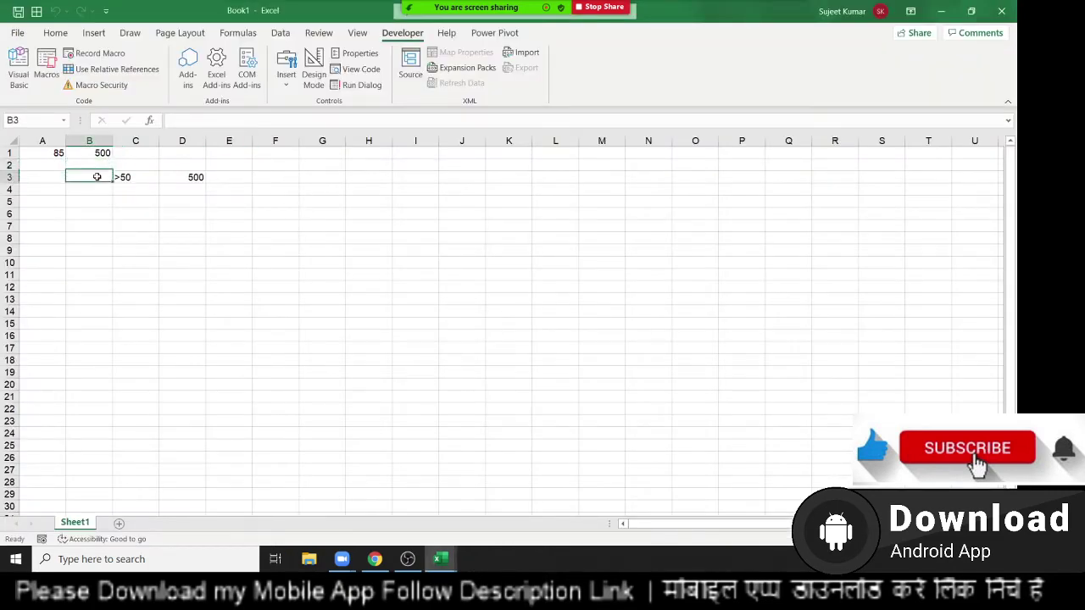
{"action": "left_click", "coordinate": [56, 168]}
{"action": "type", "text": "85"}
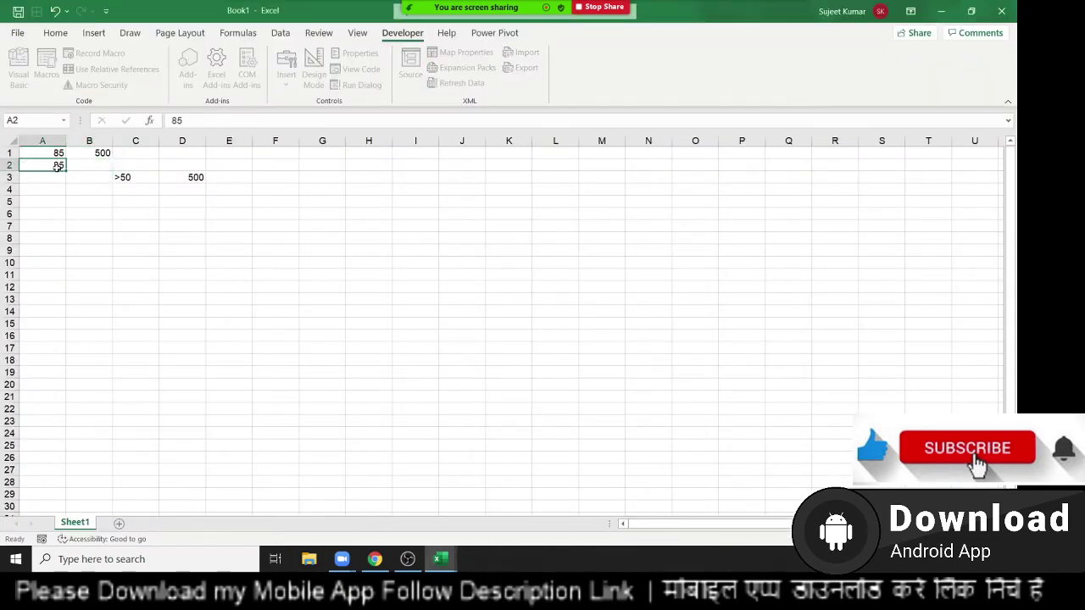
{"action": "key", "text": "Return"}
{"action": "type", "text": "36"}
{"action": "key", "text": "Return"}
{"action": "type", "text": "85 14"}
{"action": "key", "text": "Return"}
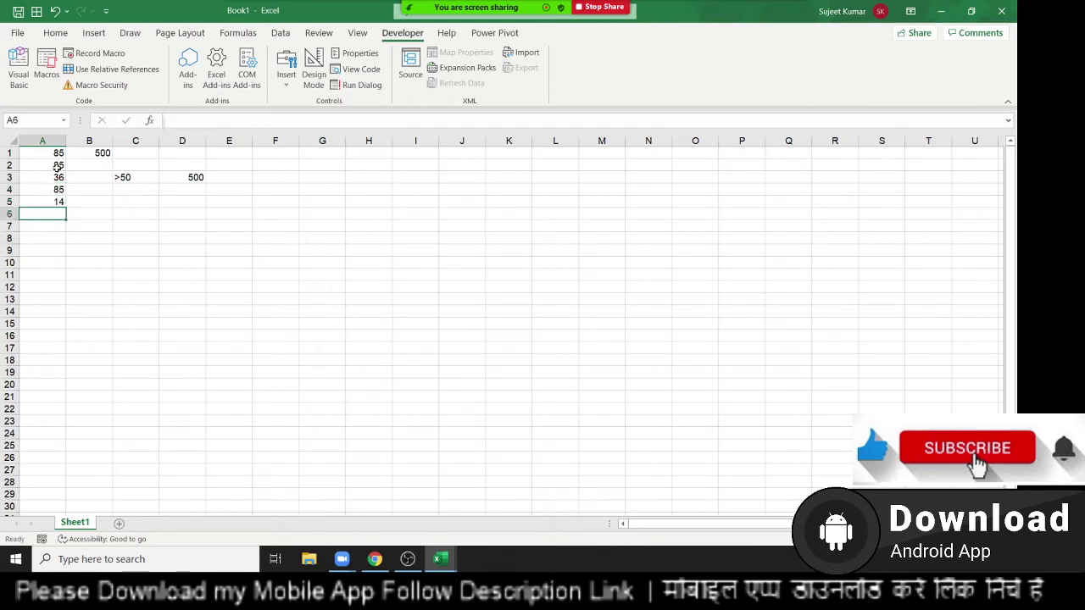
{"action": "type", "text": "96"}
{"action": "key", "text": "Return"}
{"action": "type", "text": "25"}
{"action": "key", "text": "Return"}
{"action": "key", "text": "Return"}
{"action": "type", "text": "52"}
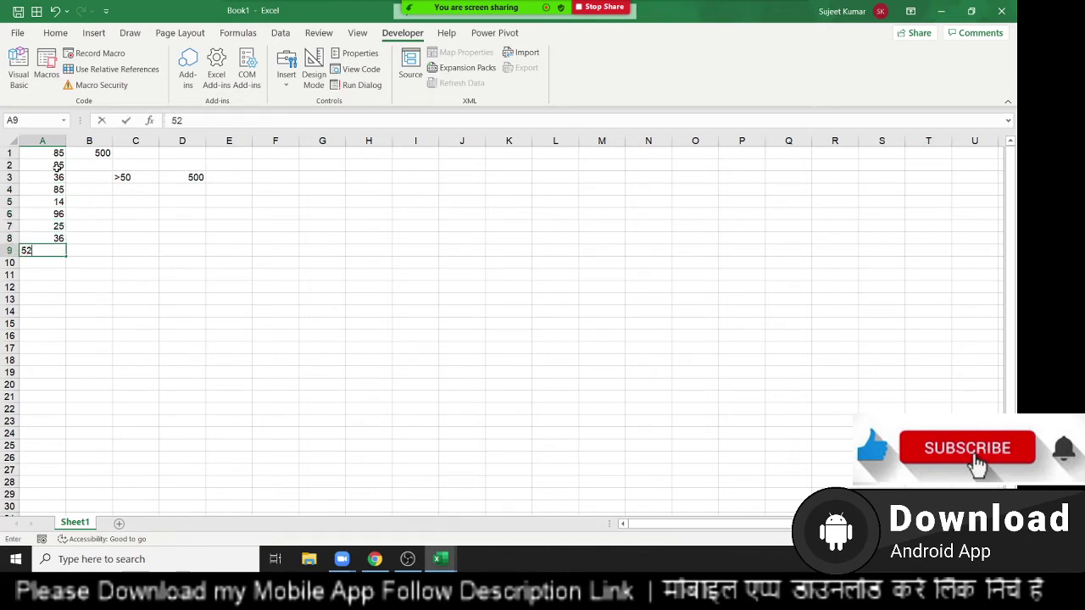
{"action": "type", "text": "3"}
{"action": "key", "text": "Return"}
{"action": "type", "text": "65"}
{"action": "key", "text": "Return"}
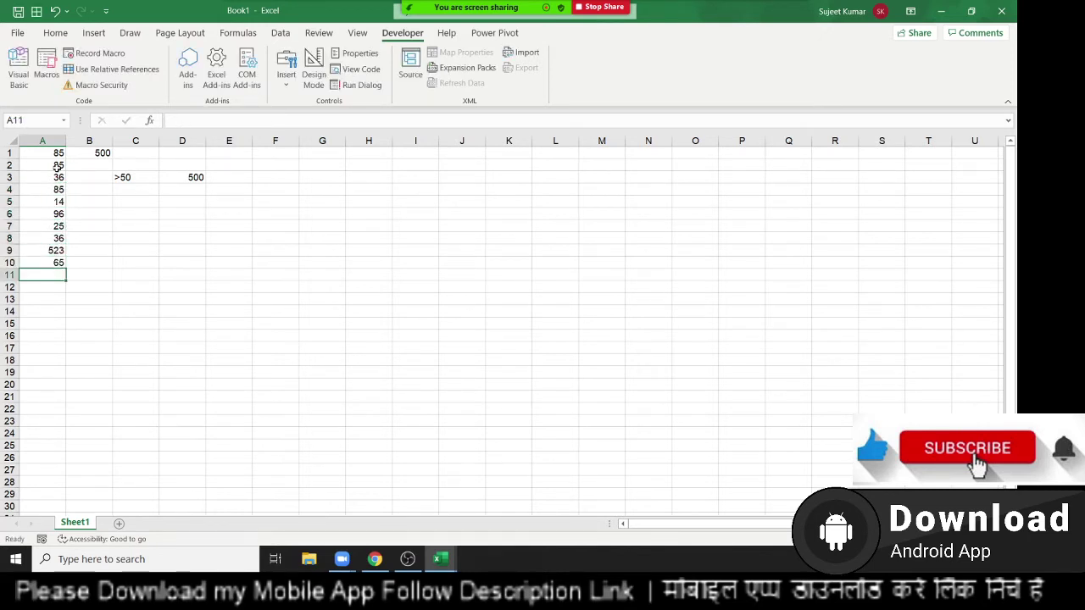
{"action": "key", "text": "Up"}
{"action": "key", "text": "Up"}
{"action": "type", "text": "65"}
{"action": "key", "text": "Return"}
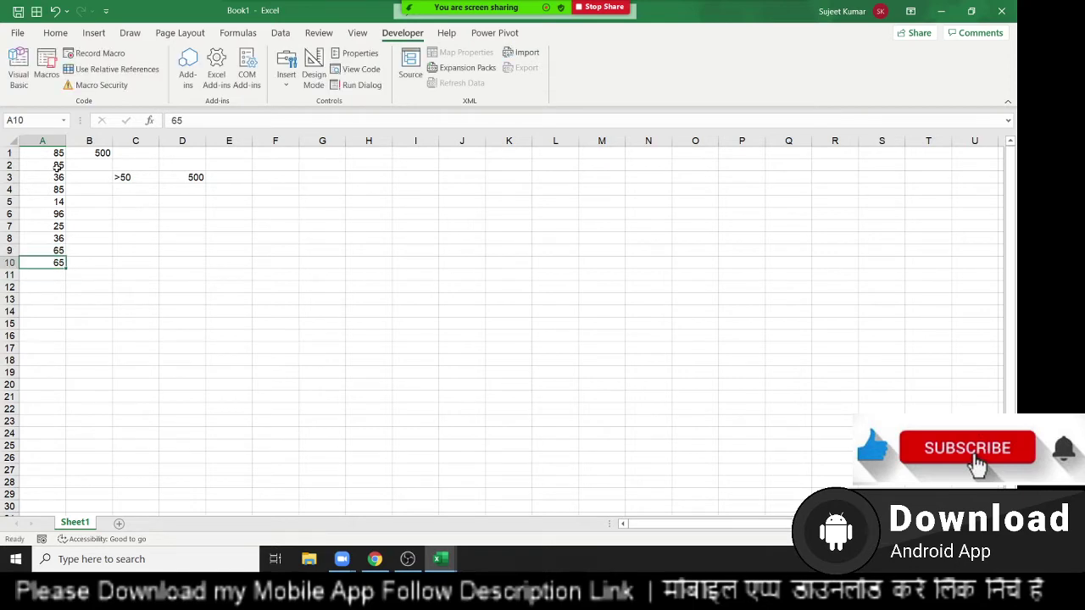
Wrap the check in a For i = 1 To 10 loop closed by Next i before End Sub
{"action": "key", "text": "alt+Tab"}
{"action": "key", "text": "alt+Tab"}
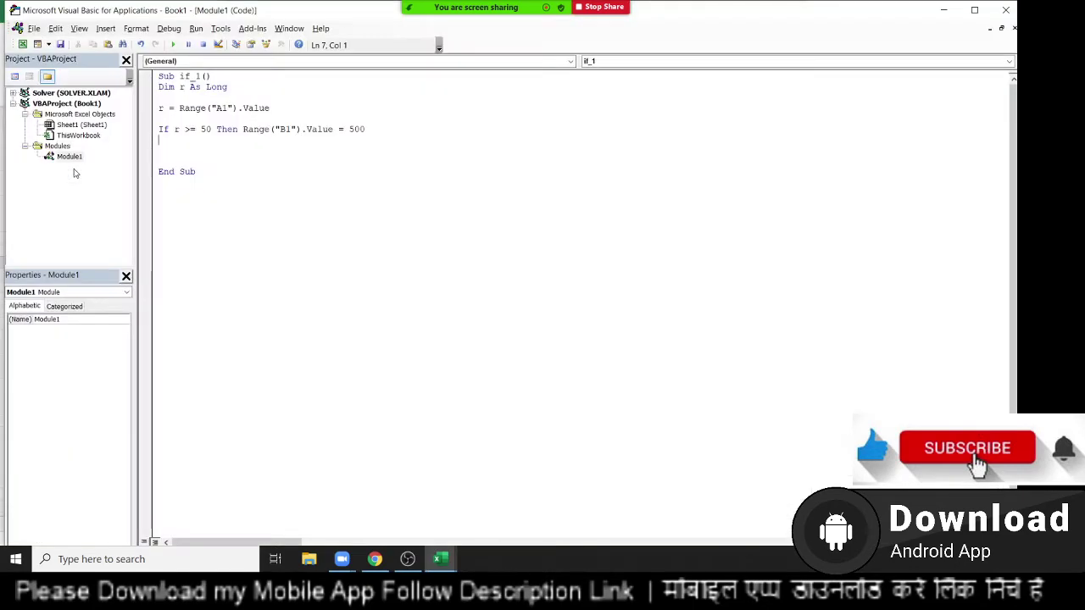
{"action": "key", "text": "Up"}
{"action": "key", "text": "Up"}
{"action": "key", "text": "Up"}
{"action": "key", "text": "Return"}
{"action": "key", "text": "Up"}
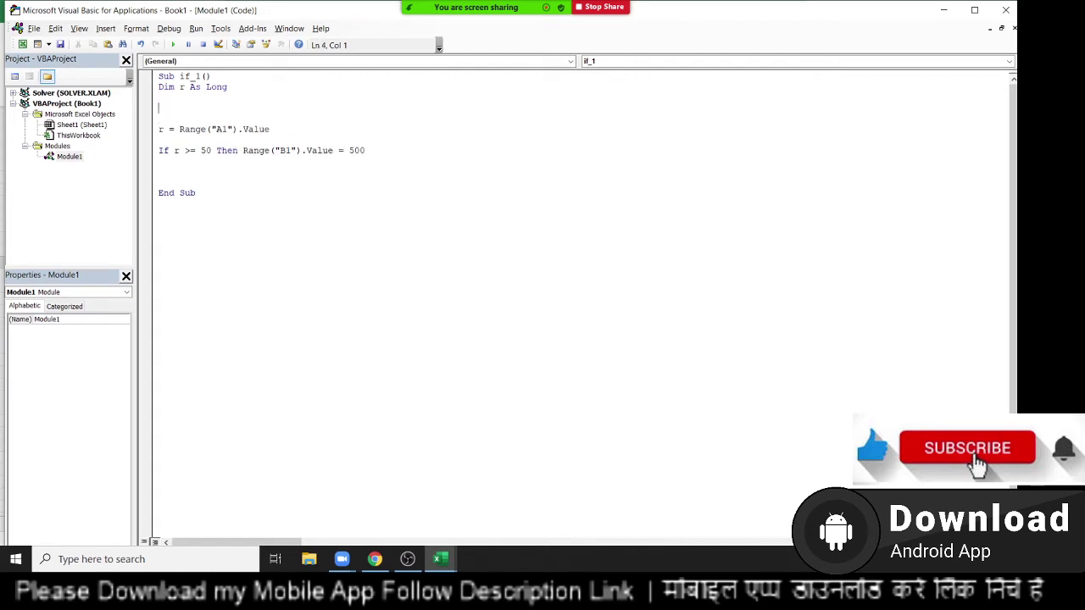
{"action": "type", "text": "for i "}
{"action": "type", "text": "= 1"}
{"action": "type", "text": " to"}
{"action": "key", "text": "alt+Tab"}
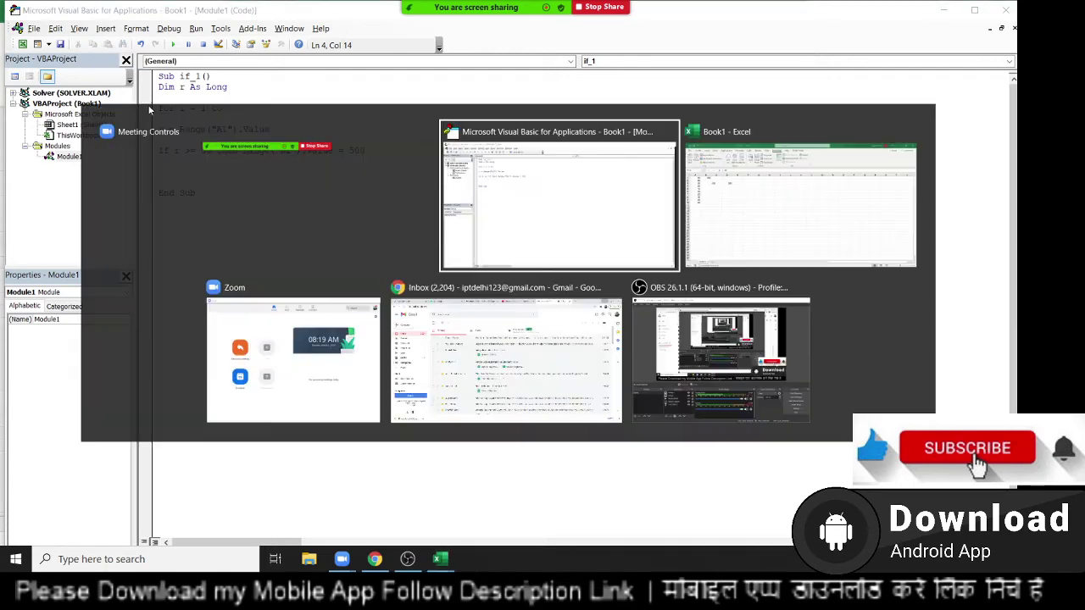
{"action": "key", "text": "alt+Tab"}
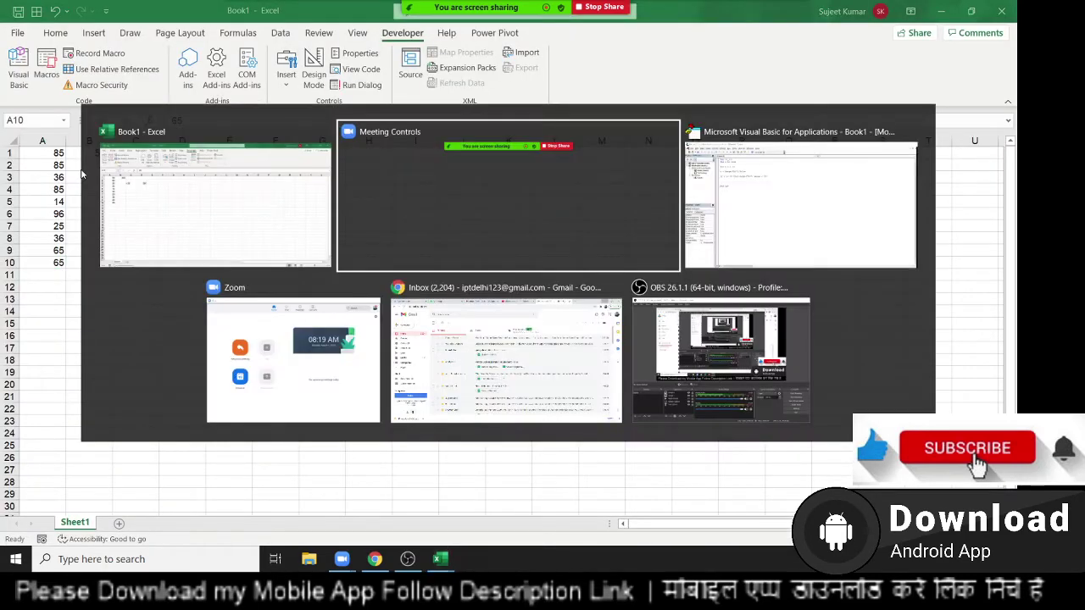
{"action": "type", "text": "10"}
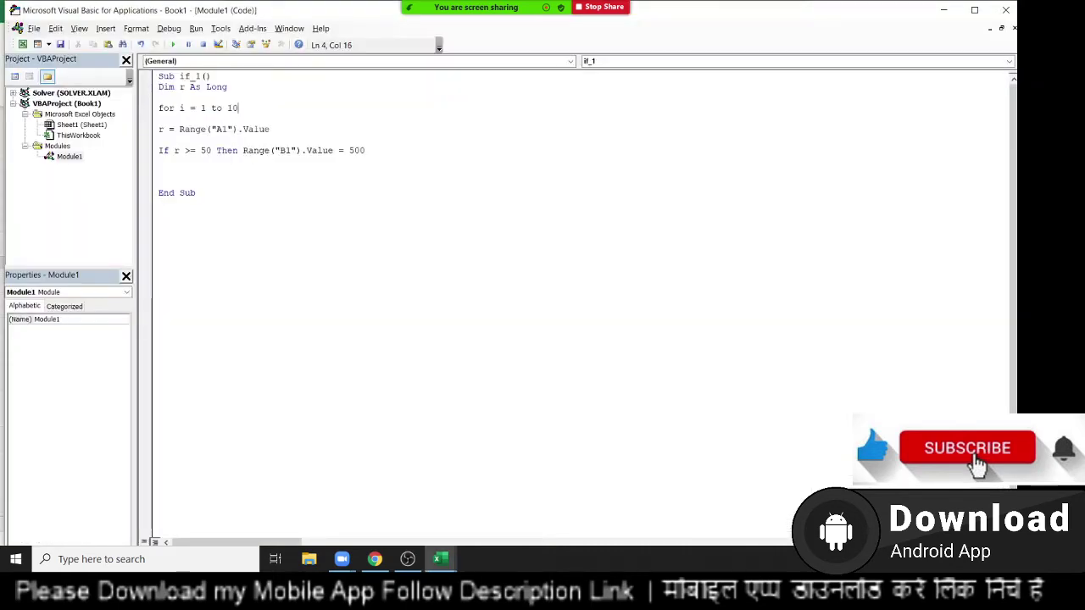
{"action": "left_click", "coordinate": [193, 168]}
{"action": "type", "text": "nex"}
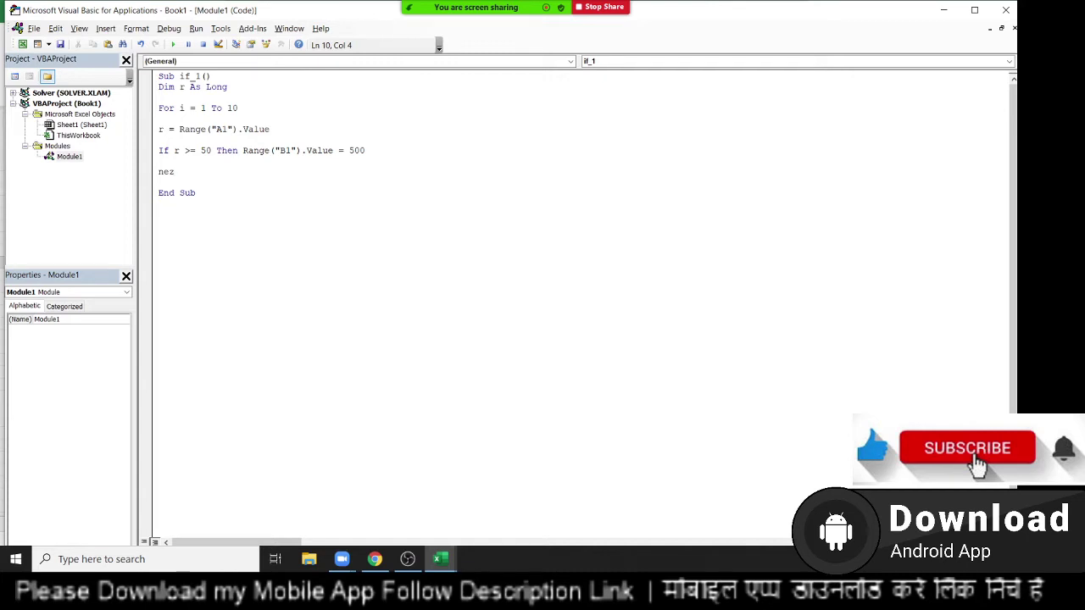
{"action": "type", "text": "t "}
{"action": "type", "text": "i"}
Change the "A1" and "B1" references to "A" & i and "B" & i
{"action": "left_click", "coordinate": [218, 129]}
{"action": "key", "text": "Delete"}
{"action": "key", "text": "Delete"}
{"action": "type", "text": "\"  "}
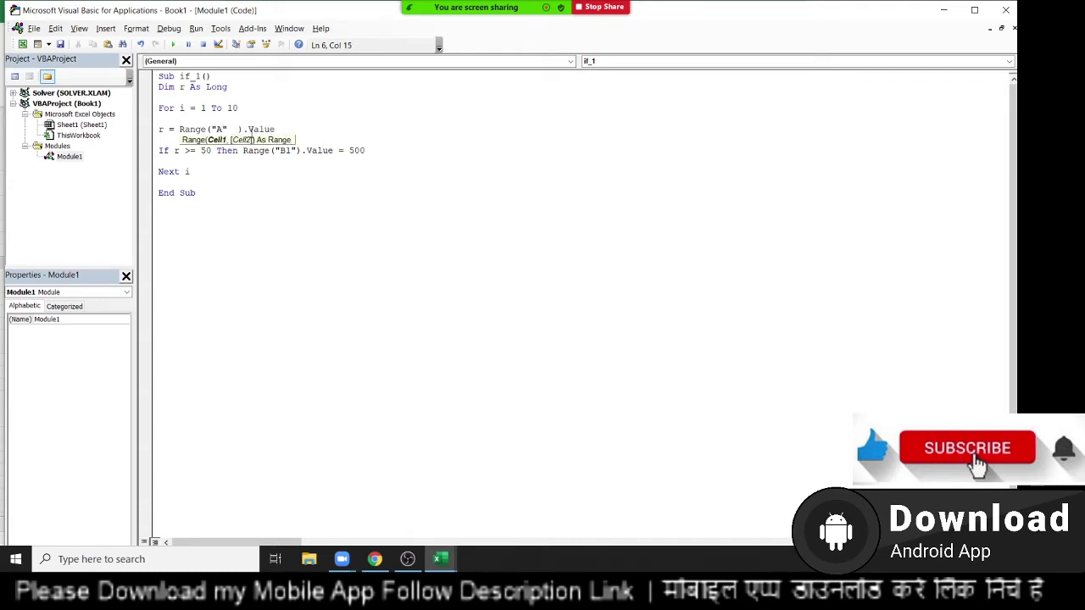
{"action": "type", "text": "& i"}
{"action": "key", "text": "Down"}
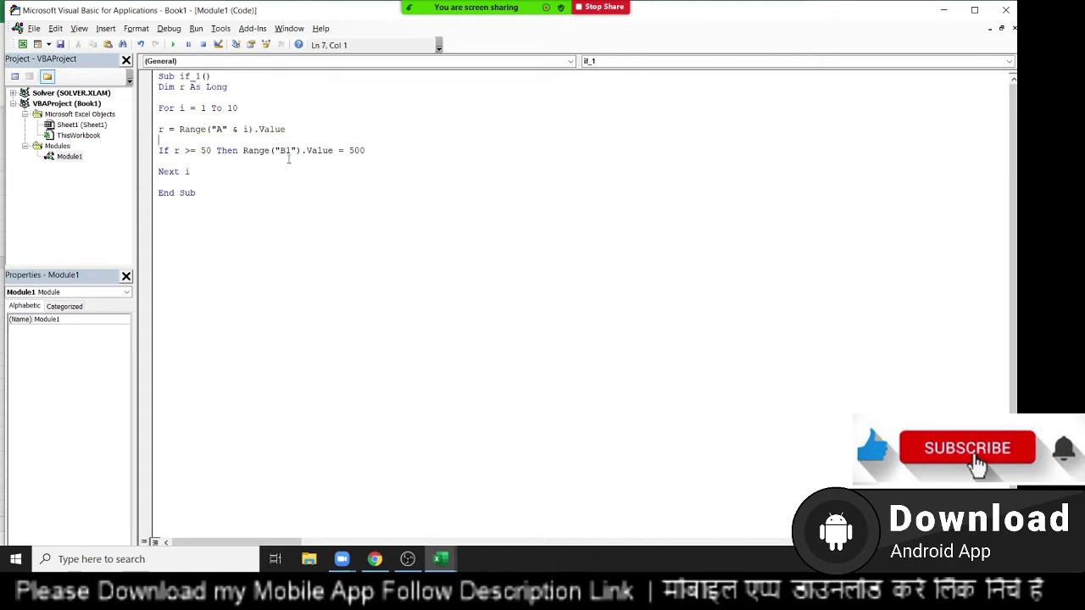
{"action": "left_click", "coordinate": [291, 150]}
{"action": "key", "text": "BackSpace"}
{"action": "key", "text": "Right"}
{"action": "type", "text": "& i"}
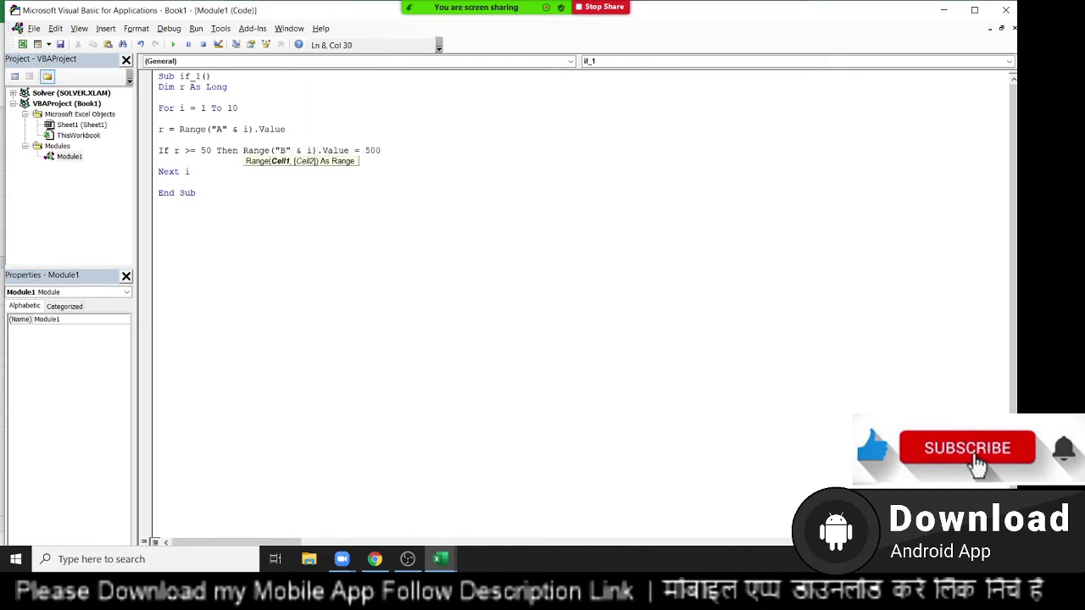
{"action": "left_click", "coordinate": [246, 173]}
{"action": "left_click", "coordinate": [231, 150]}
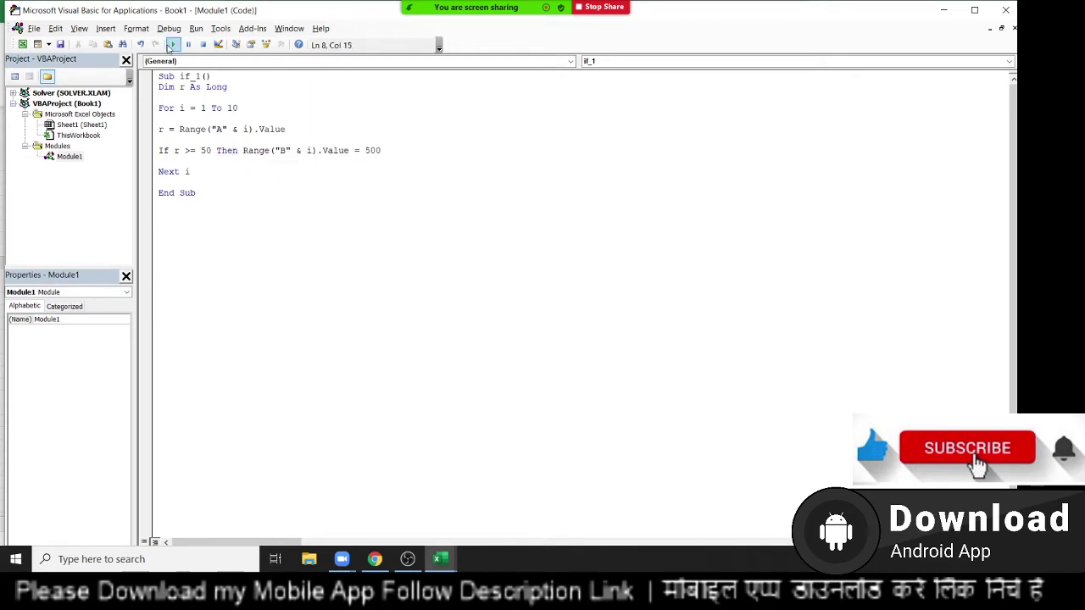
Run if_1 and check that B1:B10 shows 500 beside every column A value of at least 50
{"action": "left_click", "coordinate": [172, 44]}
{"action": "key", "text": "alt+F11"}
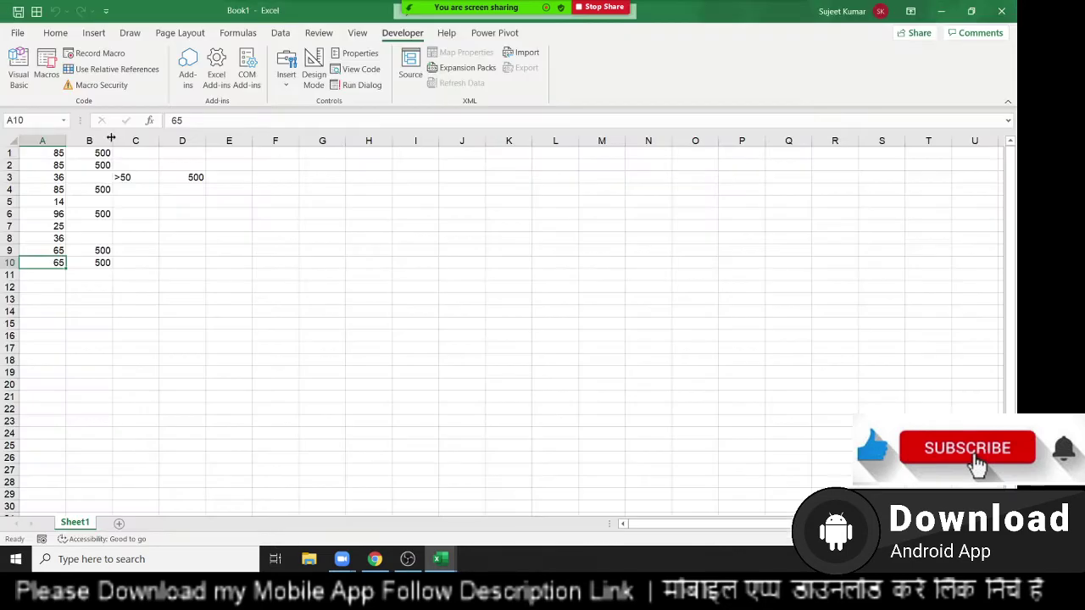
{"action": "left_click_drag", "start_coordinate": [93, 153], "coordinate": [84, 263]}
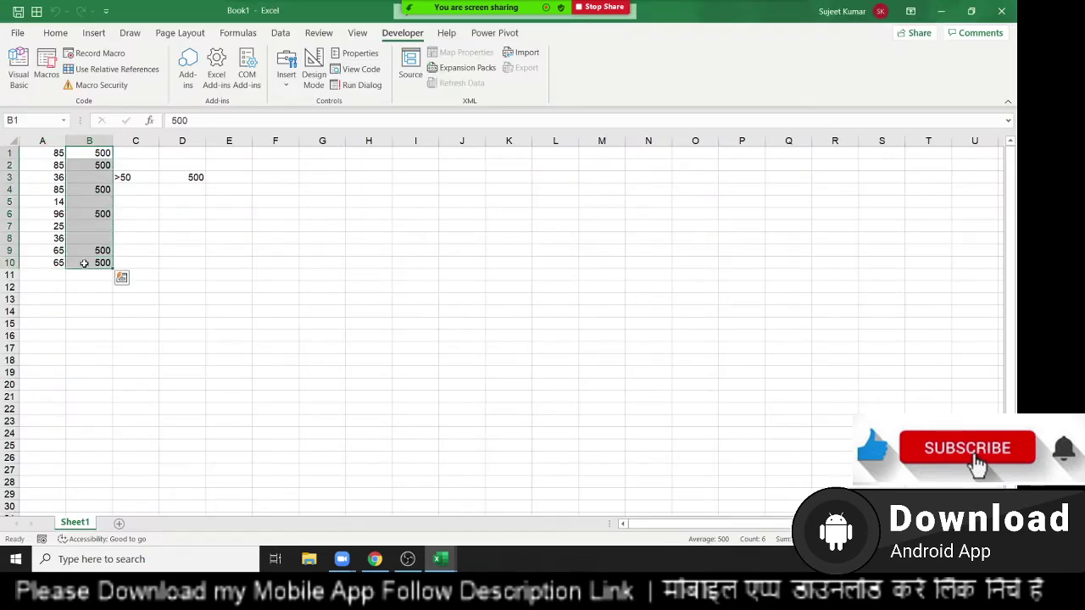
{"action": "key", "text": "alt+F11"}
{"action": "left_click", "coordinate": [211, 199]}
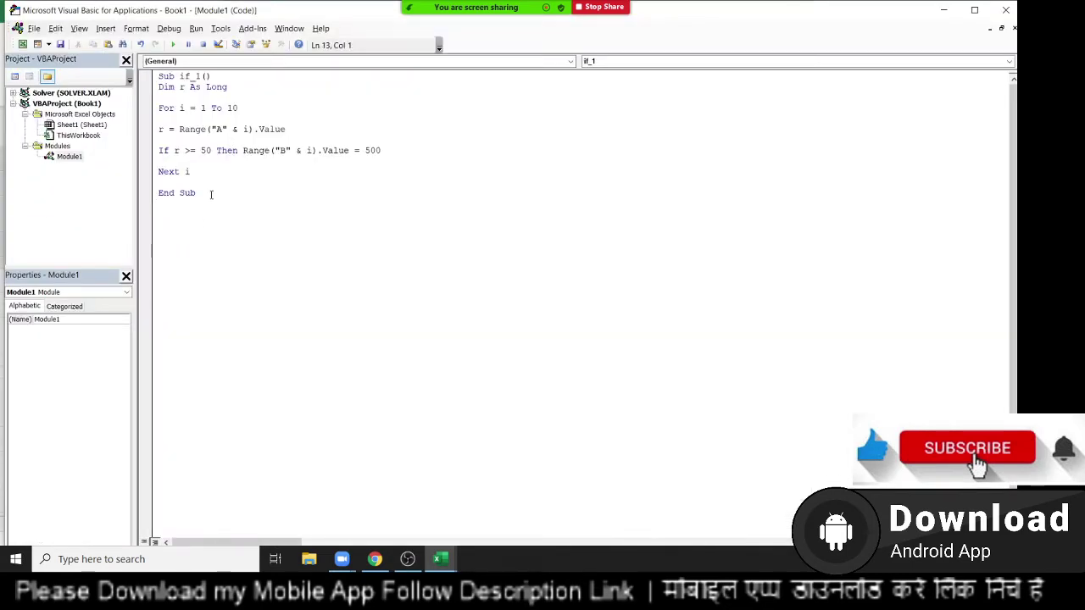
{"action": "left_click", "coordinate": [477, 10]}
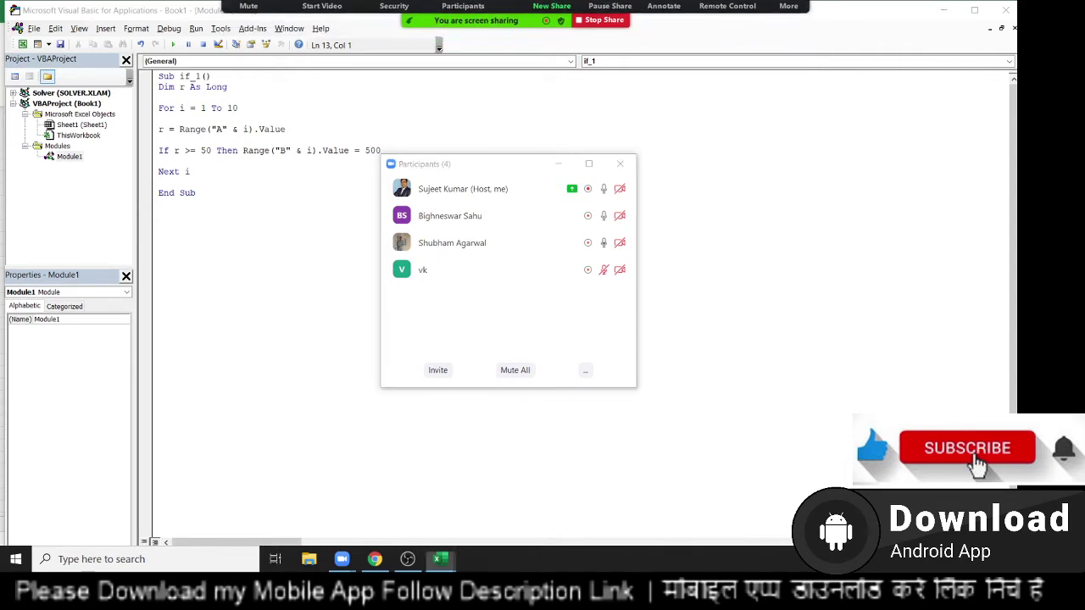
{"action": "left_click", "coordinate": [566, 451]}
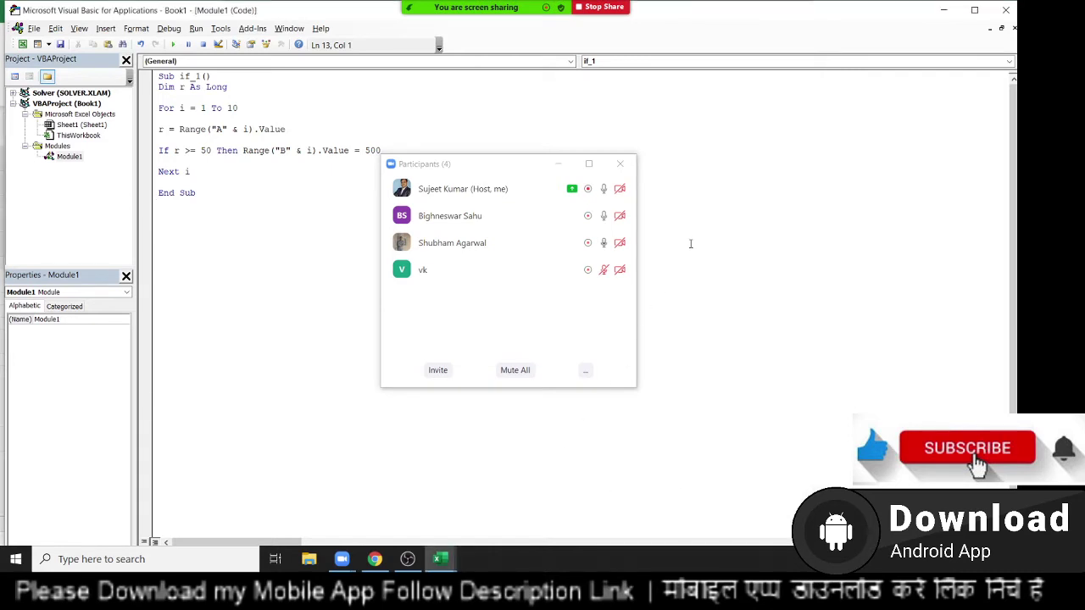
{"action": "left_click", "coordinate": [619, 164]}
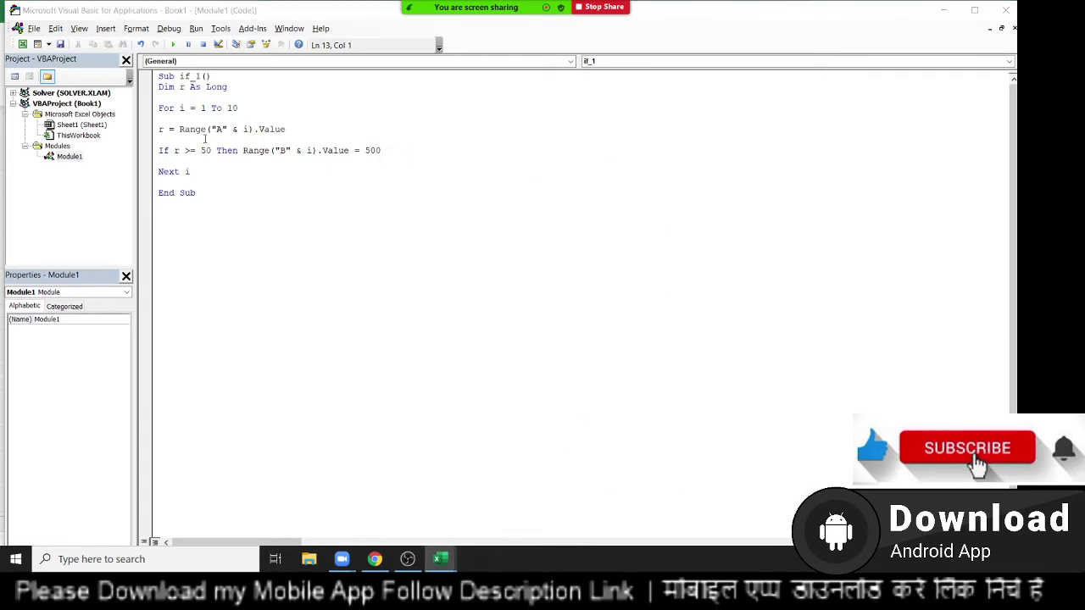
{"action": "double_click", "coordinate": [183, 87]}
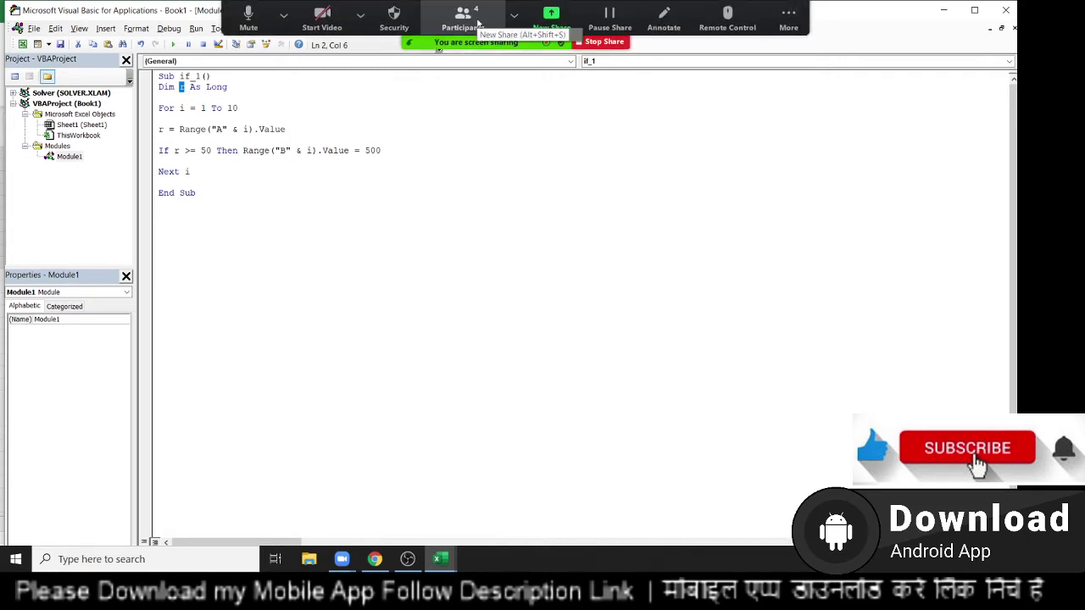
{"action": "left_click", "coordinate": [474, 24]}
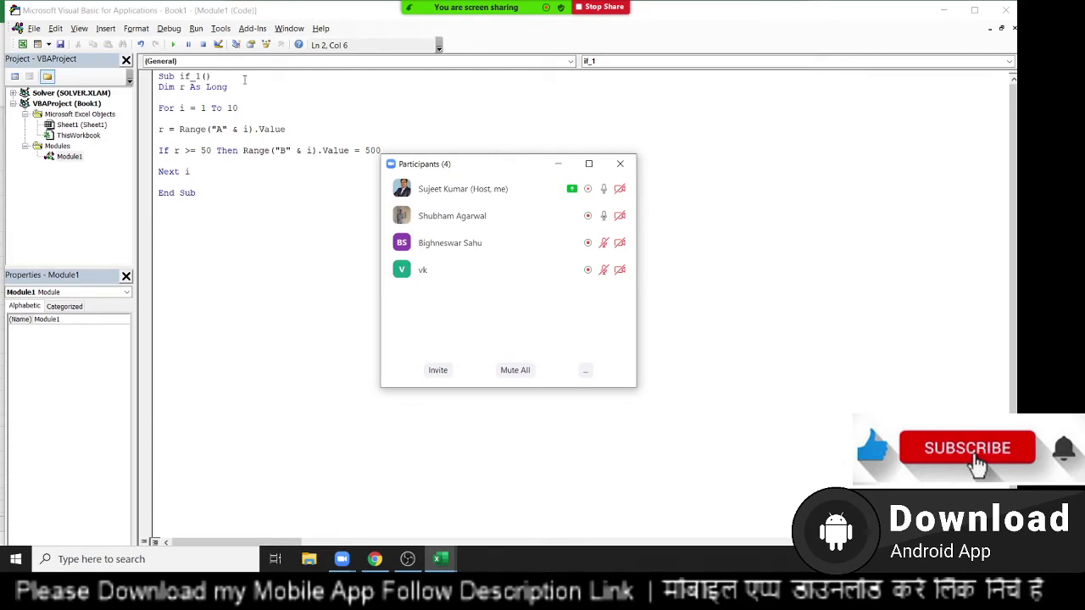
{"action": "left_click", "coordinate": [620, 164]}
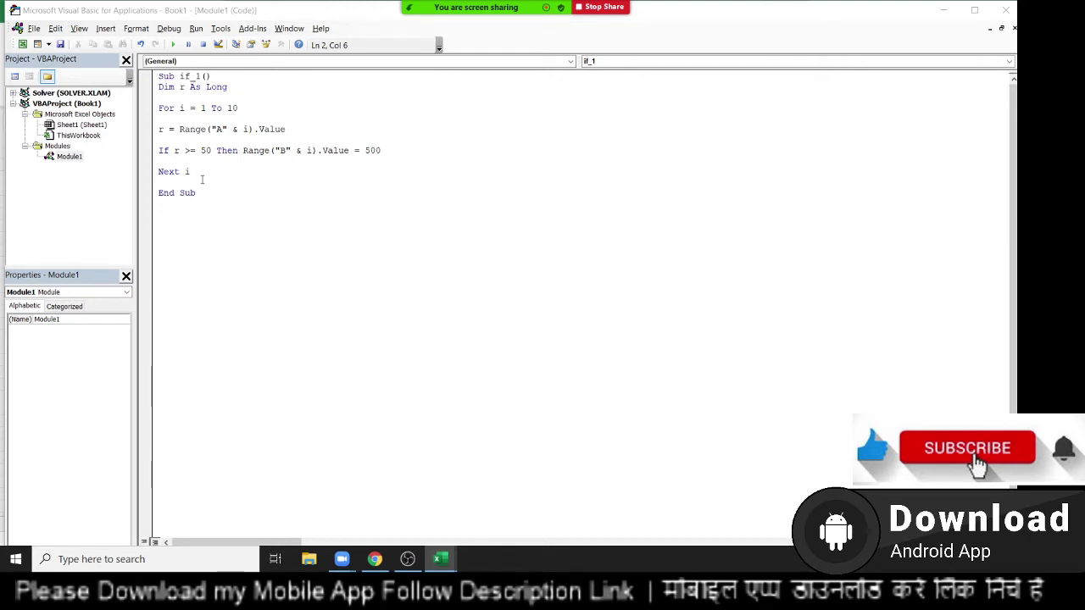
Point out the 500 on the If line and the Next i line in the loop
{"action": "left_click", "coordinate": [366, 153]}
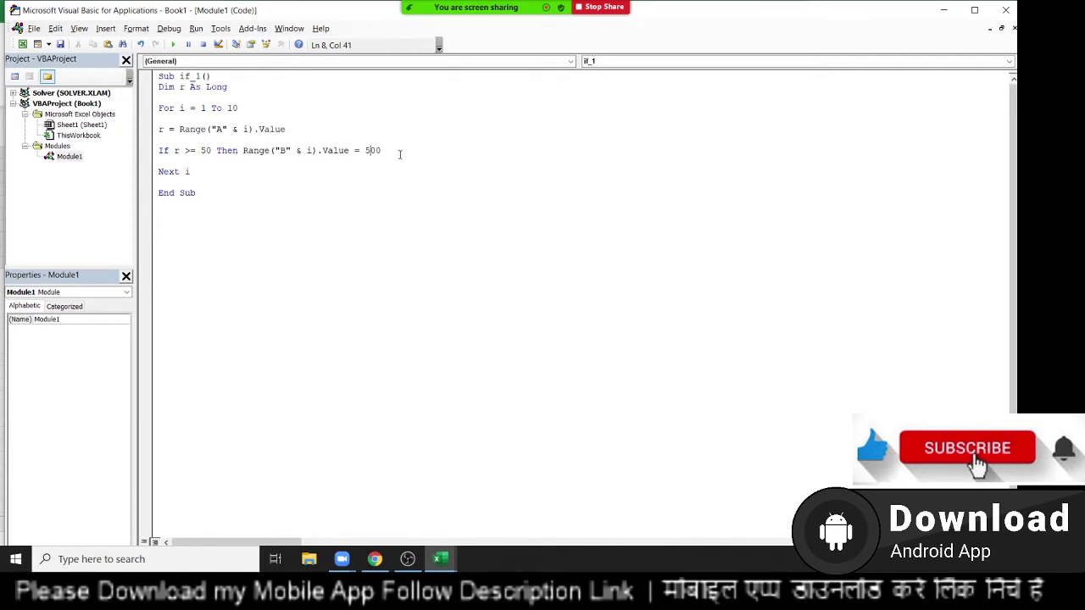
{"action": "left_click", "coordinate": [205, 168]}
{"action": "left_click", "coordinate": [244, 159]}
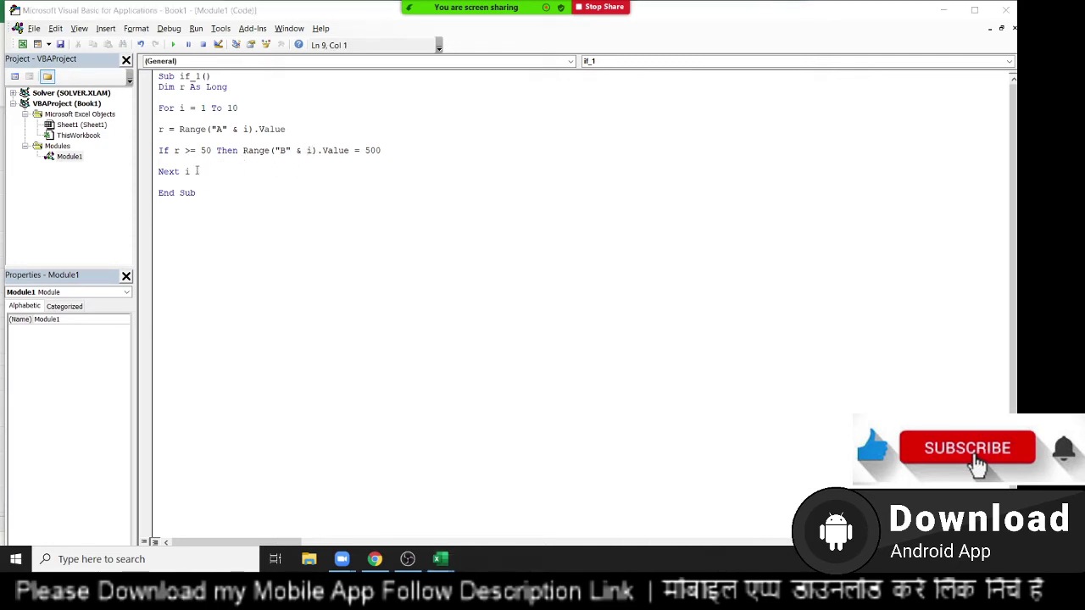
Delete the 500 results from B1:B10 in Excel, then add blank lines below the If line
{"action": "key", "text": "alt+Tab"}
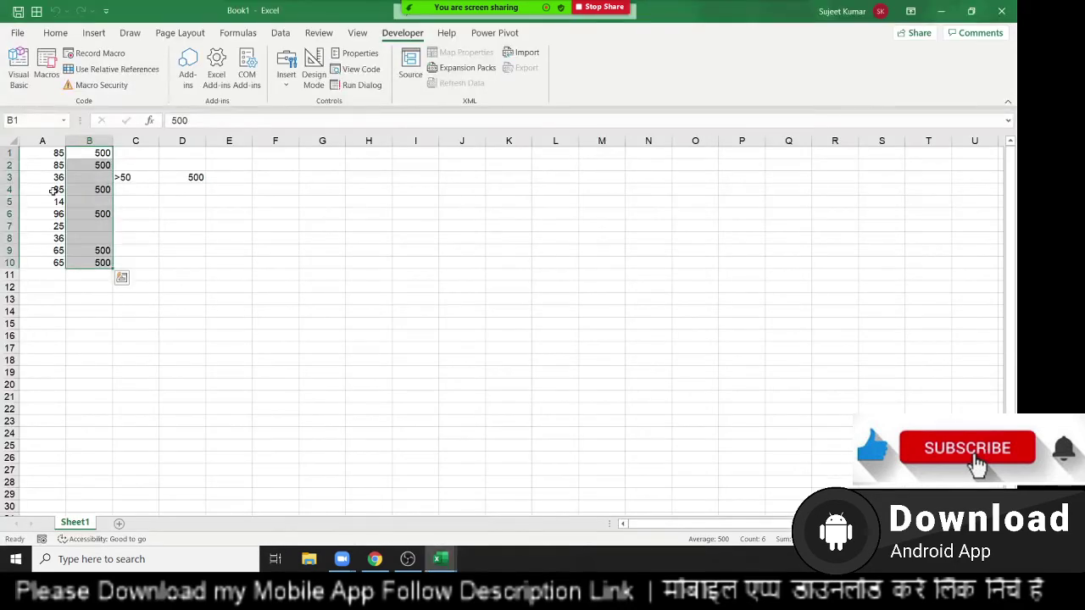
{"action": "left_click", "coordinate": [54, 190]}
{"action": "left_click_drag", "start_coordinate": [96, 151], "coordinate": [97, 263]}
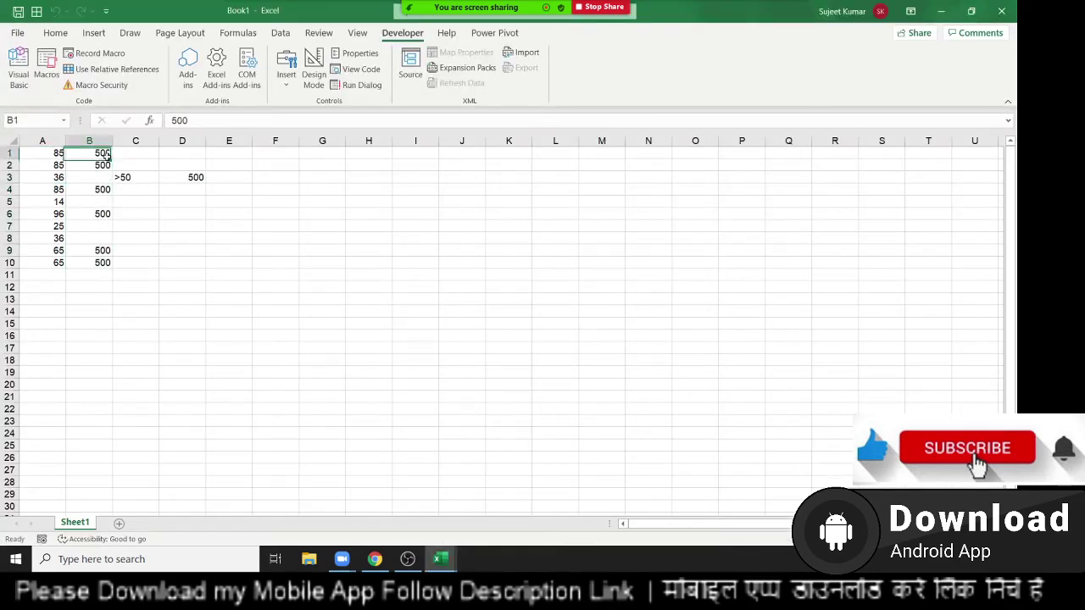
{"action": "key", "text": "Delete"}
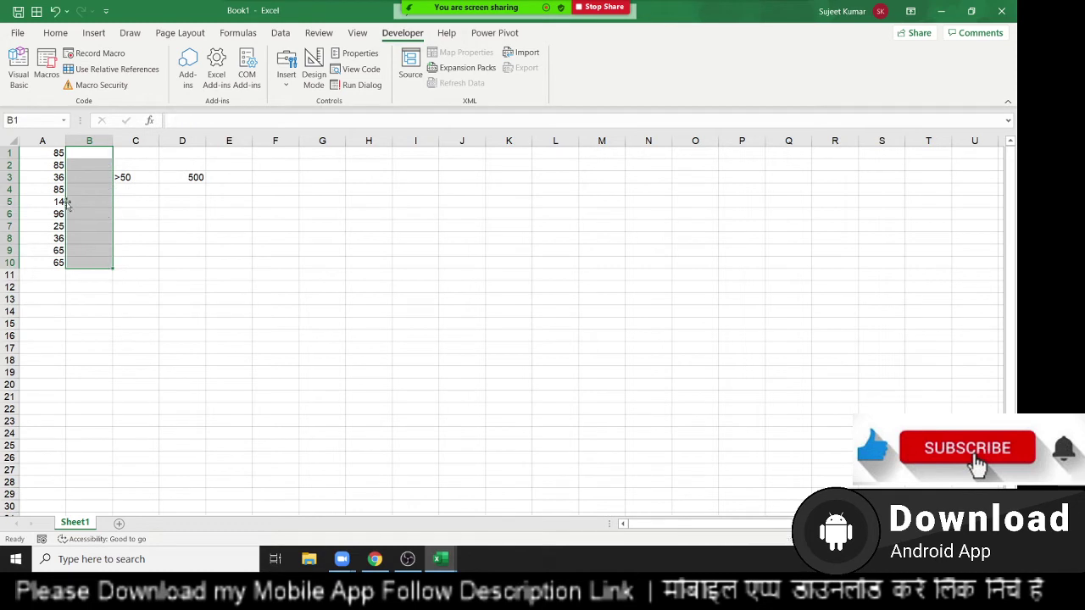
{"action": "left_click", "coordinate": [60, 189]}
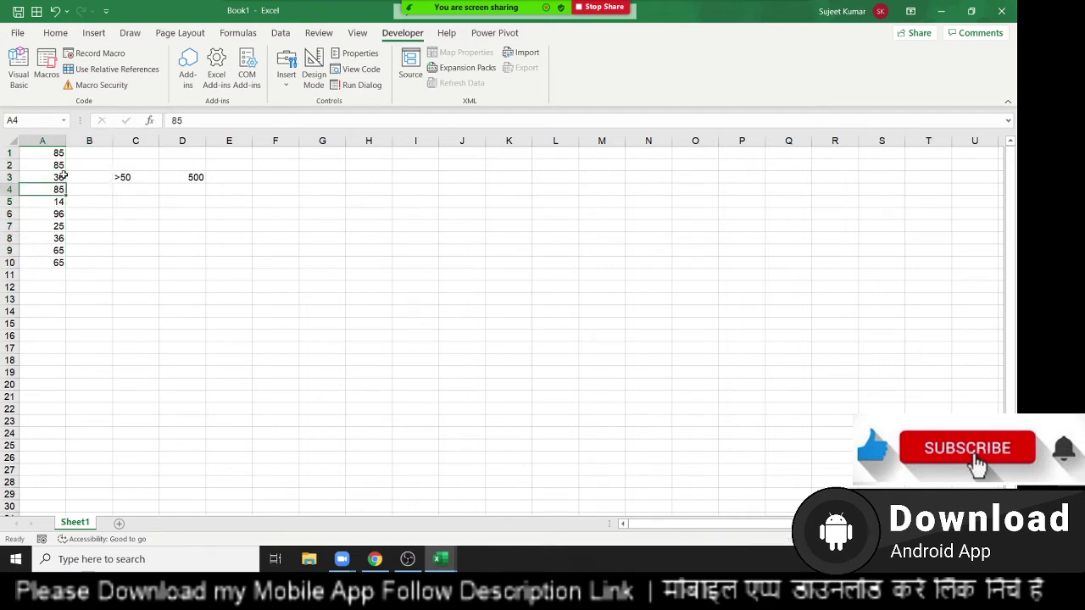
{"action": "key", "text": "alt+Tab"}
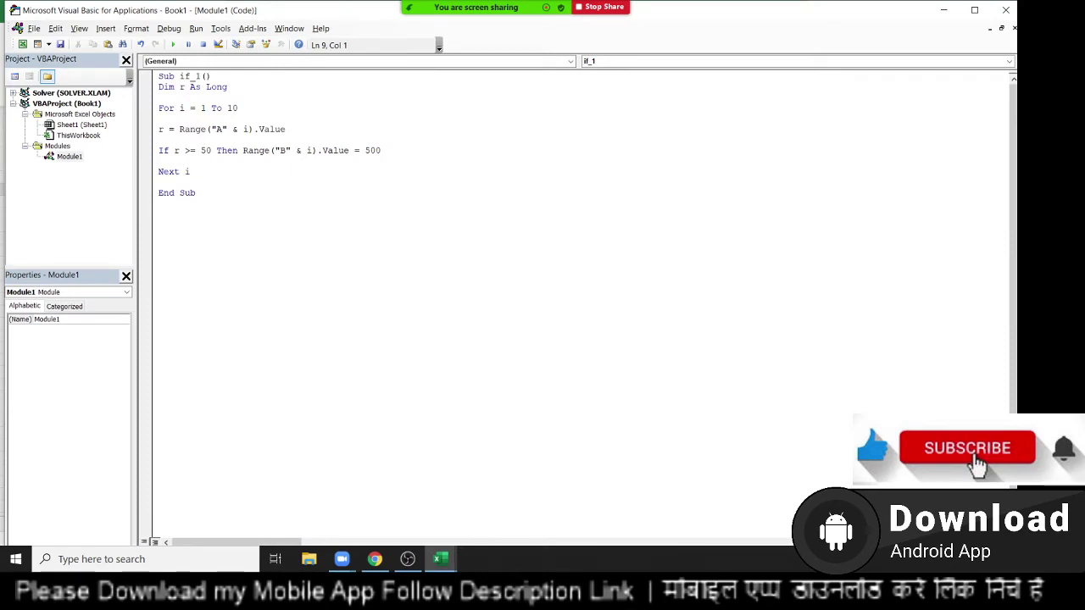
{"action": "key", "text": "Return"}
{"action": "key", "text": "Return"}
{"action": "key", "text": "Return"}
Split the If after Then and add Range("B" & i).Interior.Color = vbRed
{"action": "left_click", "coordinate": [159, 150]}
{"action": "key", "text": "Return"}
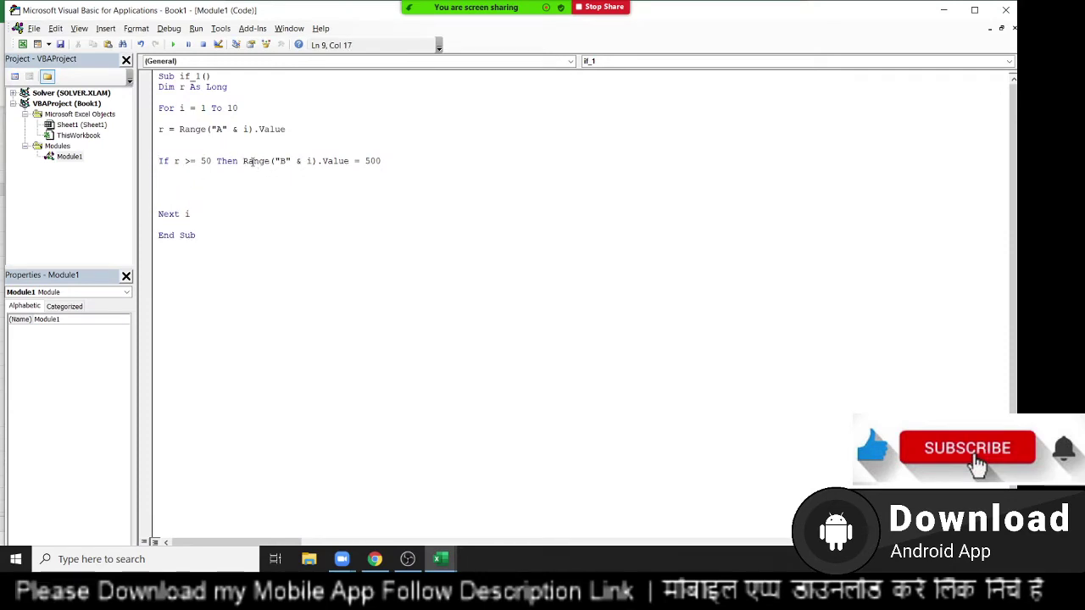
{"action": "key", "text": "Return"}
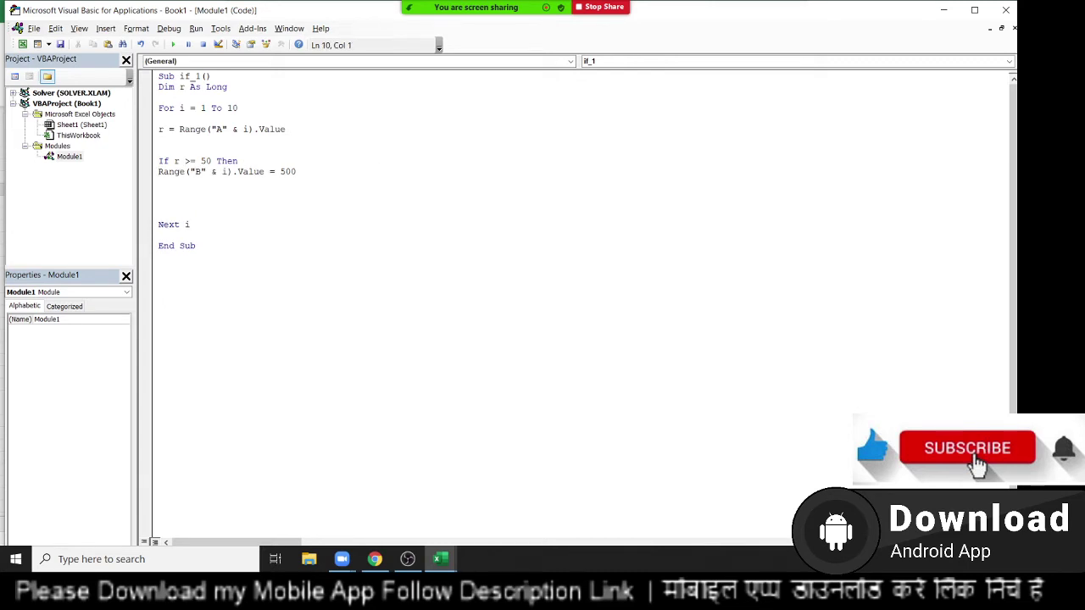
{"action": "type", "text": "range"}
{"action": "type", "text": "(\"B"}
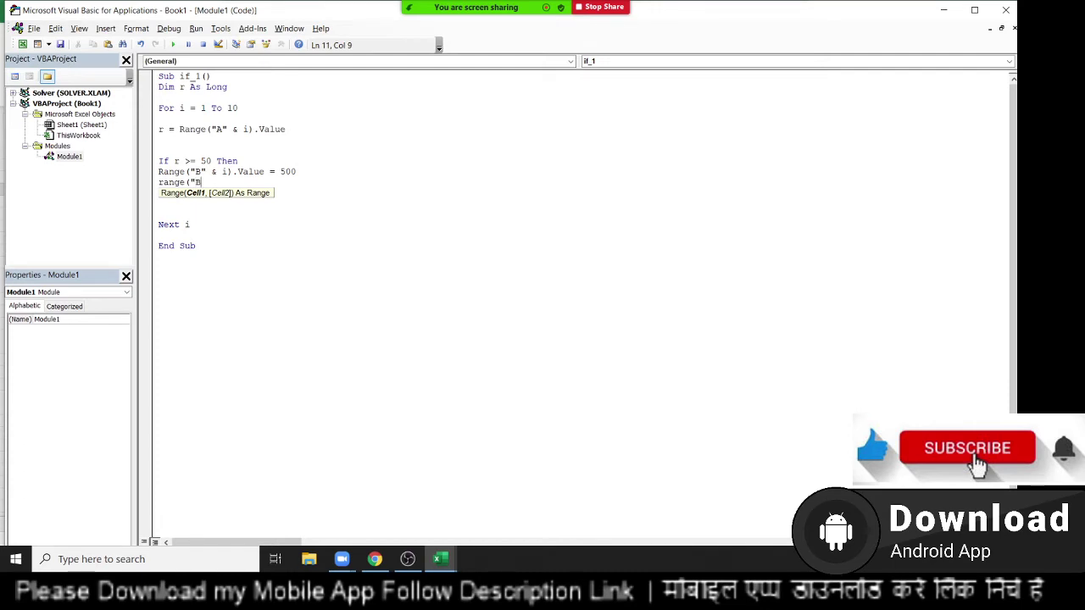
{"action": "type", "text": "\" & i"}
{"action": "type", "text": ")."}
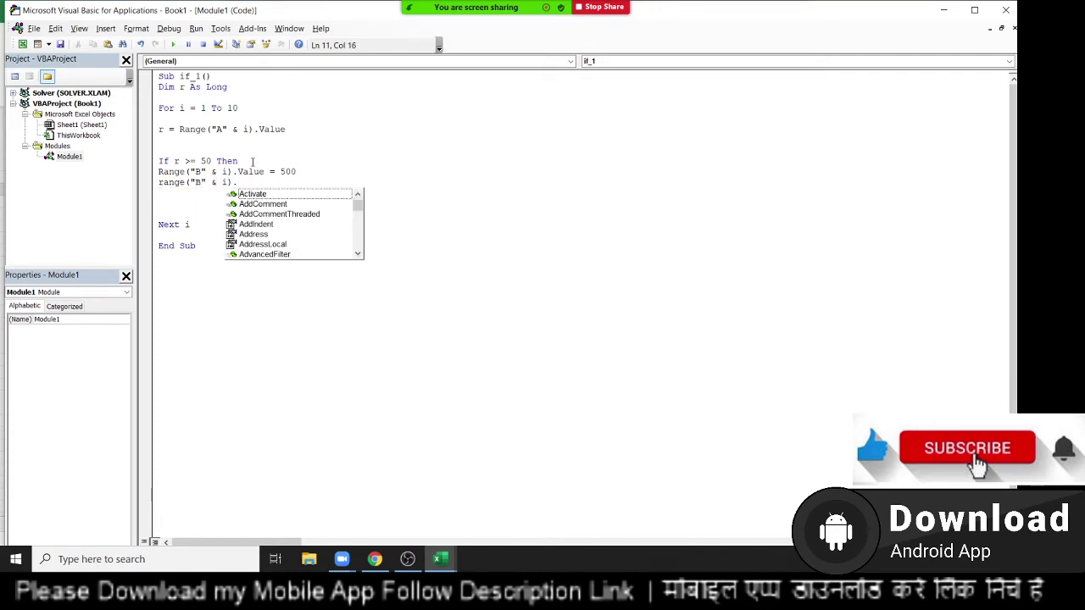
{"action": "type", "text": "in"}
{"action": "key", "text": "Down"}
{"action": "key", "text": "Down"}
{"action": "key", "text": "Down"}
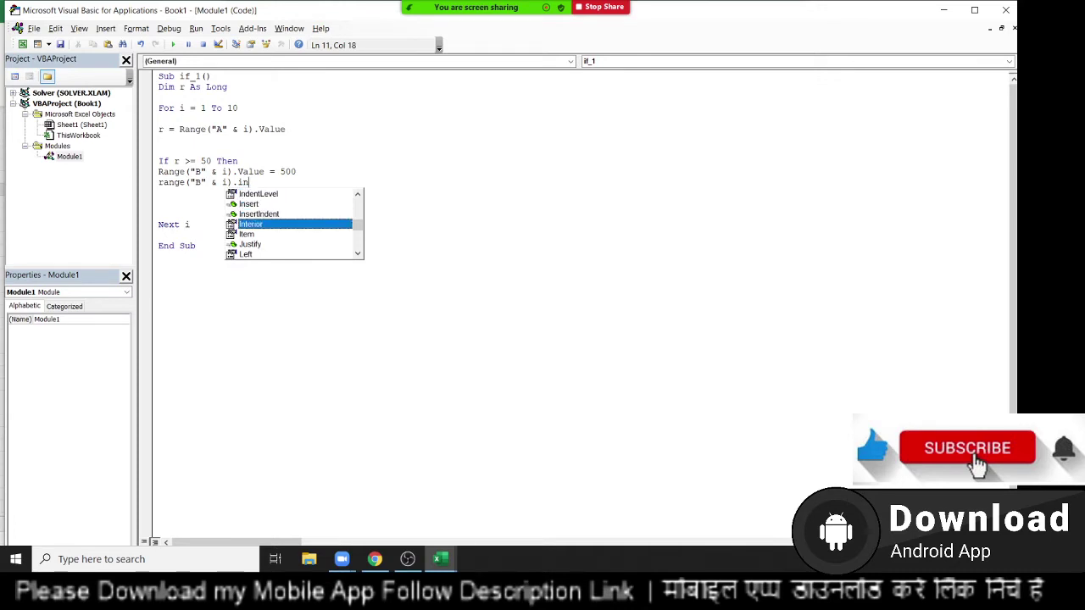
{"action": "key", "text": "Tab"}
{"action": "type", "text": ".co"}
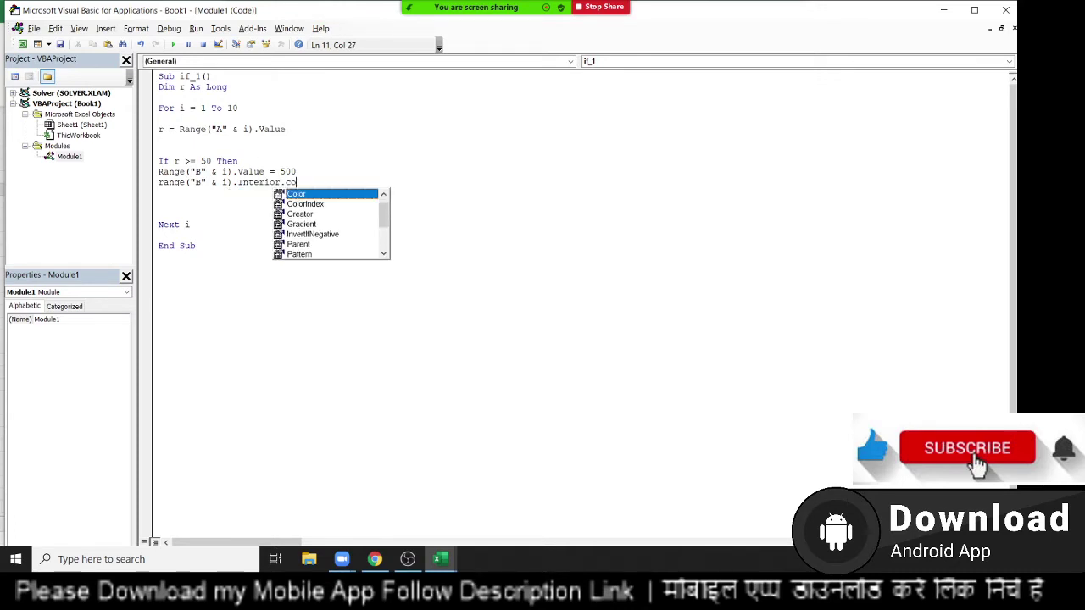
{"action": "key", "text": "Tab"}
{"action": "type", "text": "=vbr"}
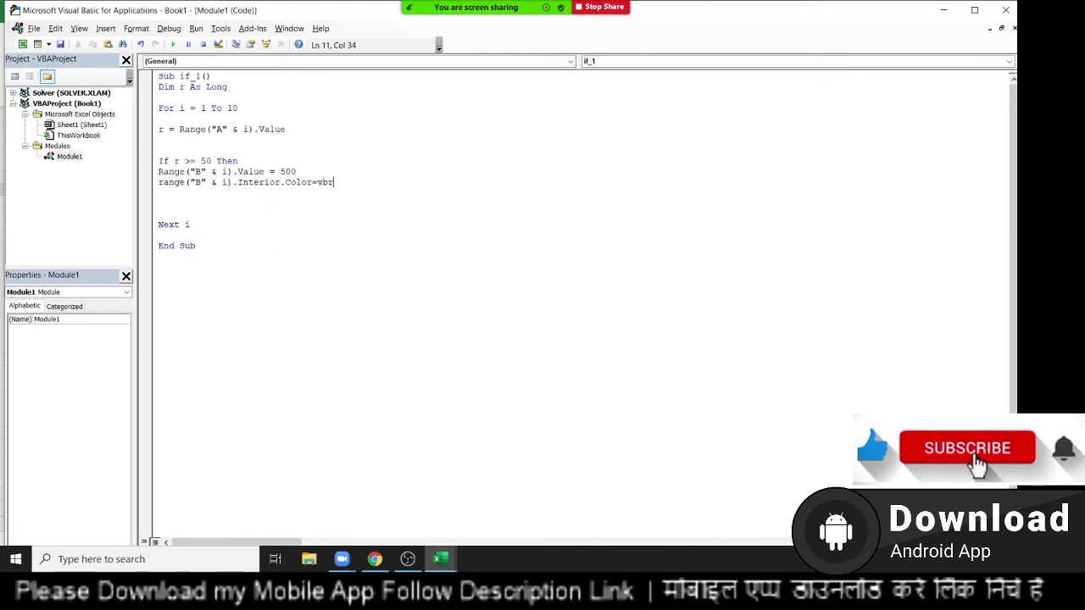
{"action": "type", "text": "ed"}
{"action": "key", "text": "Return"}
Close the block with End If and switch to Excel to view the red cells
{"action": "type", "text": "end if"}
{"action": "key", "text": "Up"}
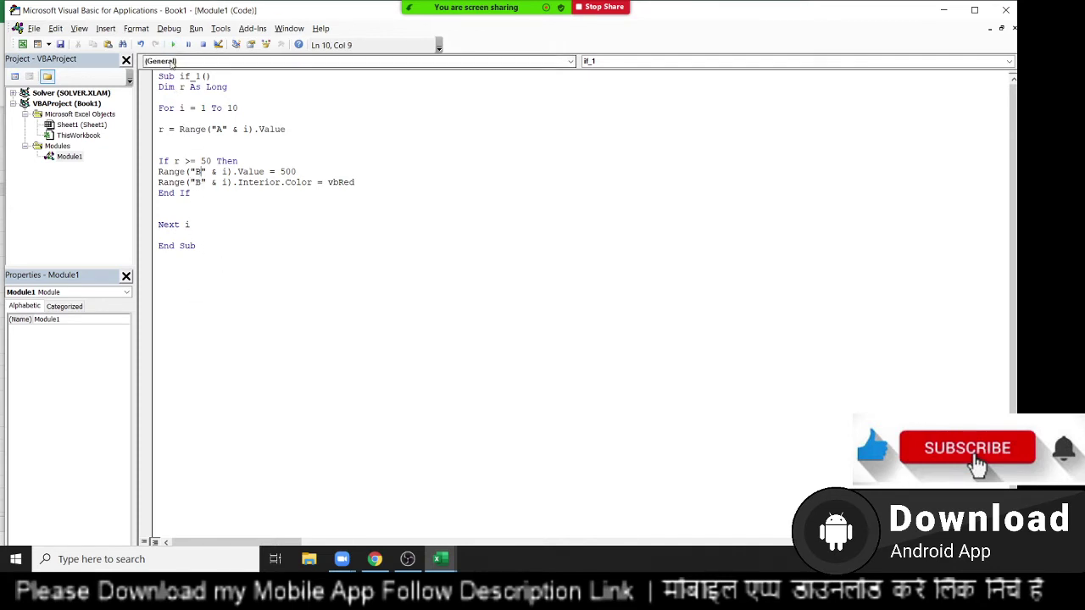
{"action": "key", "text": "alt+Tab"}
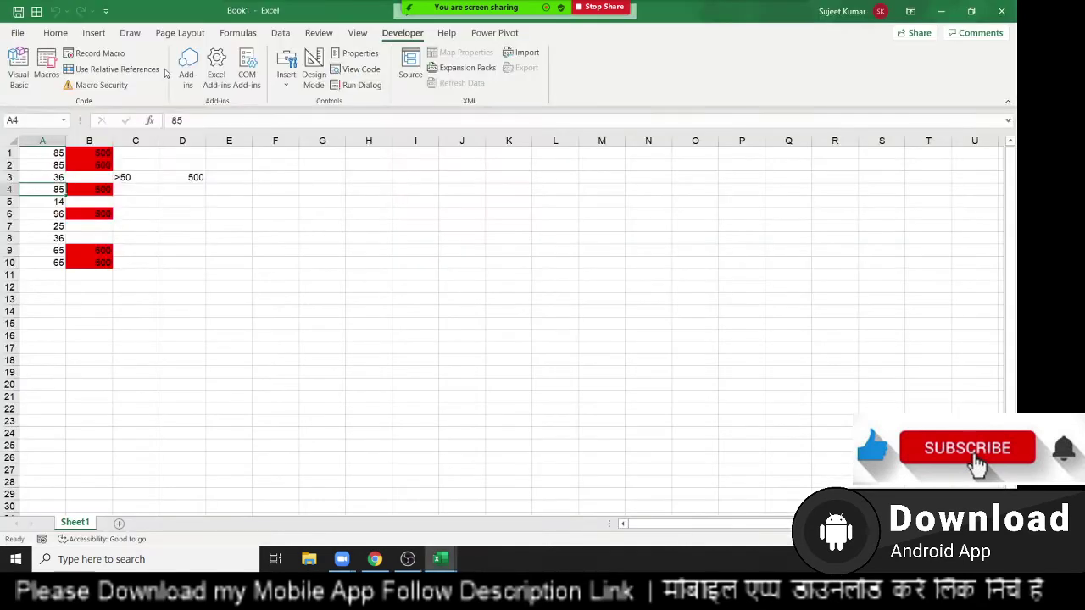
Switch back to the Visual Basic editor showing the if_1 macro
{"action": "key", "text": "alt+Tab"}
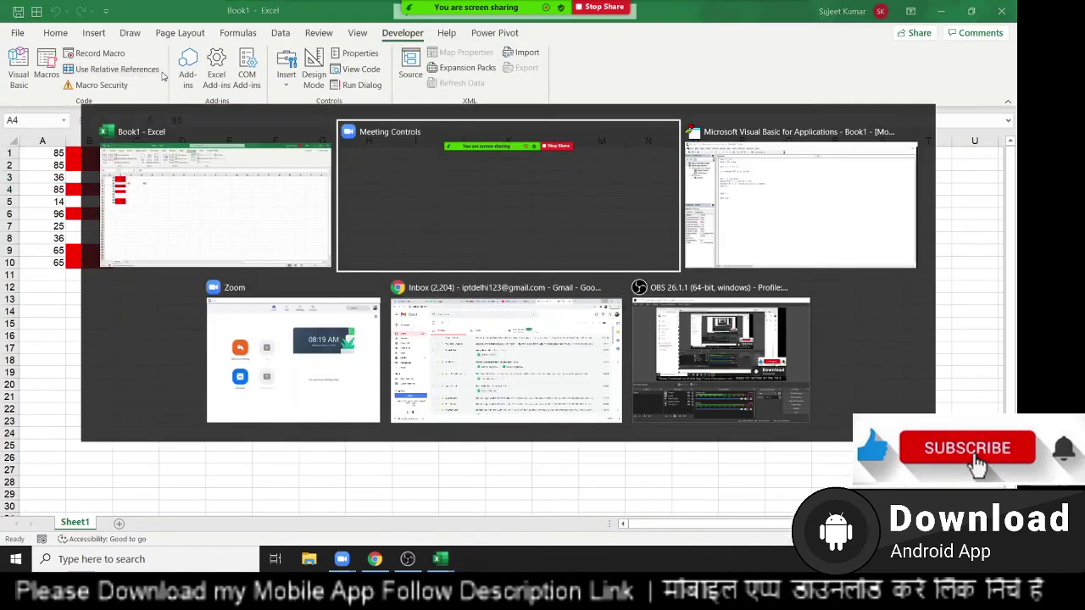
{"action": "key", "text": "alt+Tab"}
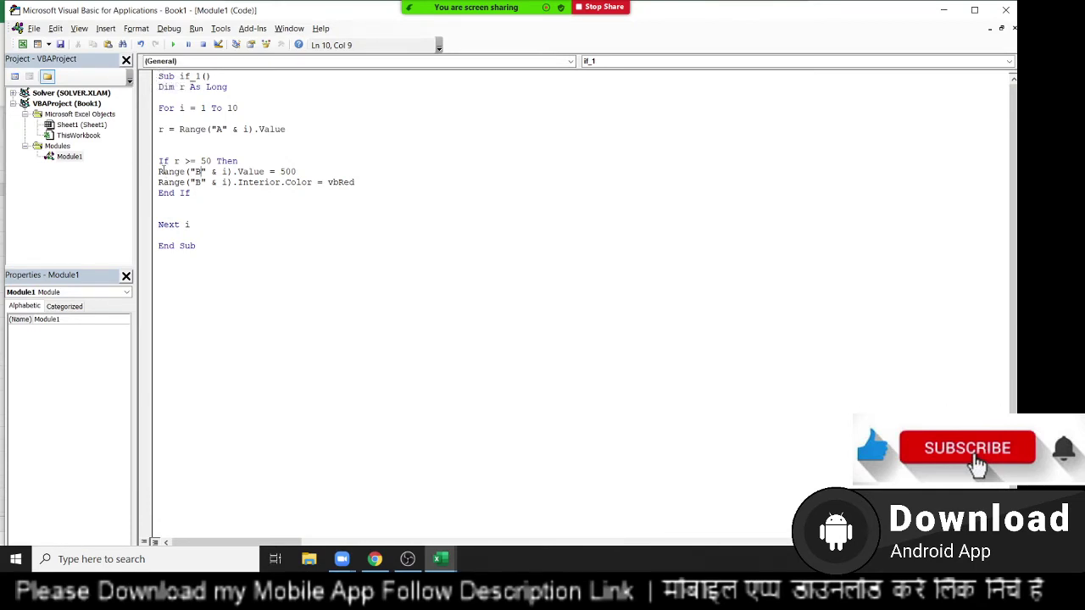
Delete the Interior.Color red-fill line from the If block
{"action": "left_click_drag", "start_coordinate": [158, 172], "coordinate": [369, 185]}
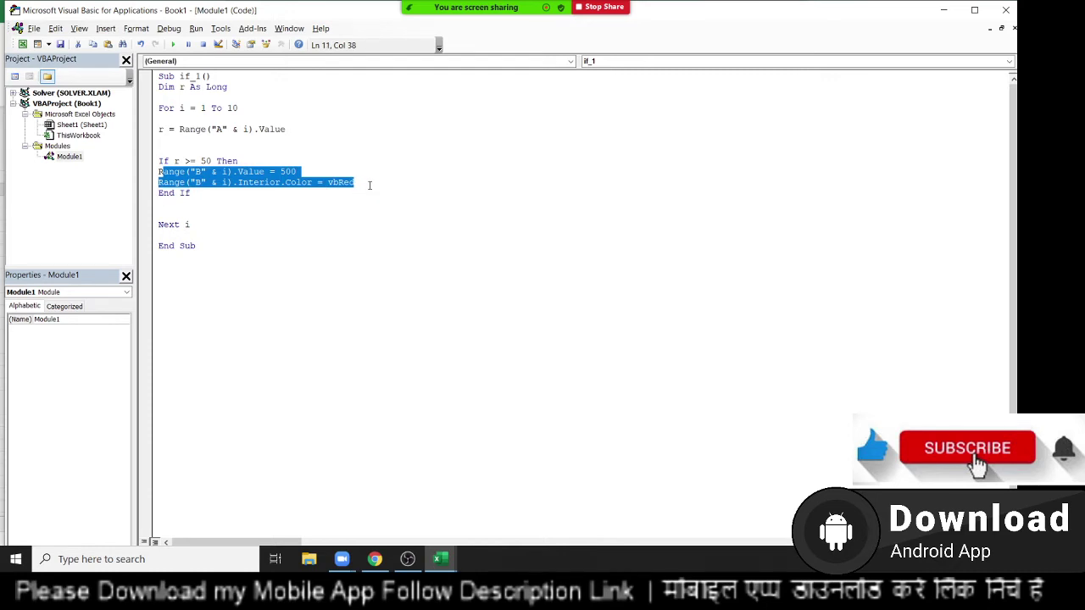
{"action": "mouse_move", "coordinate": [370, 184]}
{"action": "left_mouse_down"}
{"action": "mouse_move", "coordinate": [196, 183]}
{"action": "mouse_move", "coordinate": [354, 182]}
{"action": "left_mouse_up"}
{"action": "key", "text": "Delete"}
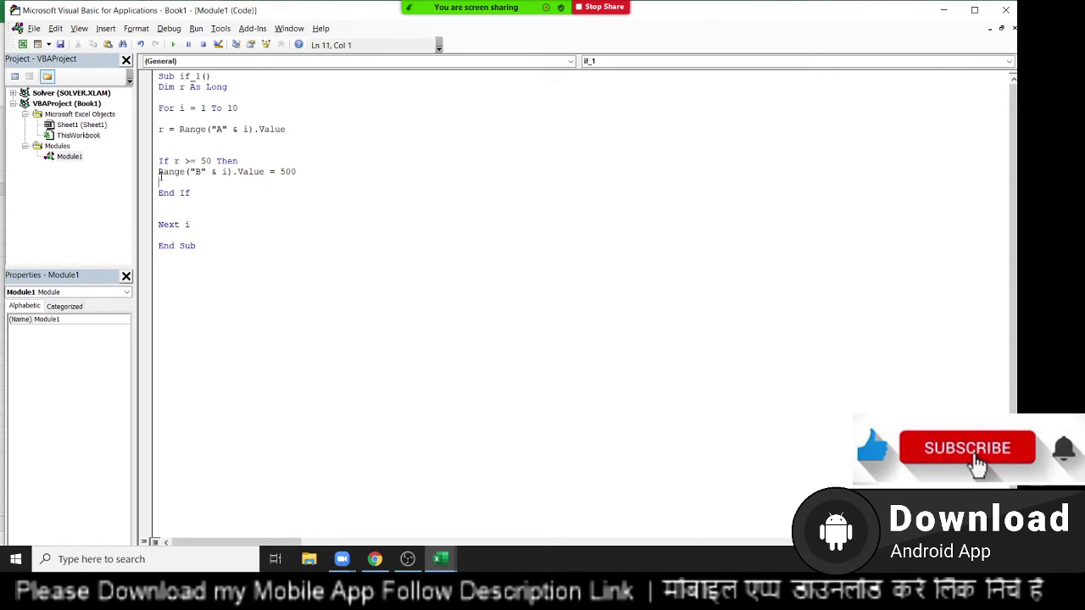
{"action": "key", "text": "Return"}
{"action": "key", "text": "Return"}
{"action": "key", "text": "Return"}
{"action": "left_click", "coordinate": [302, 172]}
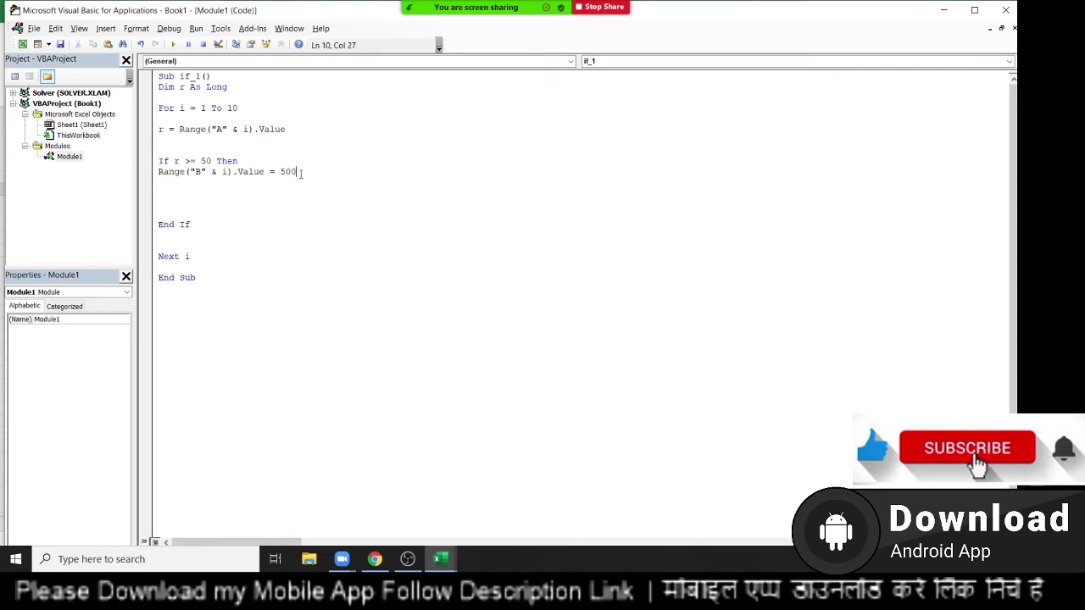
{"action": "left_click", "coordinate": [189, 191]}
Enter 100 in cell D4 of the worksheet
{"action": "key", "text": "alt+F11"}
{"action": "key", "text": "alt+F11"}
{"action": "key", "text": "alt+Tab"}
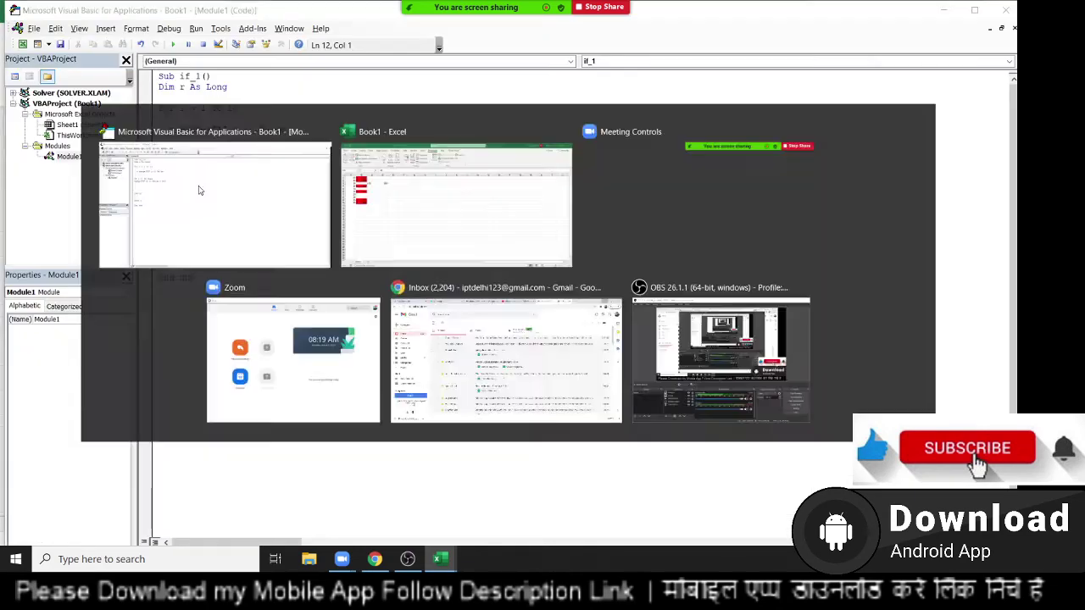
{"action": "left_click", "coordinate": [186, 189]}
{"action": "type", "text": "100"}
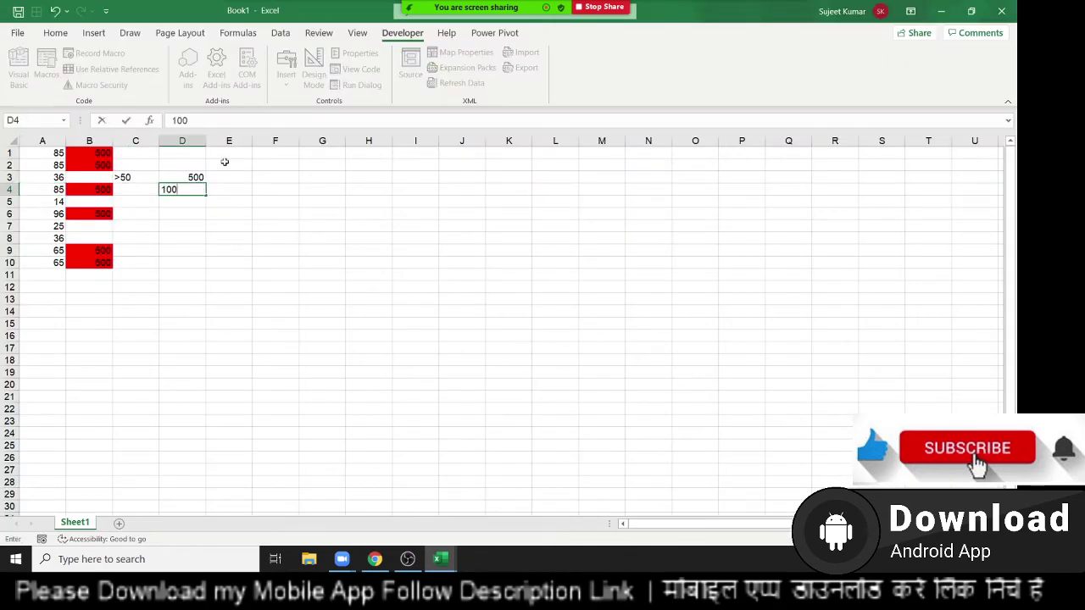
{"action": "key", "text": "Return"}
Add an Else line under the 500 assignment in the macro
{"action": "key", "text": "alt+F11"}
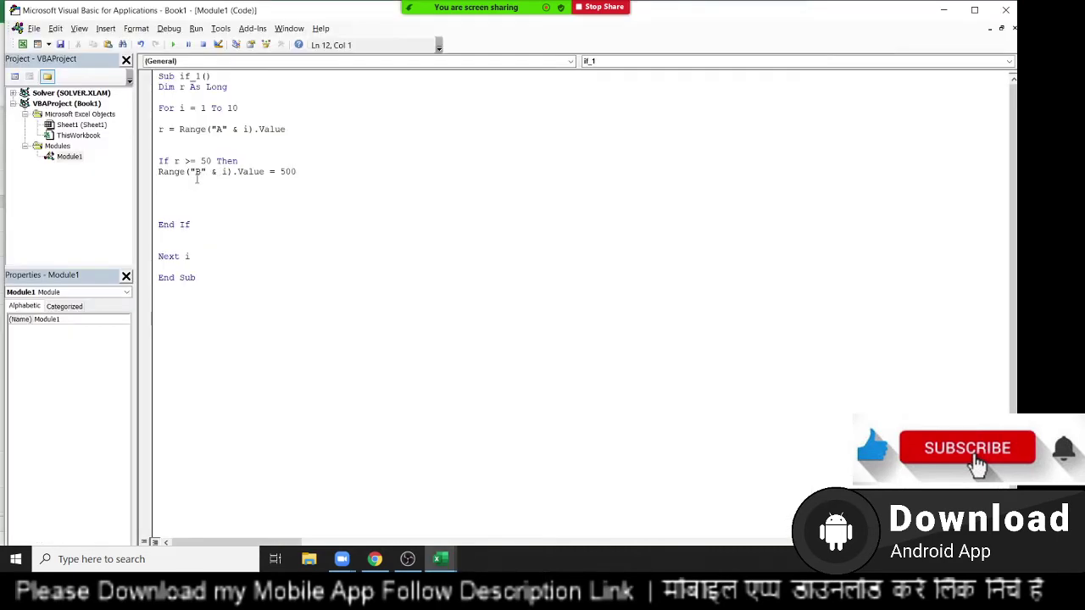
{"action": "type", "text": "Else"}
{"action": "key", "text": "Return"}
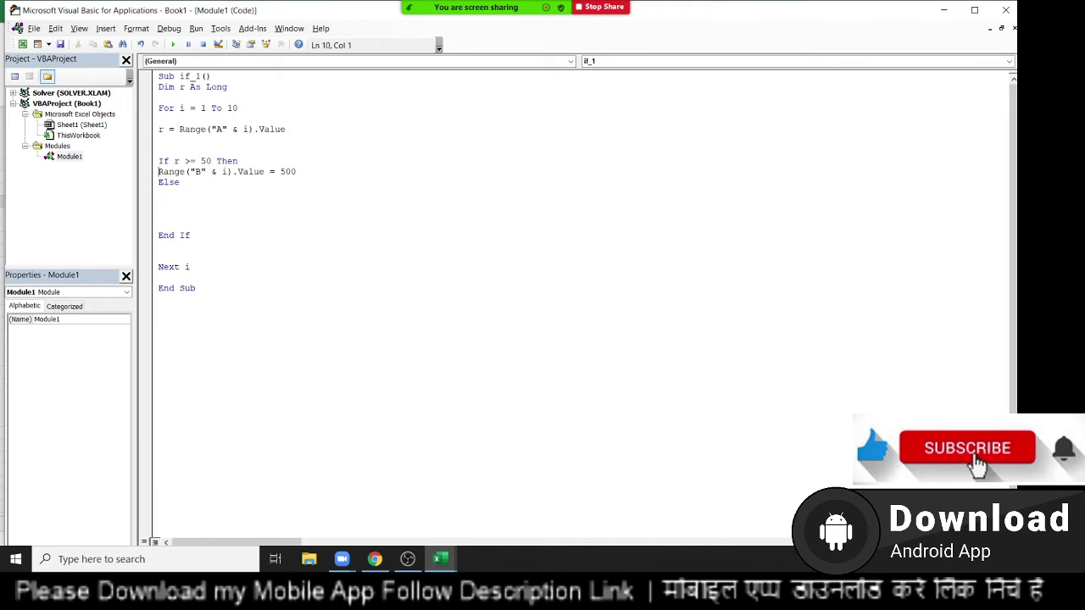
Copy the Range("B" & i) = 500 line under Else and change it to 100
{"action": "key", "text": "Up"}
{"action": "key", "text": "Up"}
{"action": "key", "text": "shift+End"}
{"action": "key", "text": "ctrl+c"}
{"action": "key", "text": "Down"}
{"action": "key", "text": "Down"}
{"action": "key", "text": "ctrl+v"}
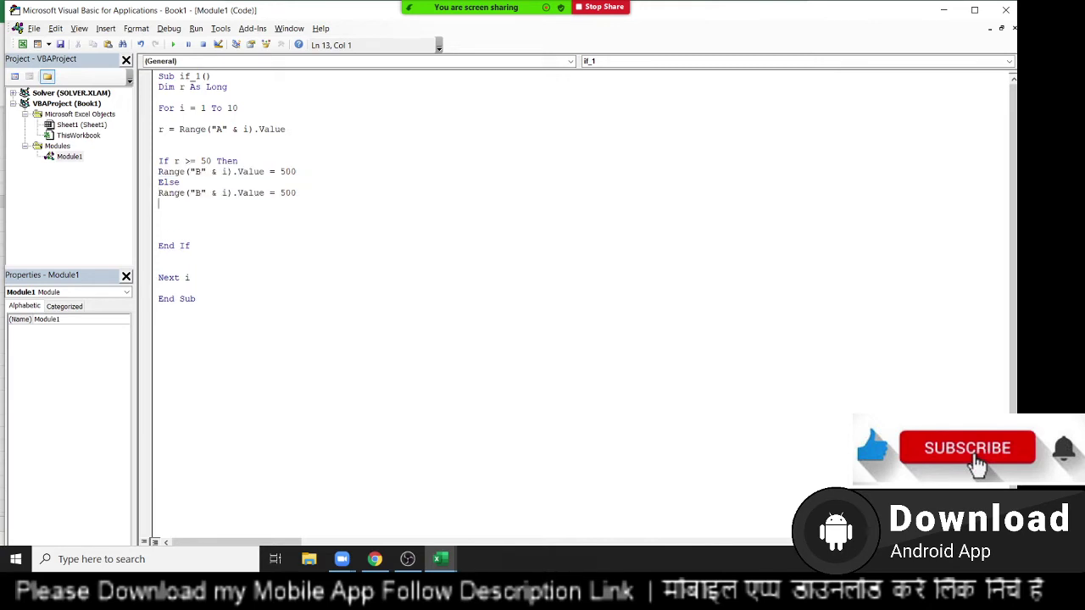
{"action": "double_click", "coordinate": [286, 193]}
{"action": "type", "text": "100"}
Delete the extra blank lines above End If and close the meeting participants list
{"action": "key", "text": "Delete"}
{"action": "key", "text": "Delete"}
{"action": "key", "text": "Delete"}
{"action": "key", "text": "Delete"}
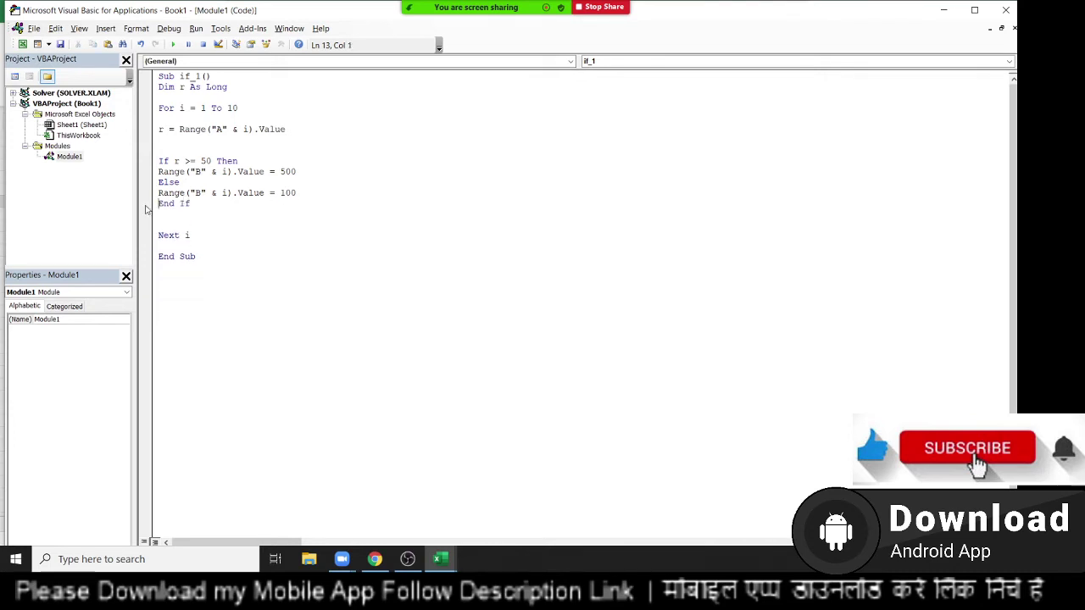
{"action": "left_click", "coordinate": [460, 235]}
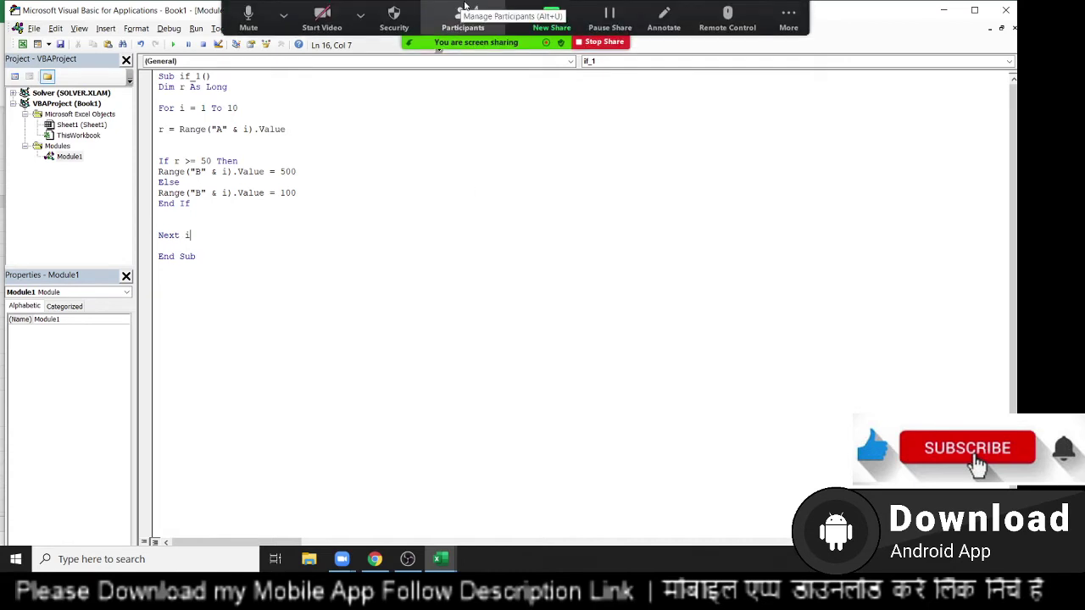
{"action": "left_click", "coordinate": [466, 9]}
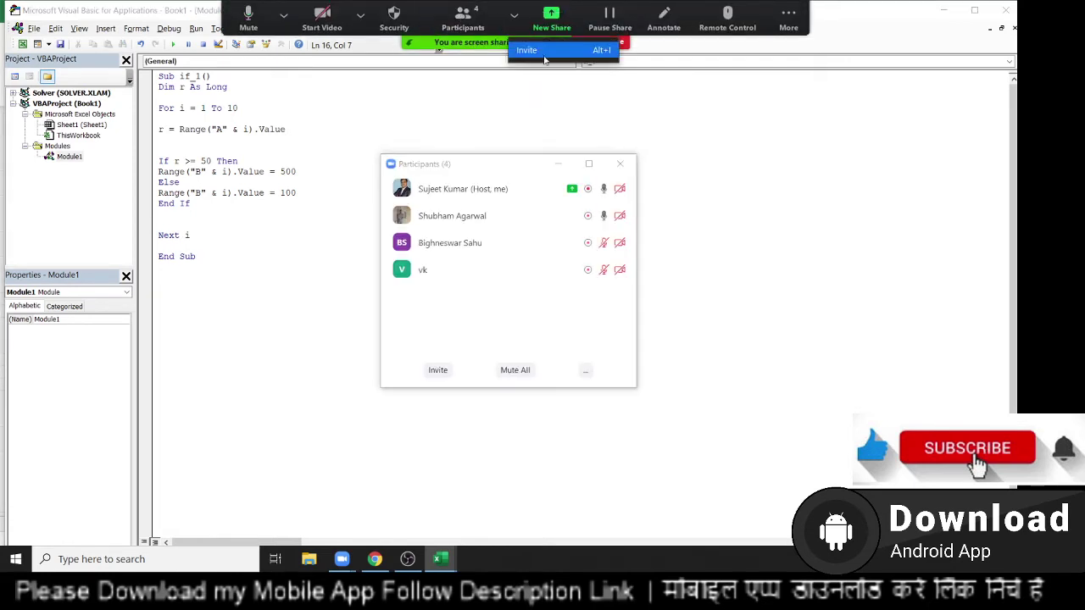
{"action": "left_click", "coordinate": [620, 165]}
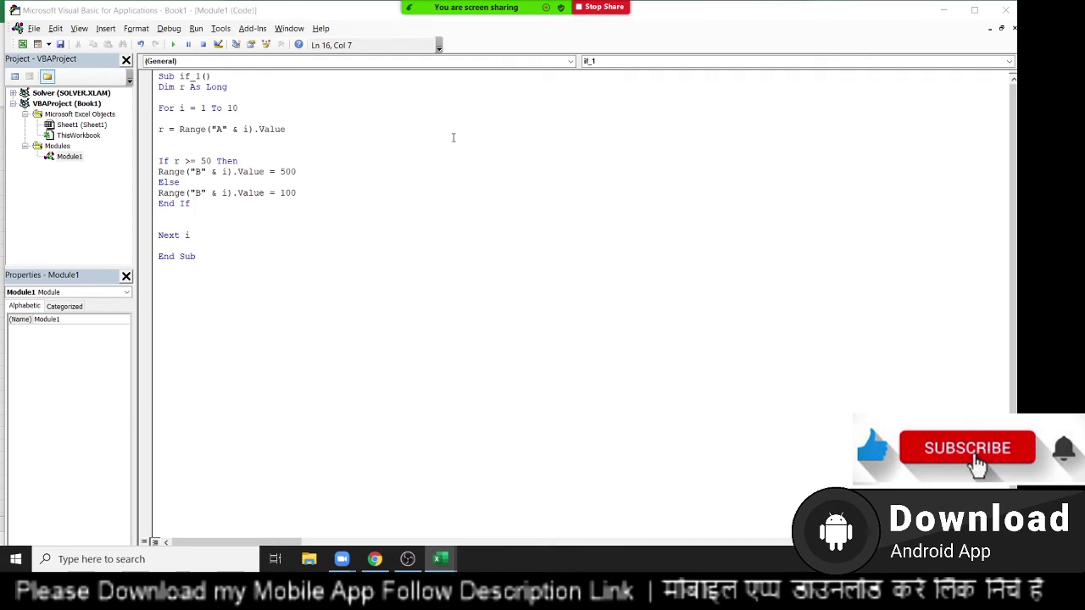
Space out the Else branch with blank lines, then switch to the Excel workbook
{"action": "left_click", "coordinate": [159, 182]}
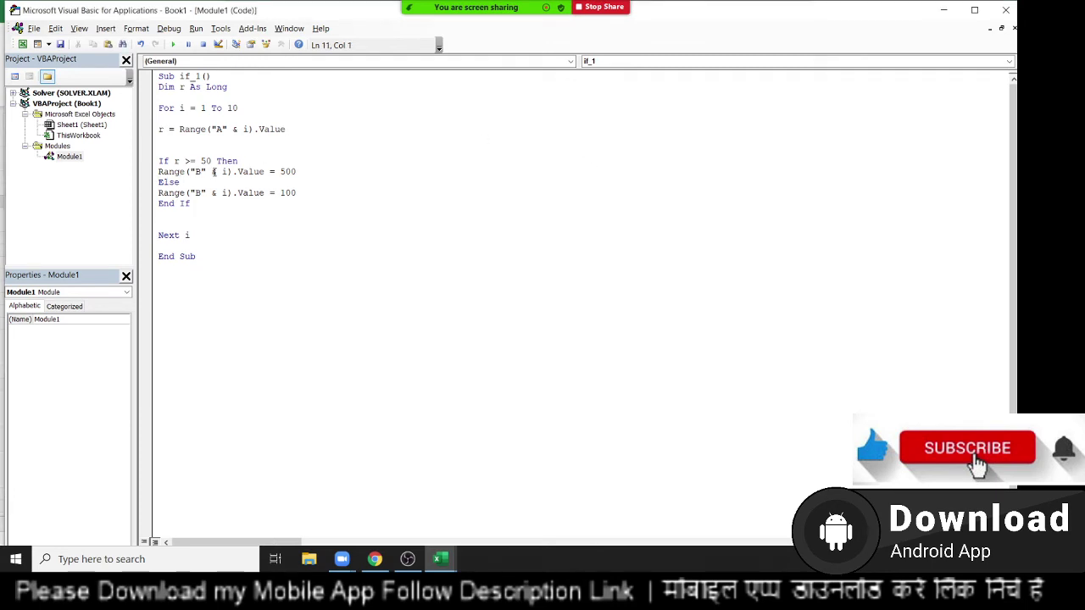
{"action": "key", "text": "Return"}
{"action": "key", "text": "Down"}
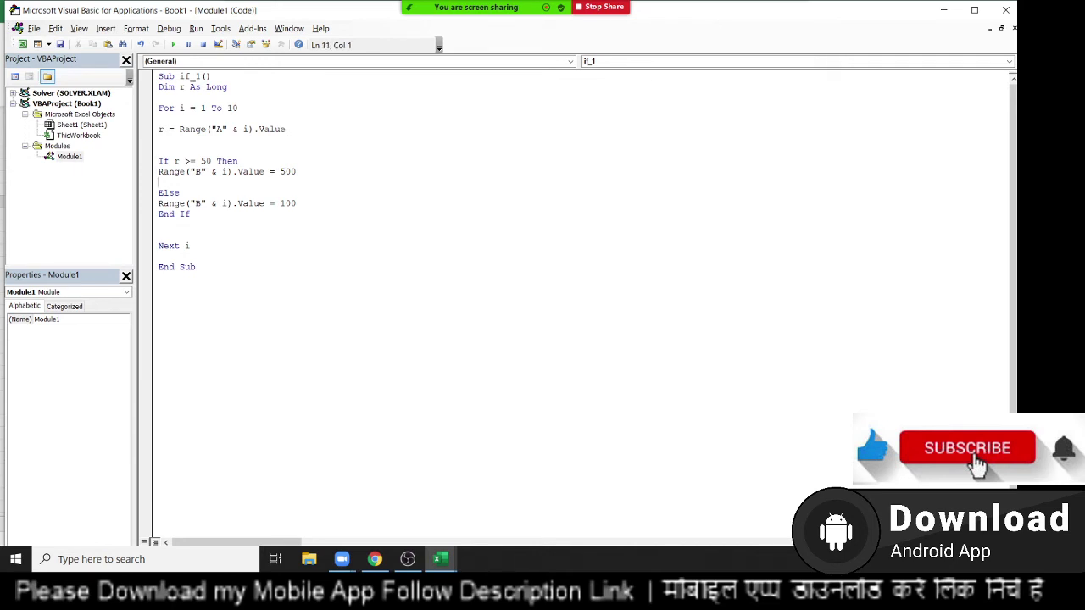
{"action": "key", "text": "shift+Down"}
{"action": "key", "text": "Down"}
{"action": "key", "text": "Down"}
{"action": "key", "text": "Return"}
{"action": "key", "text": "Down"}
{"action": "key", "text": "Return"}
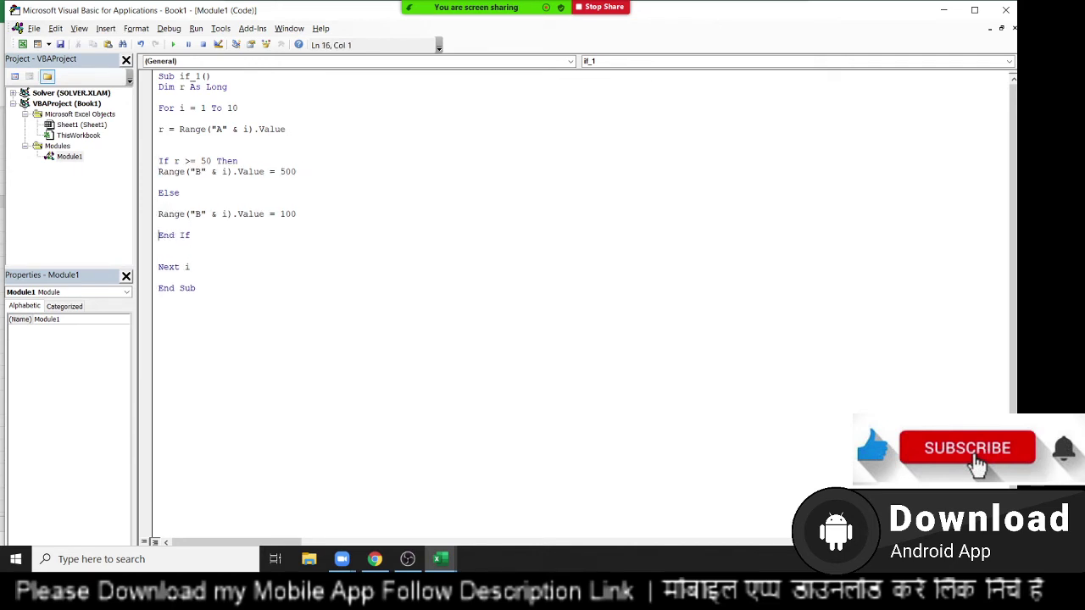
{"action": "key", "text": "shift+Up"}
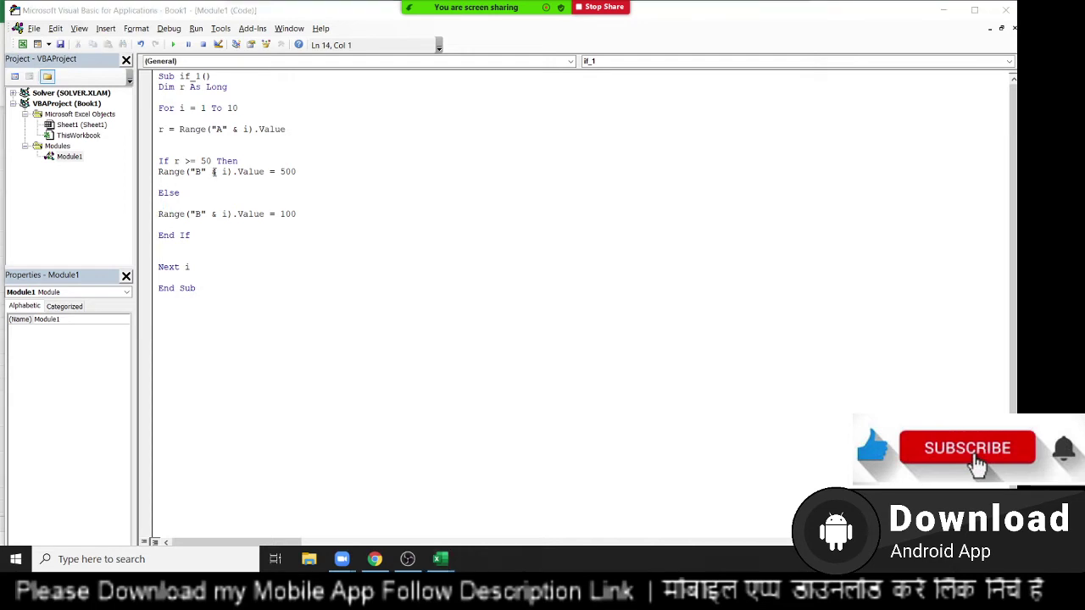
{"action": "key", "text": "alt+Tab"}
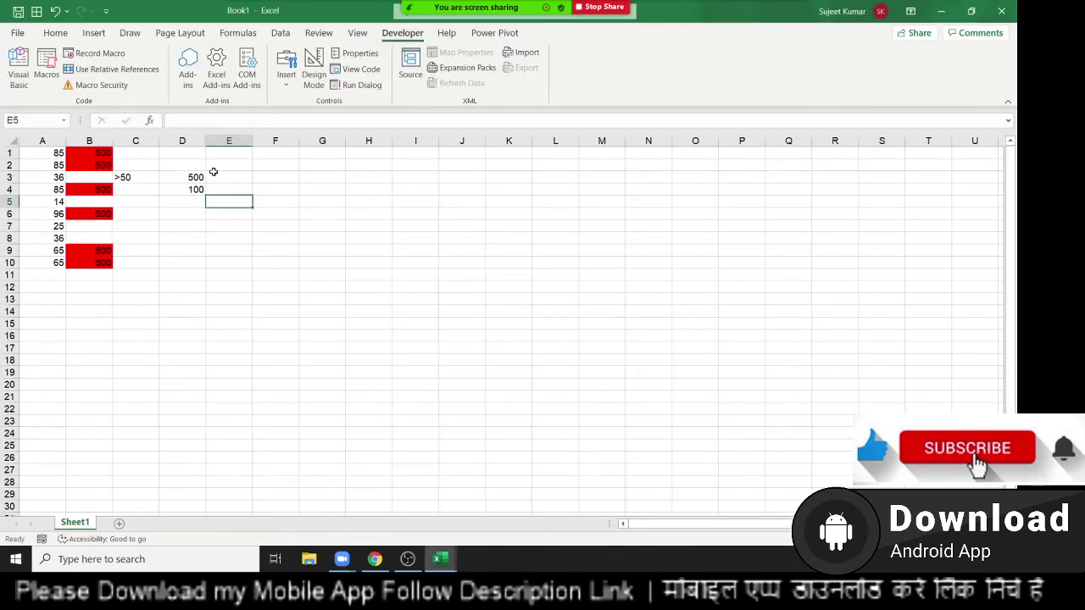
Start an =IF( formula in E5 testing B5, cancel it, and return to the VBA editor
{"action": "type", "text": "=if"}
{"action": "key", "text": "Tab"}
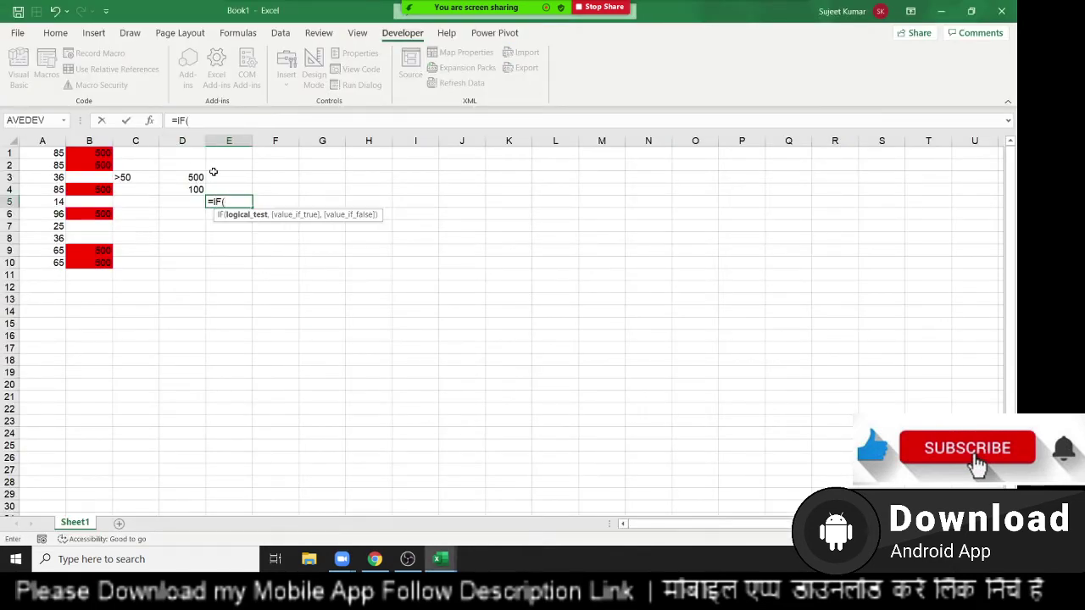
{"action": "key", "text": "Left"}
{"action": "key", "text": "Left"}
{"action": "key", "text": "Left"}
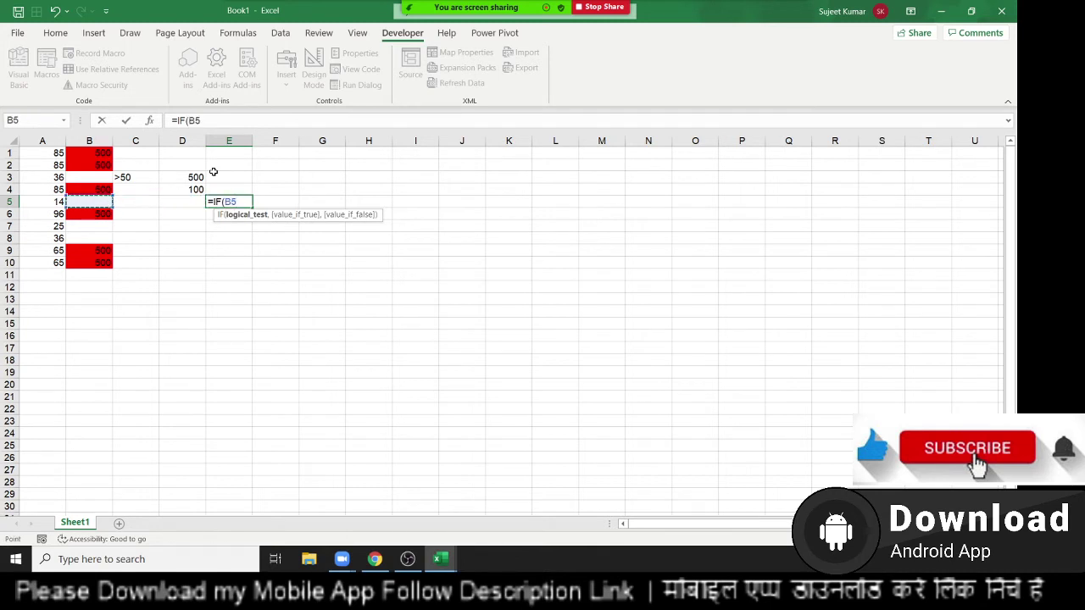
{"action": "type", "text": ","}
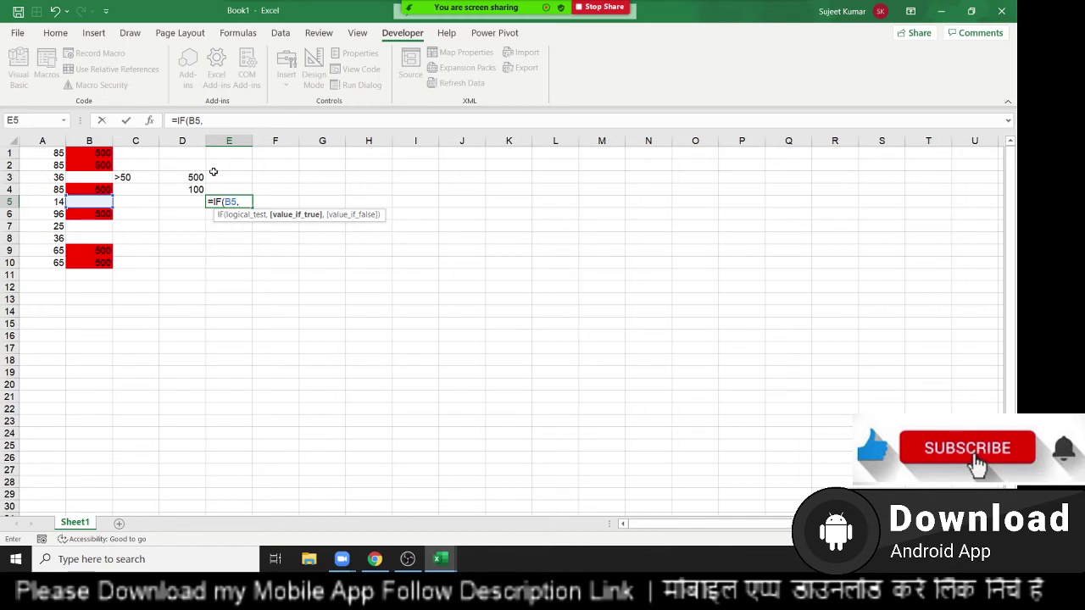
{"action": "key", "text": "Escape"}
{"action": "key", "text": "alt+Tab"}
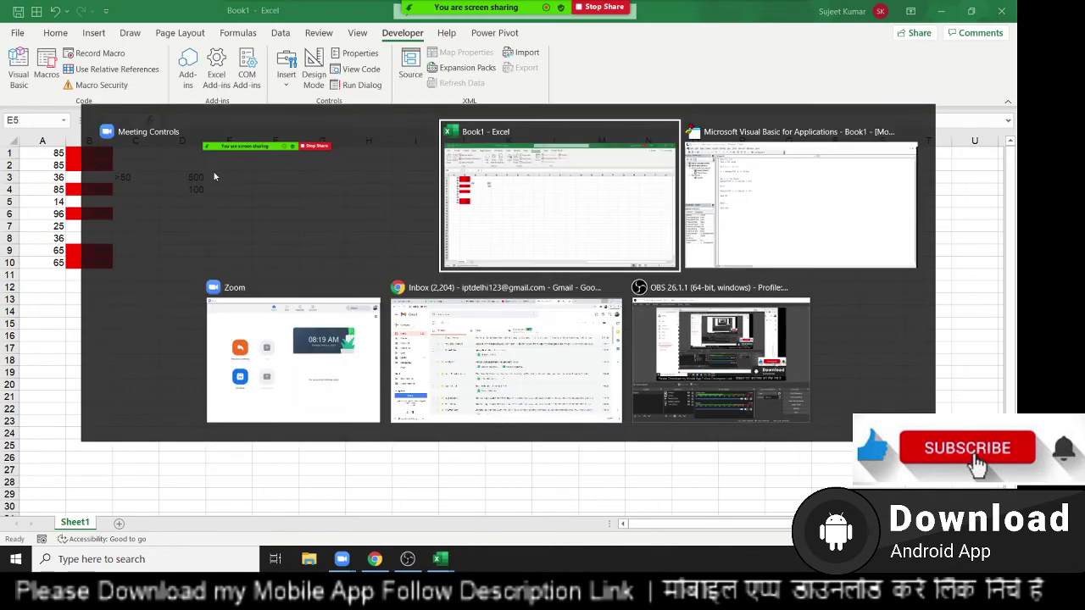
{"action": "key", "text": "alt+Tab"}
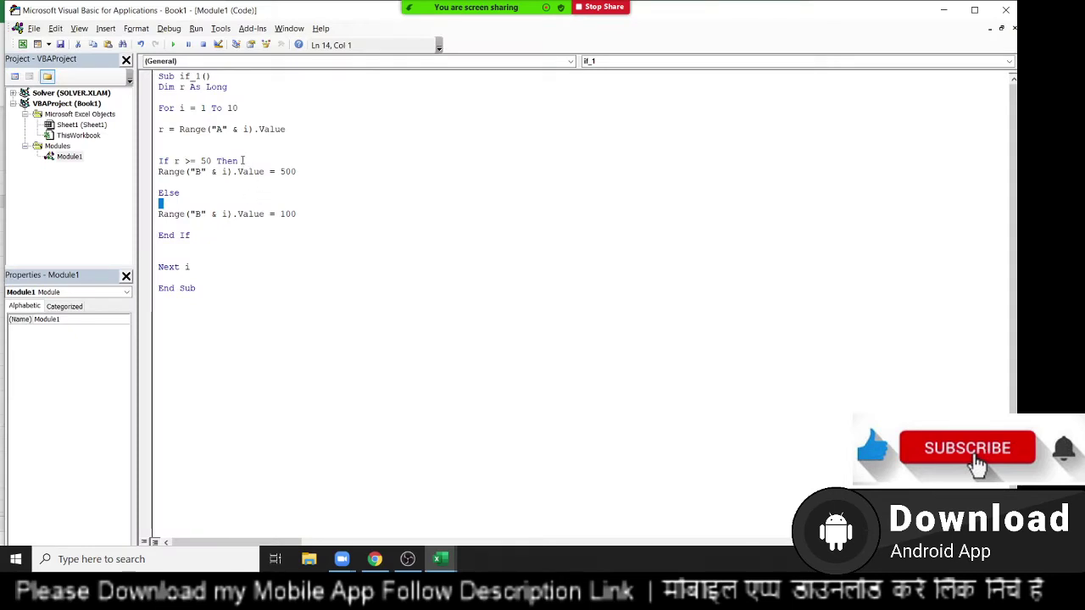
{"action": "left_click_drag", "start_coordinate": [243, 161], "coordinate": [158, 160]}
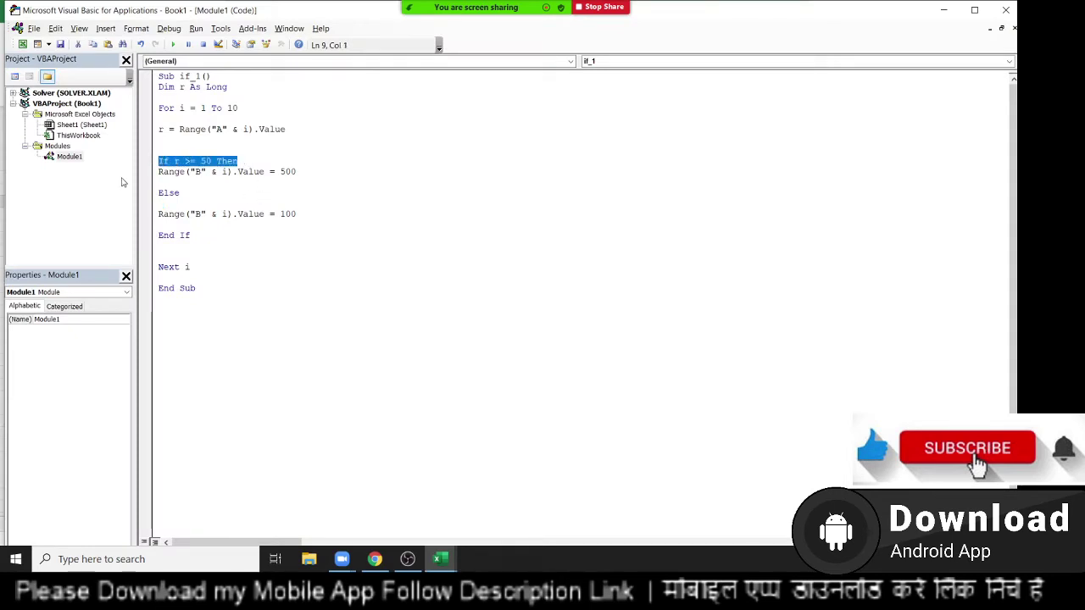
{"action": "mouse_move", "coordinate": [160, 172]}
{"action": "left_mouse_down"}
{"action": "mouse_move", "coordinate": [204, 186]}
{"action": "mouse_move", "coordinate": [205, 222]}
{"action": "left_mouse_up"}
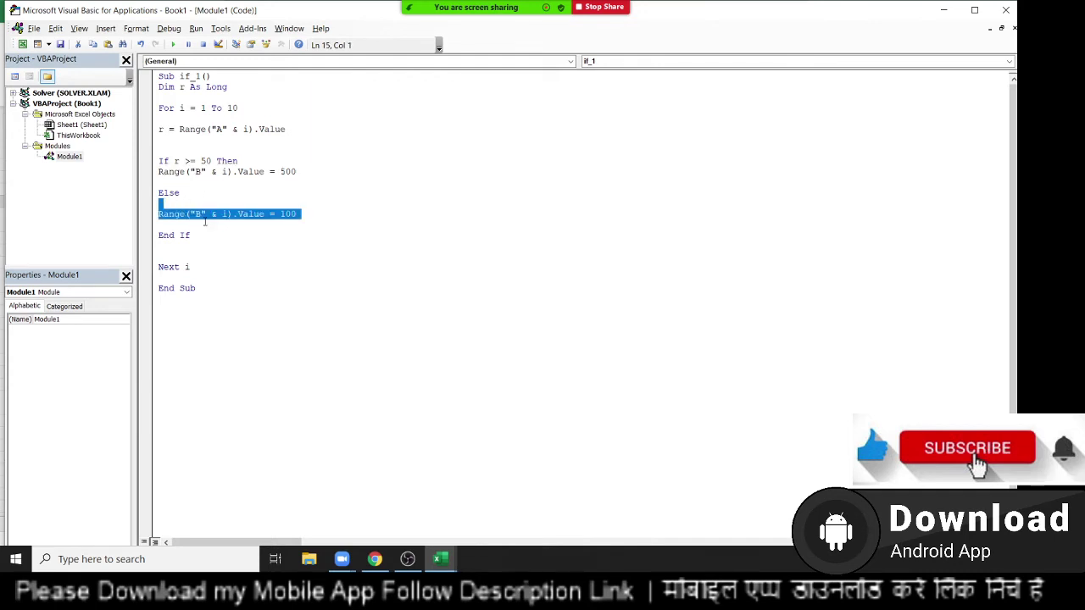
{"action": "left_click", "coordinate": [177, 181]}
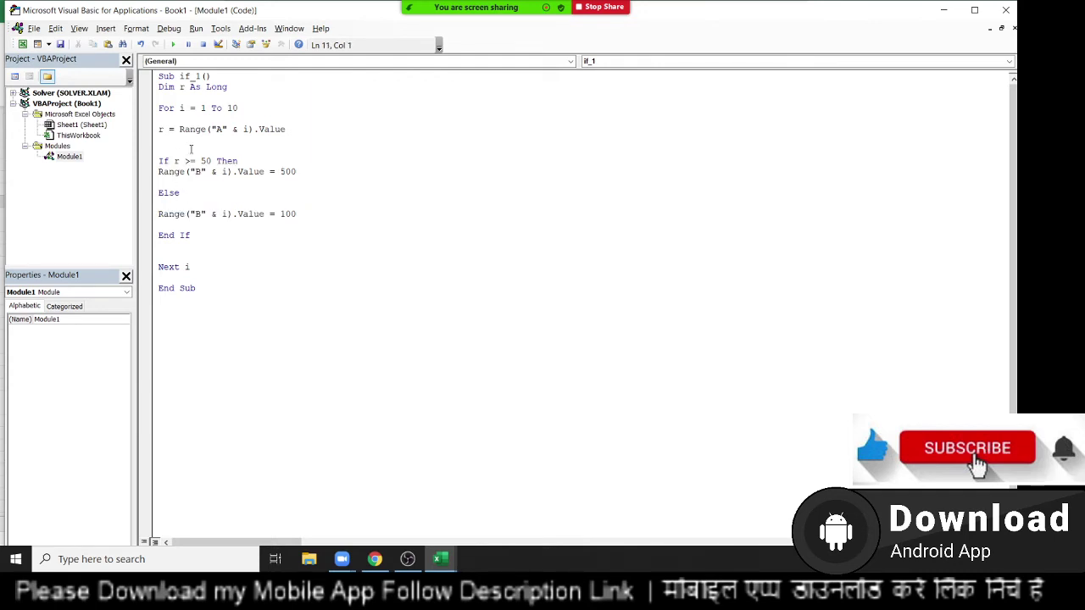
{"action": "key", "text": "shift+Down"}
{"action": "key", "text": "shift+Down"}
{"action": "key", "text": "Down"}
{"action": "key", "text": "Down"}
{"action": "key", "text": "shift+Down"}
{"action": "key", "text": "shift+Down"}
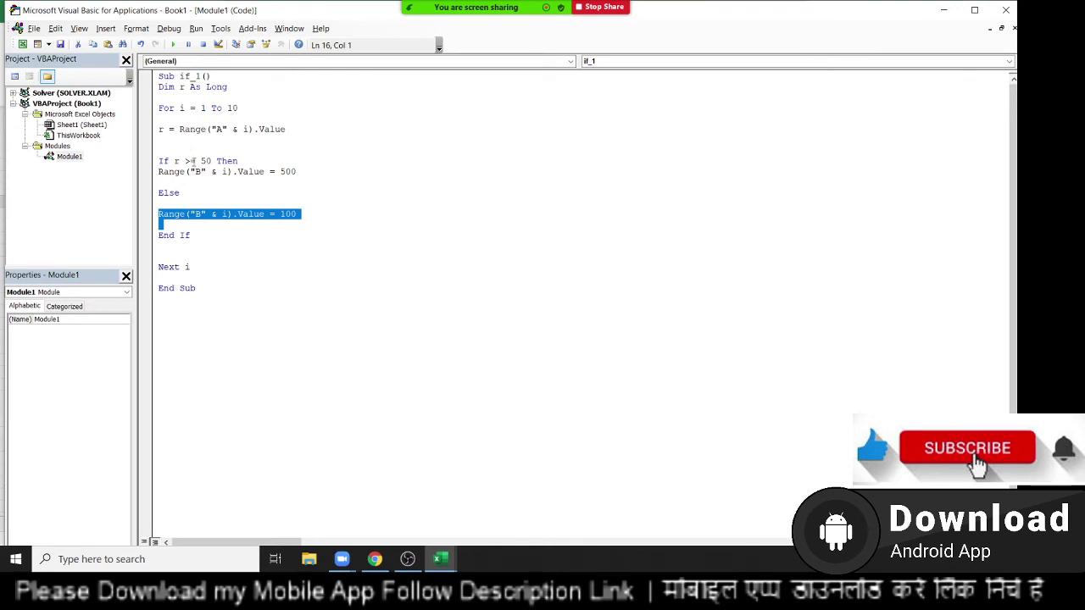
{"action": "left_click", "coordinate": [240, 280]}
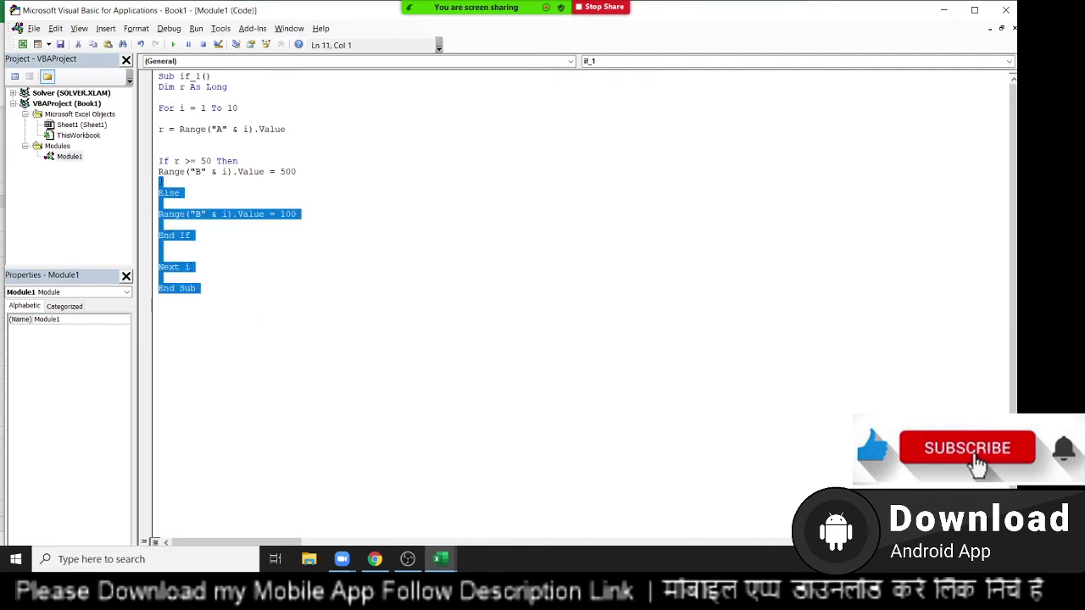
{"action": "left_click_drag", "start_coordinate": [233, 300], "coordinate": [187, 119]}
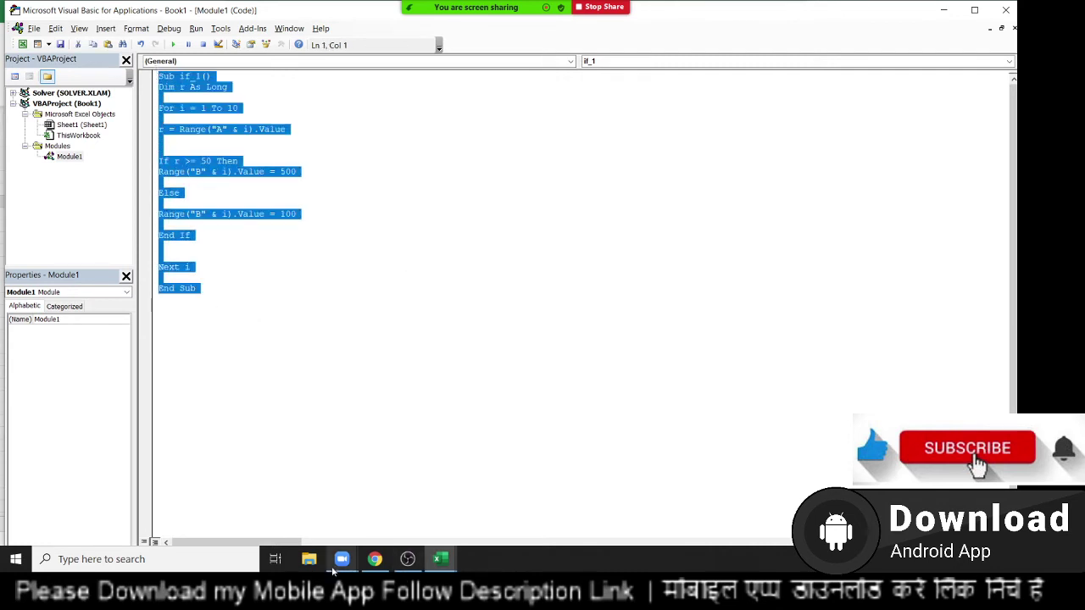
Open Google in a new Chrome tab and search for 'excel vba functions list'
{"action": "left_click", "coordinate": [386, 562]}
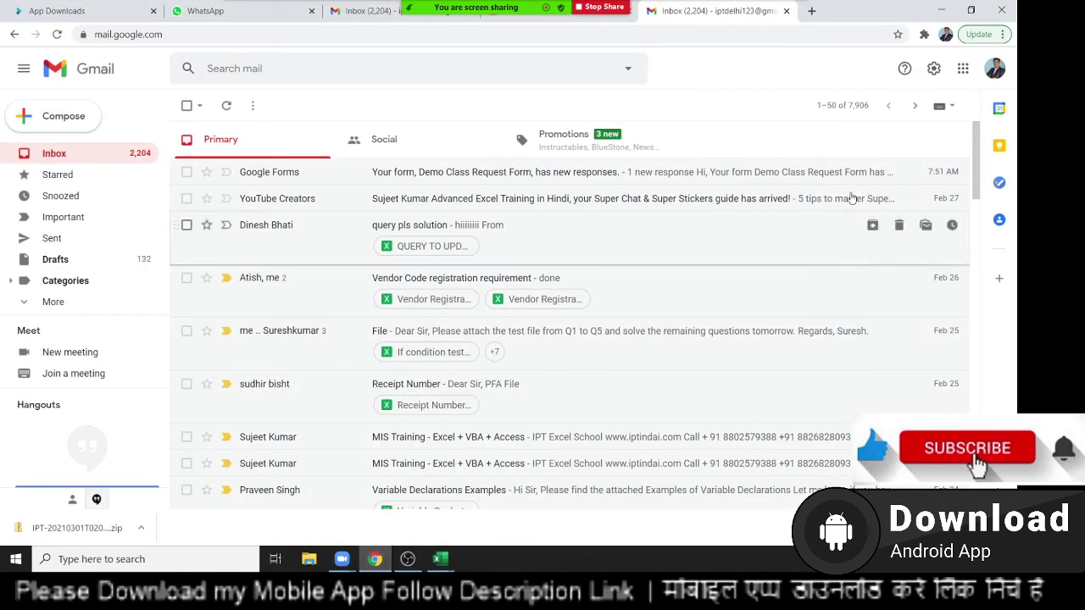
{"action": "left_click", "coordinate": [814, 13]}
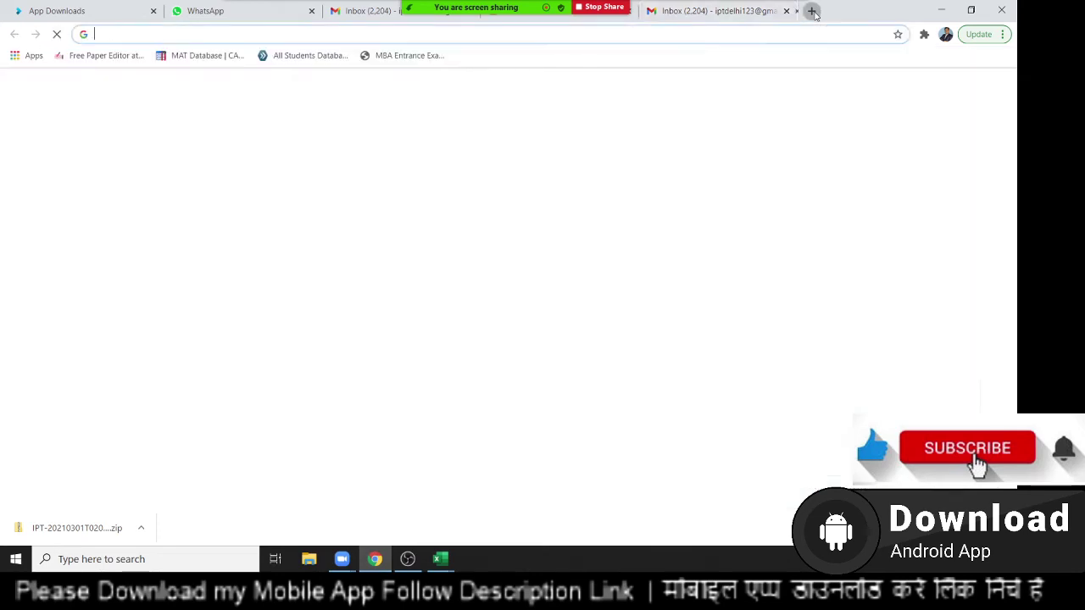
{"action": "type", "text": "google.com"}
{"action": "key", "text": "Return"}
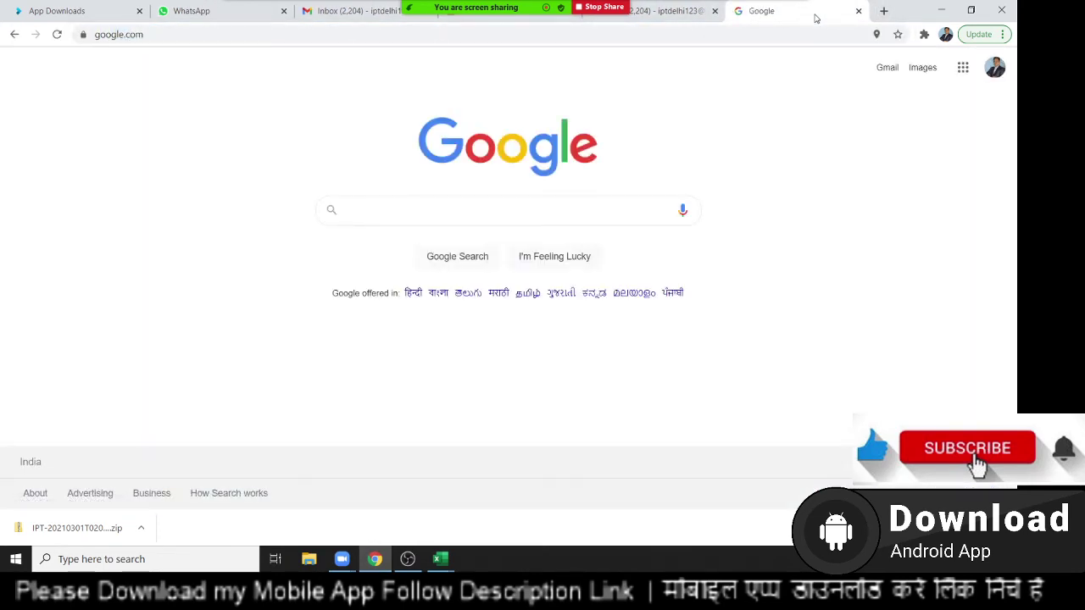
{"action": "type", "text": "ex"}
{"action": "key", "text": "BackSpace"}
{"action": "key", "text": "BackSpace"}
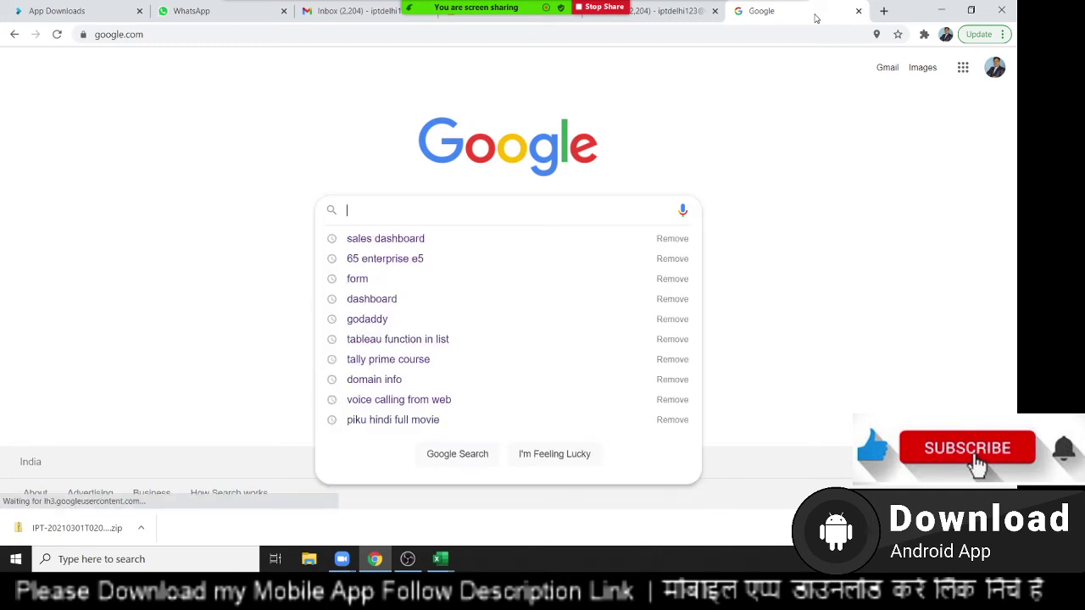
{"action": "type", "text": "excel "}
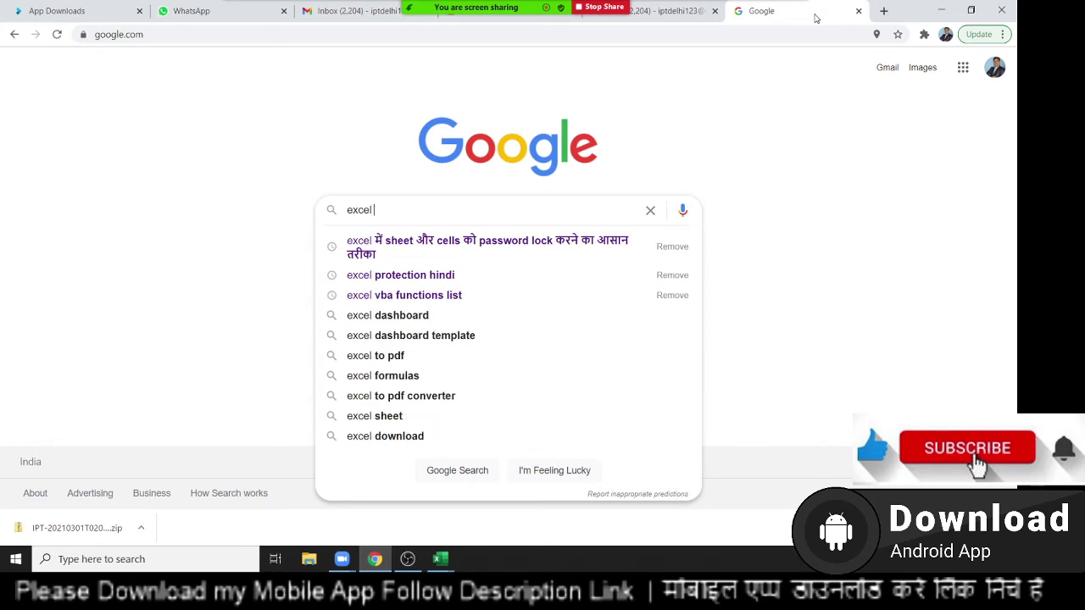
{"action": "type", "text": "vba"}
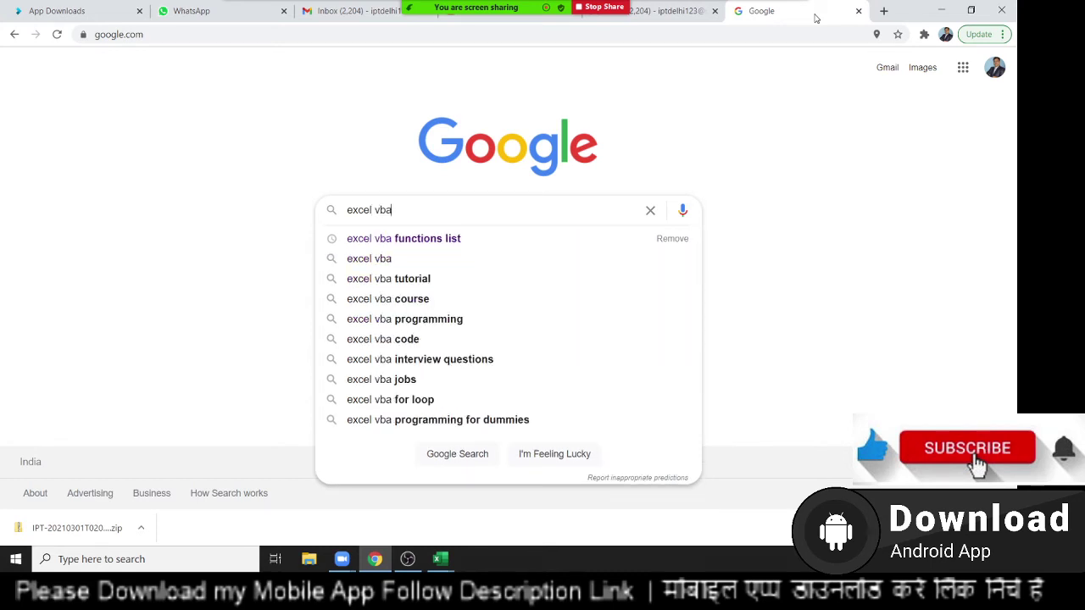
{"action": "key", "text": "Down"}
{"action": "key", "text": "Return"}
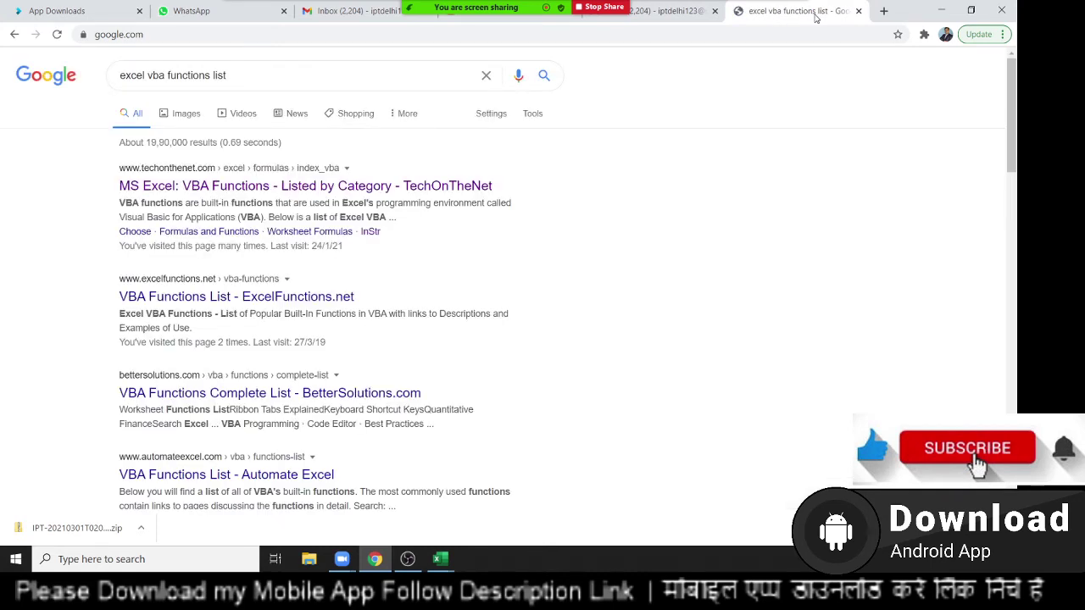
Open TechOnTheNet's 'VBA Functions - Listed by Category' page and scroll to Logical Functions
{"action": "left_click", "coordinate": [204, 192]}
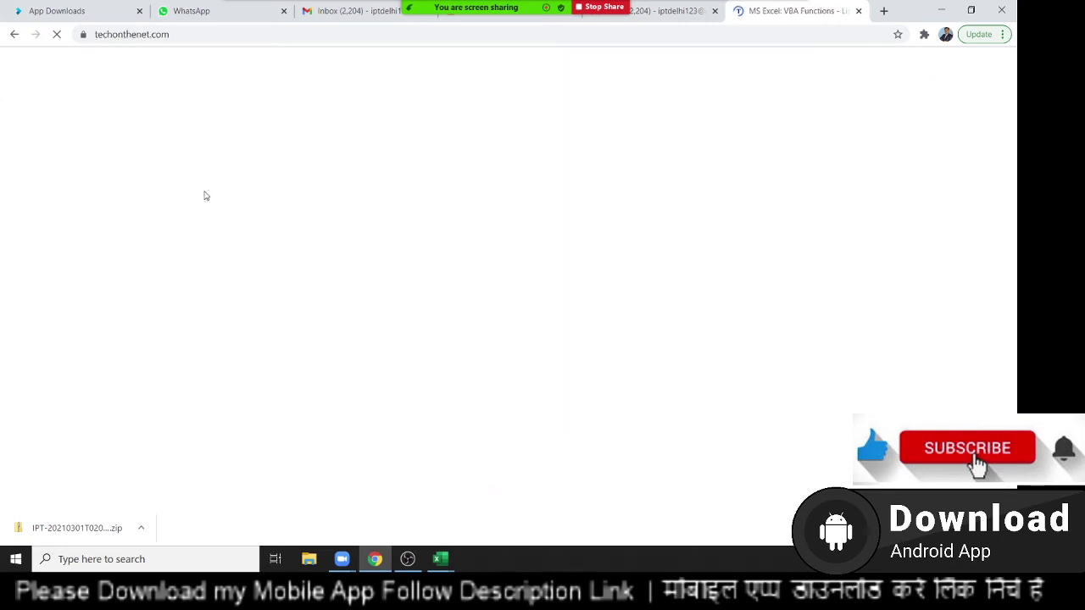
{"action": "scroll", "coordinate": [238, 354], "scroll_direction": "down", "scroll_amount": 3}
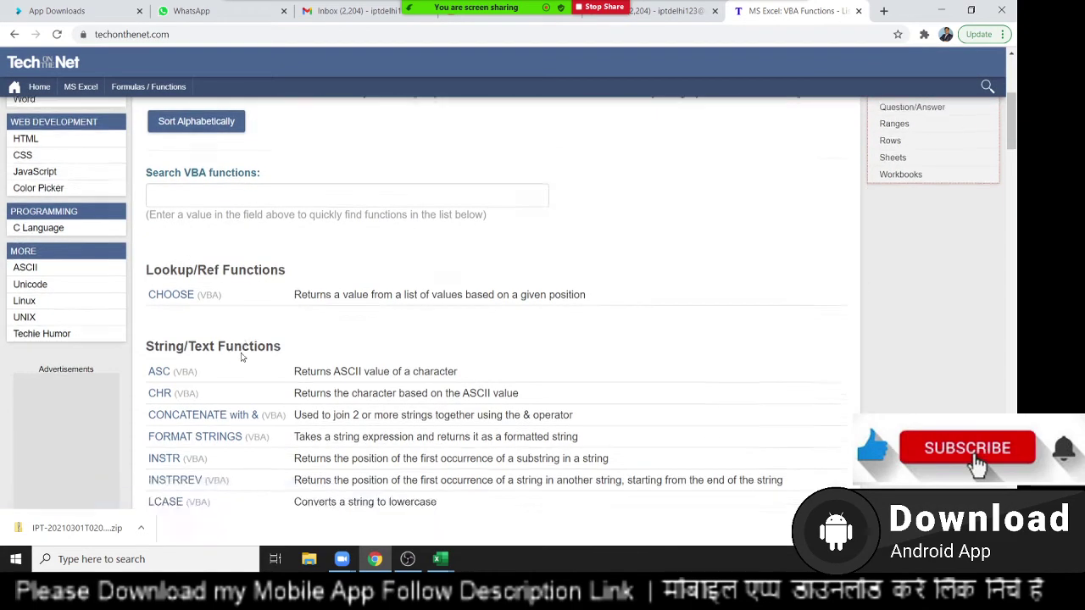
{"action": "scroll", "coordinate": [240, 354], "scroll_direction": "down", "scroll_amount": 2}
{"action": "scroll", "coordinate": [241, 354], "scroll_direction": "down", "scroll_amount": 2}
{"action": "scroll", "coordinate": [241, 355], "scroll_direction": "down", "scroll_amount": 3}
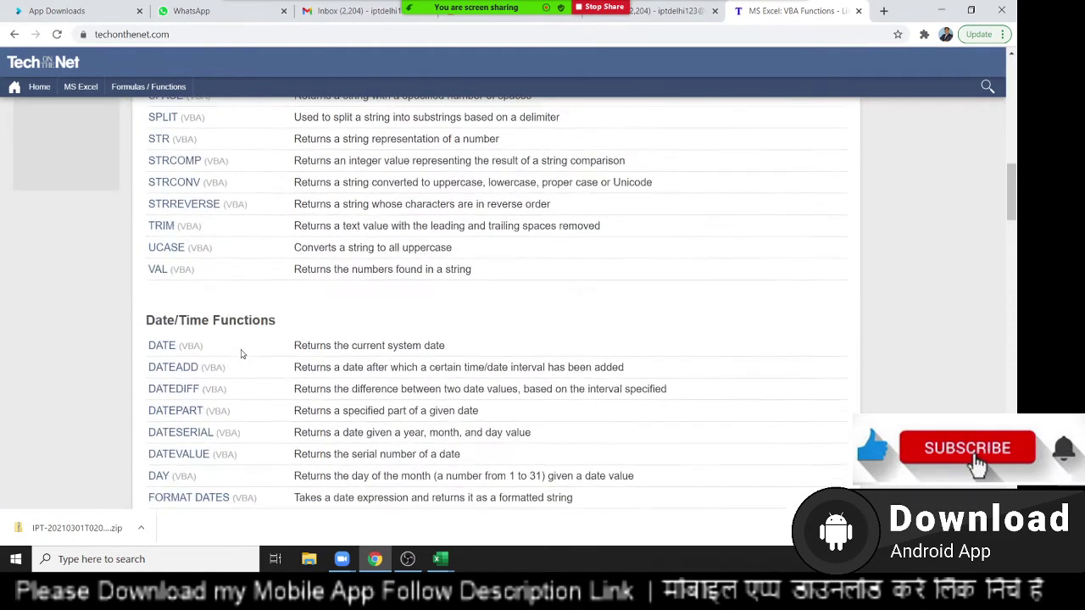
{"action": "scroll", "coordinate": [241, 354], "scroll_direction": "up", "scroll_amount": 4}
{"action": "scroll", "coordinate": [241, 354], "scroll_direction": "up", "scroll_amount": 6}
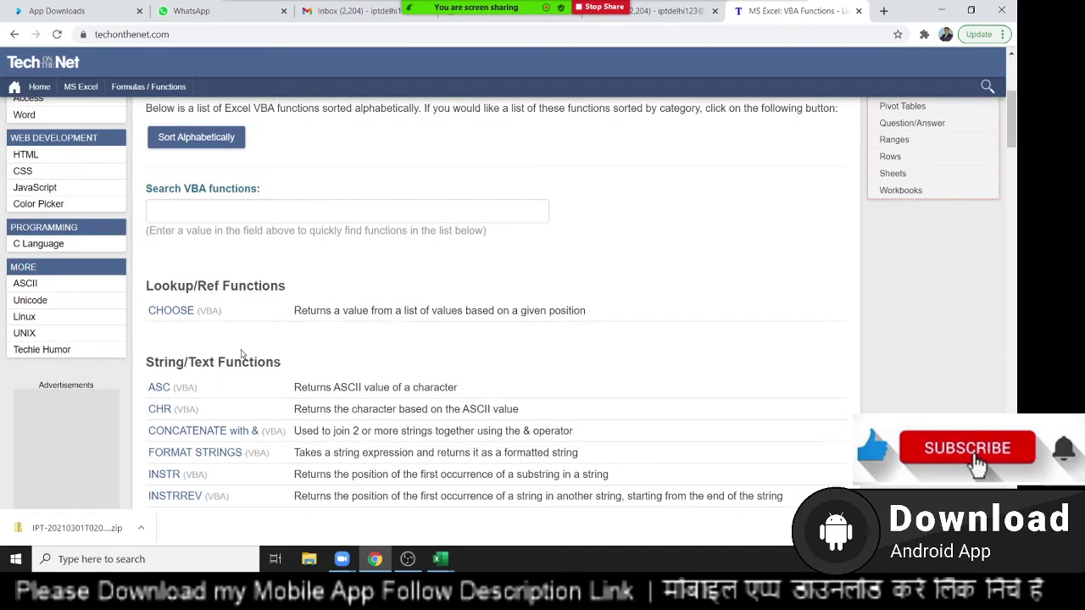
{"action": "scroll", "coordinate": [241, 354], "scroll_direction": "down", "scroll_amount": 6}
{"action": "scroll", "coordinate": [241, 354], "scroll_direction": "down", "scroll_amount": 3}
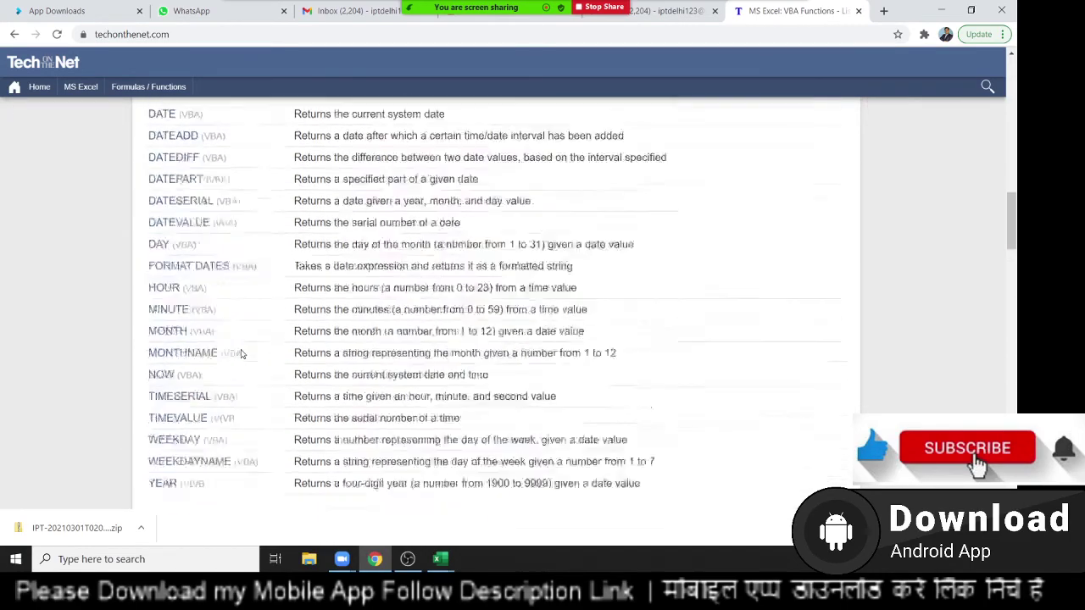
{"action": "scroll", "coordinate": [241, 355], "scroll_direction": "down", "scroll_amount": 4}
{"action": "scroll", "coordinate": [240, 354], "scroll_direction": "down", "scroll_amount": 5}
{"action": "scroll", "coordinate": [240, 354], "scroll_direction": "down", "scroll_amount": 2}
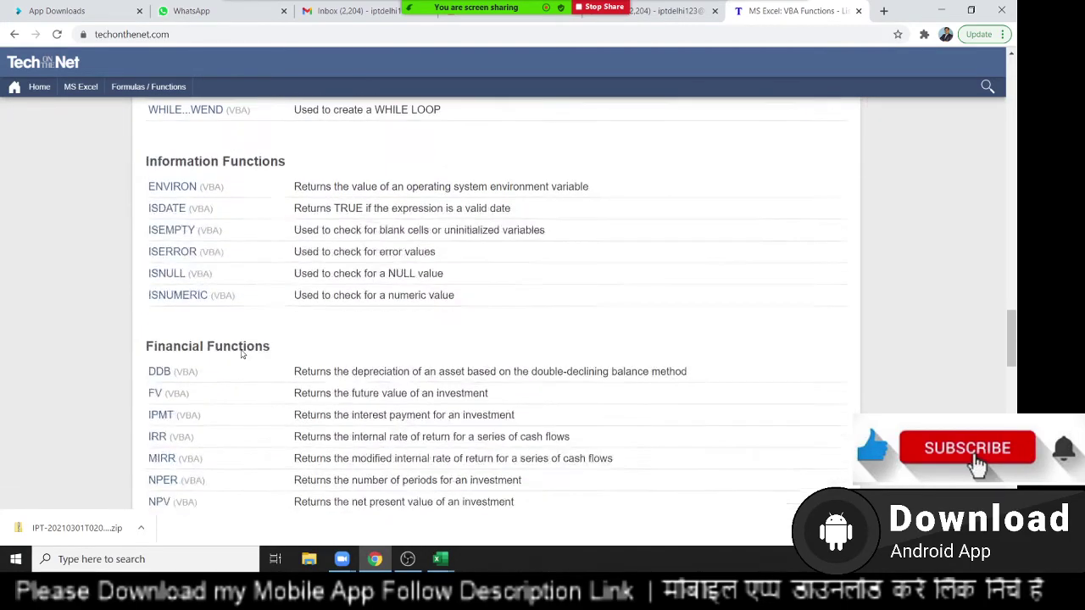
{"action": "scroll", "coordinate": [241, 354], "scroll_direction": "up", "scroll_amount": 2}
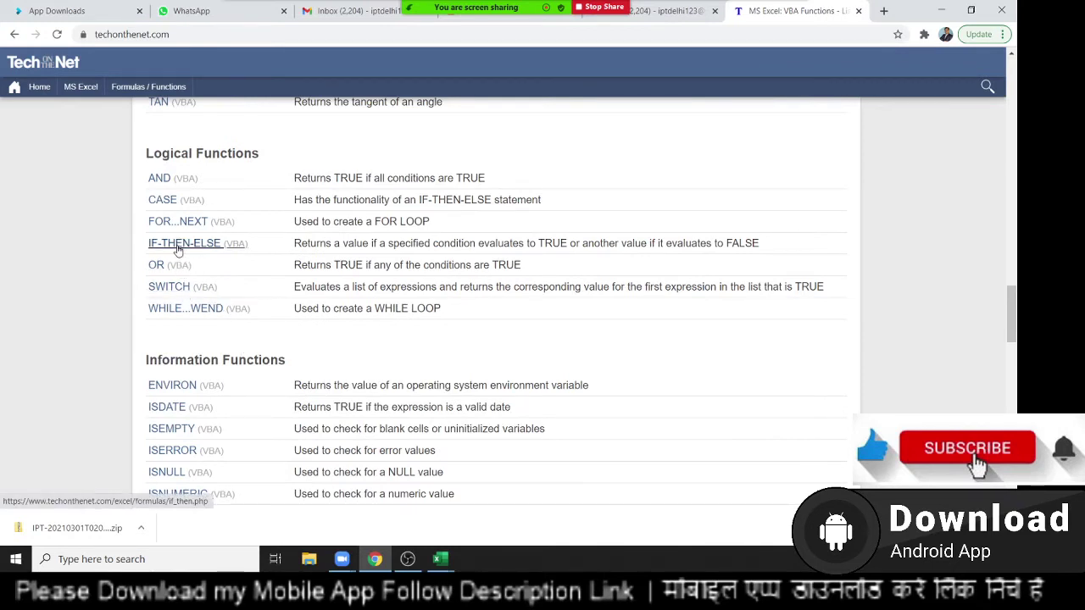
Open the IF-THEN-ELSE tutorial and highlight the If, ElseIf and Else parts of its syntax
{"action": "left_click", "coordinate": [178, 245]}
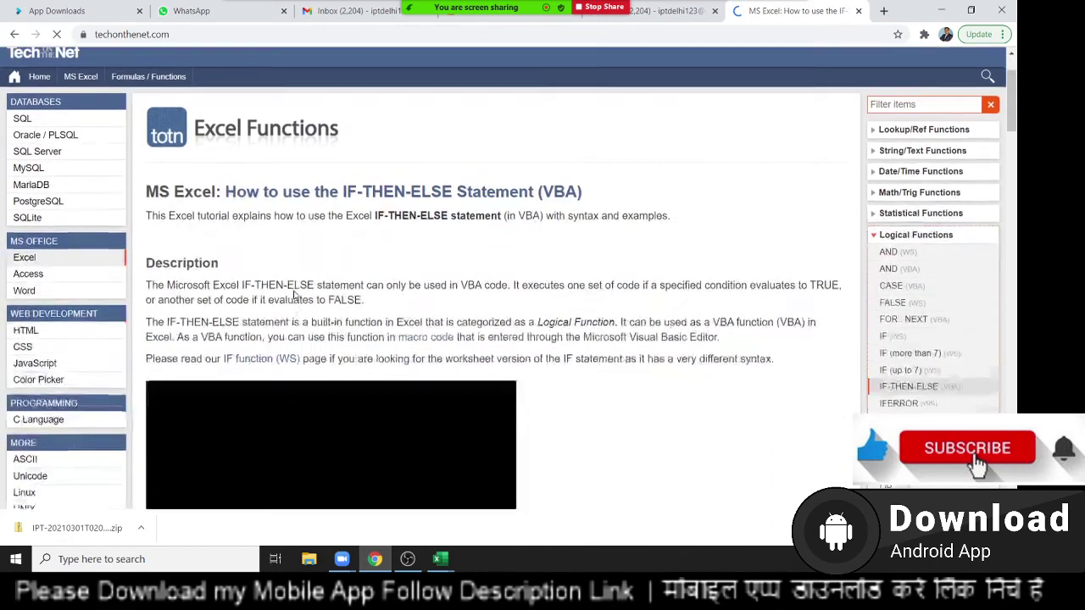
{"action": "scroll", "coordinate": [294, 294], "scroll_direction": "down", "scroll_amount": 2}
{"action": "scroll", "coordinate": [294, 294], "scroll_direction": "down", "scroll_amount": 2}
{"action": "scroll", "coordinate": [294, 294], "scroll_direction": "down", "scroll_amount": 2}
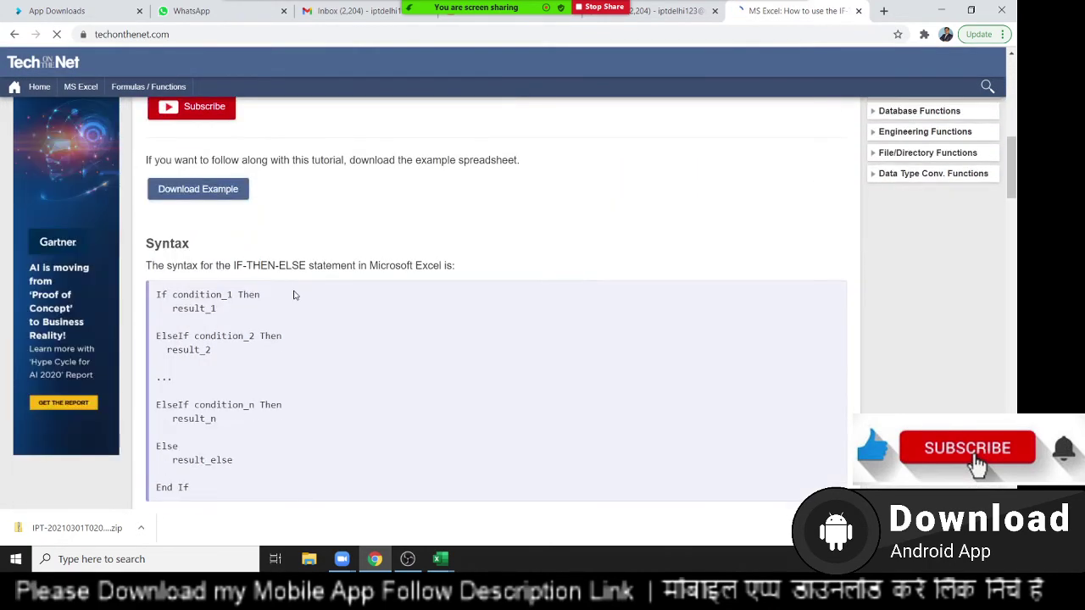
{"action": "scroll", "coordinate": [326, 329], "scroll_direction": "down", "scroll_amount": 1}
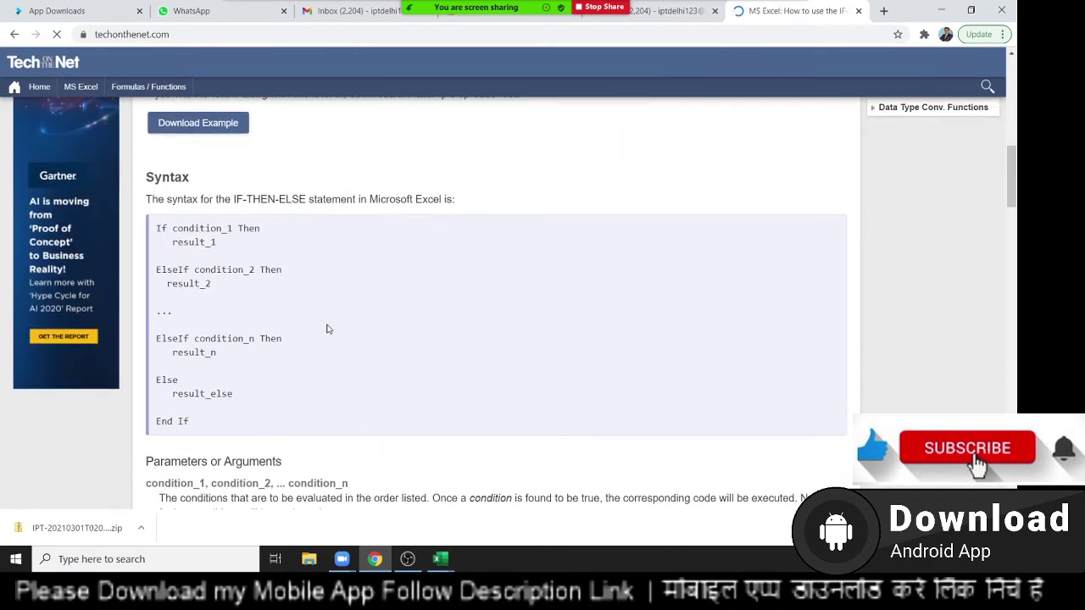
{"action": "double_click", "coordinate": [163, 228]}
{"action": "left_click_drag", "start_coordinate": [174, 228], "coordinate": [229, 225]}
{"action": "left_click_drag", "start_coordinate": [173, 269], "coordinate": [228, 270]}
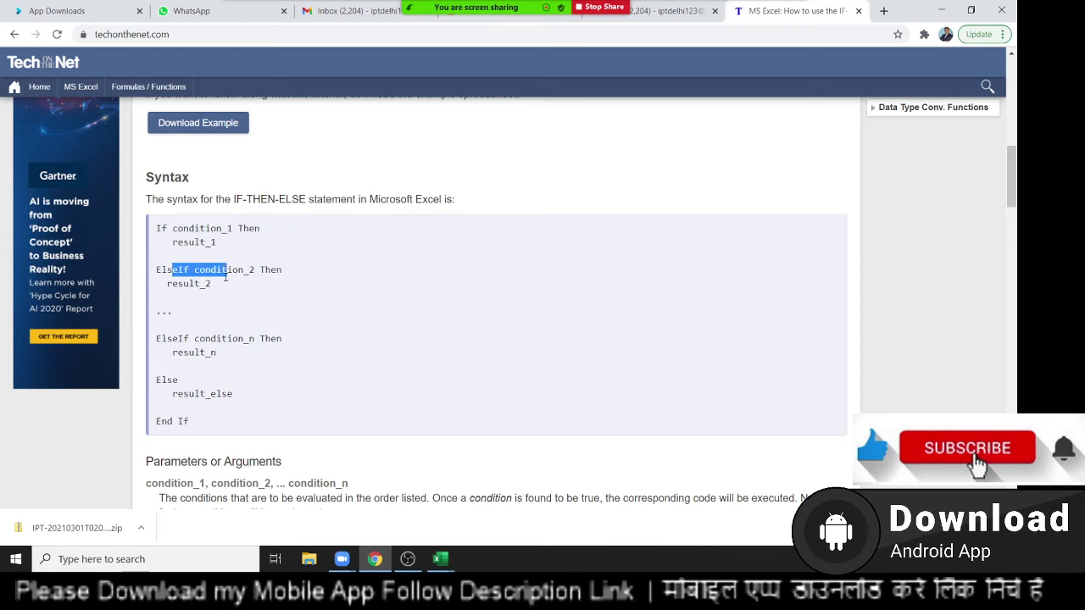
{"action": "left_click", "coordinate": [211, 248]}
{"action": "scroll", "coordinate": [209, 299], "scroll_direction": "down", "scroll_amount": 3}
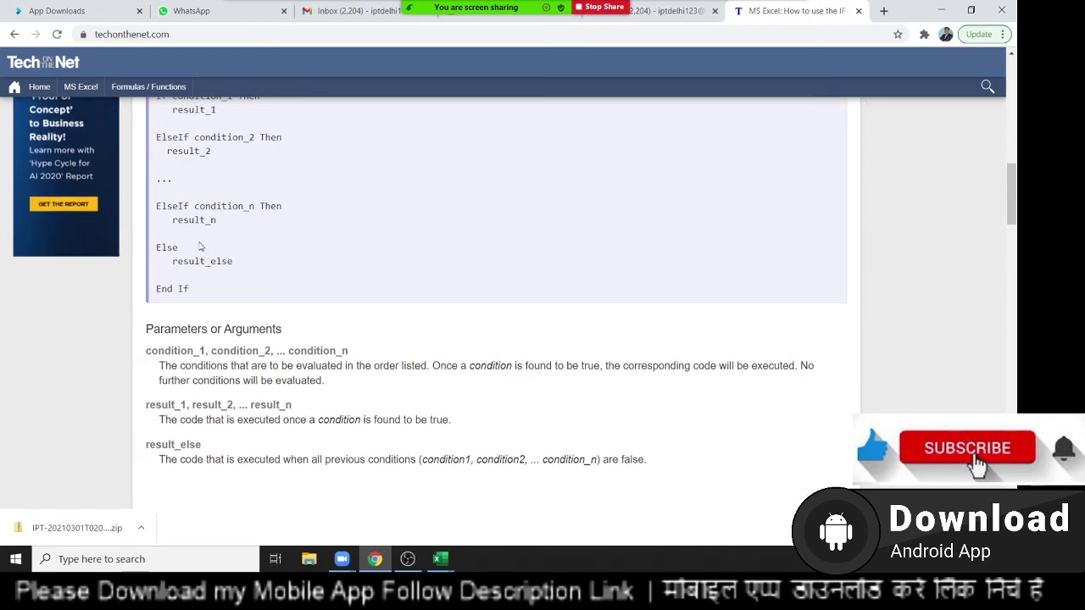
{"action": "mouse_move", "coordinate": [194, 251]}
{"action": "left_mouse_down"}
{"action": "mouse_move", "coordinate": [150, 259]}
{"action": "mouse_move", "coordinate": [227, 263]}
{"action": "mouse_move", "coordinate": [158, 277]}
{"action": "mouse_move", "coordinate": [154, 88]}
{"action": "mouse_move", "coordinate": [295, 284]}
{"action": "left_mouse_up"}
{"action": "left_click", "coordinate": [295, 284]}
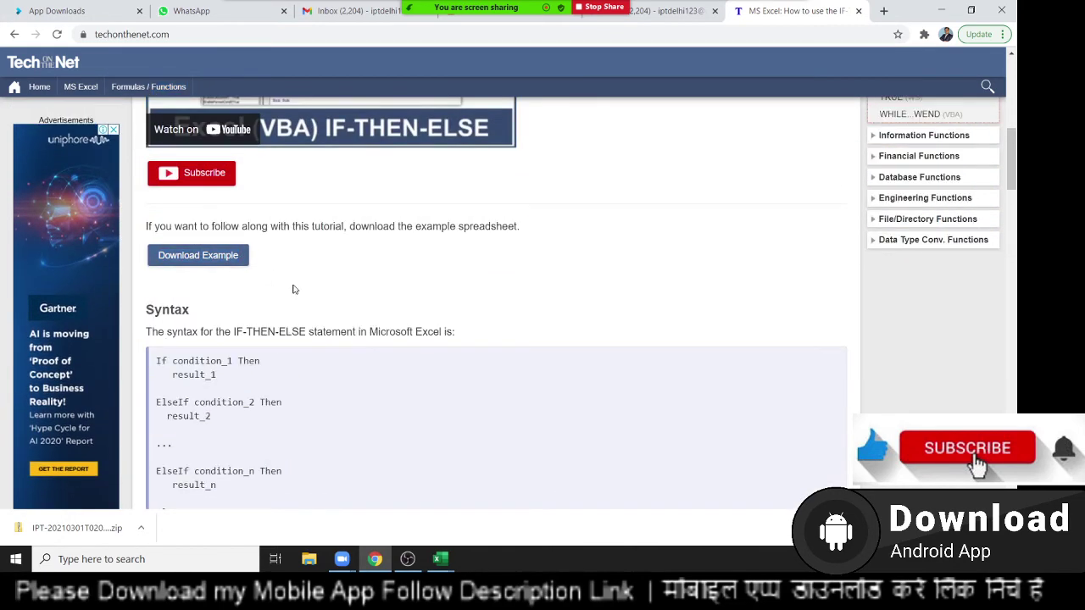
Highlight LRegion, the LRegionName assignment and the ElseIf blocks in the region-code example
{"action": "scroll", "coordinate": [295, 284], "scroll_direction": "down", "scroll_amount": 3}
{"action": "scroll", "coordinate": [294, 290], "scroll_direction": "down", "scroll_amount": 3}
{"action": "scroll", "coordinate": [294, 291], "scroll_direction": "down", "scroll_amount": 3}
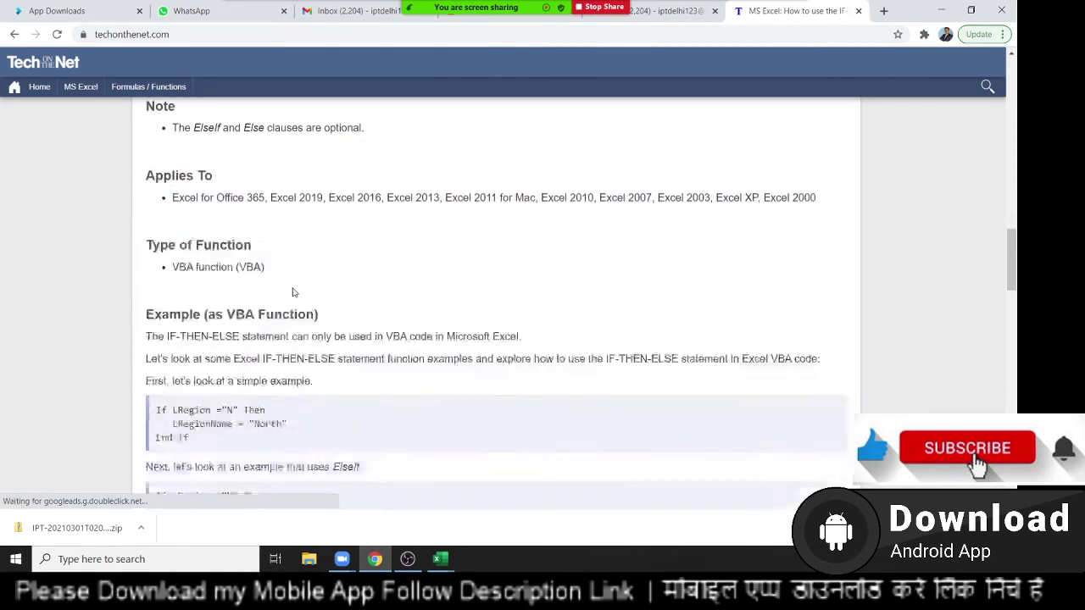
{"action": "scroll", "coordinate": [294, 291], "scroll_direction": "down", "scroll_amount": 3}
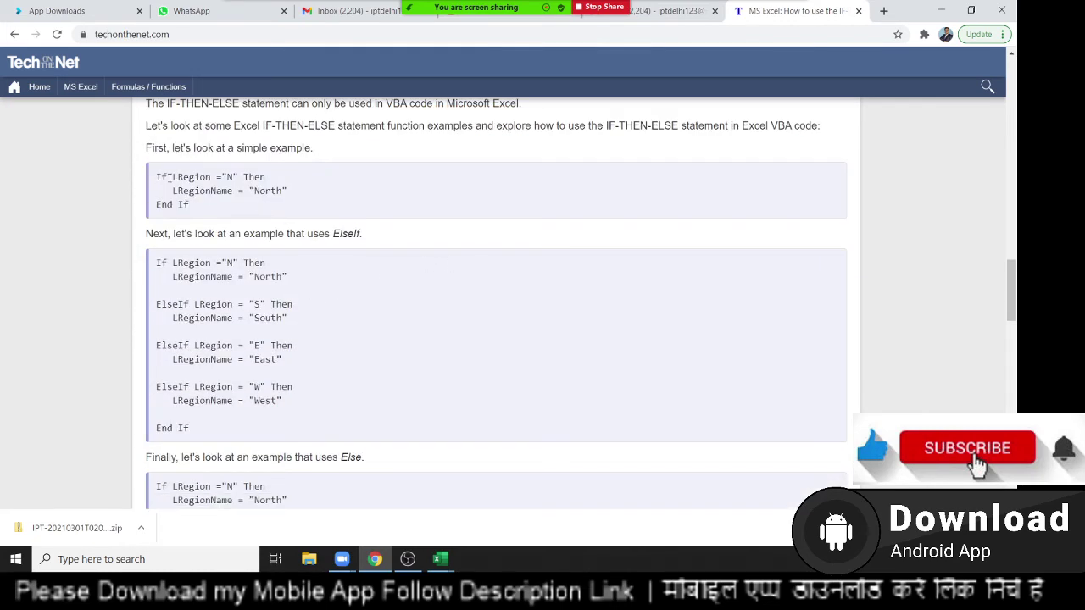
{"action": "double_click", "coordinate": [188, 178]}
{"action": "left_click", "coordinate": [183, 189]}
{"action": "left_click_drag", "start_coordinate": [182, 190], "coordinate": [268, 190]}
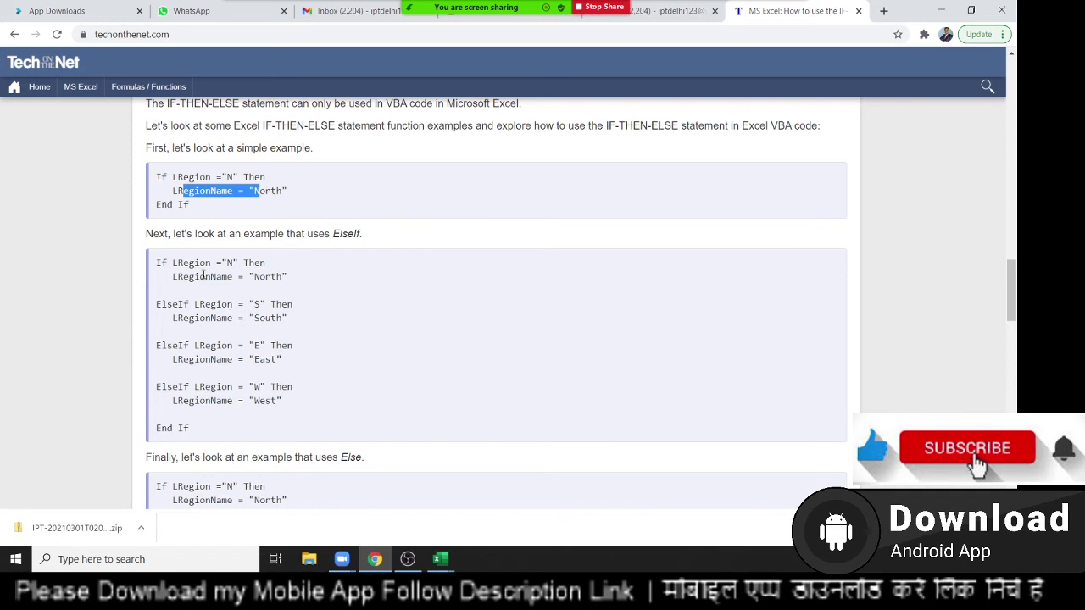
{"action": "scroll", "coordinate": [199, 270], "scroll_direction": "down", "scroll_amount": 1}
{"action": "left_click_drag", "start_coordinate": [200, 196], "coordinate": [238, 200]}
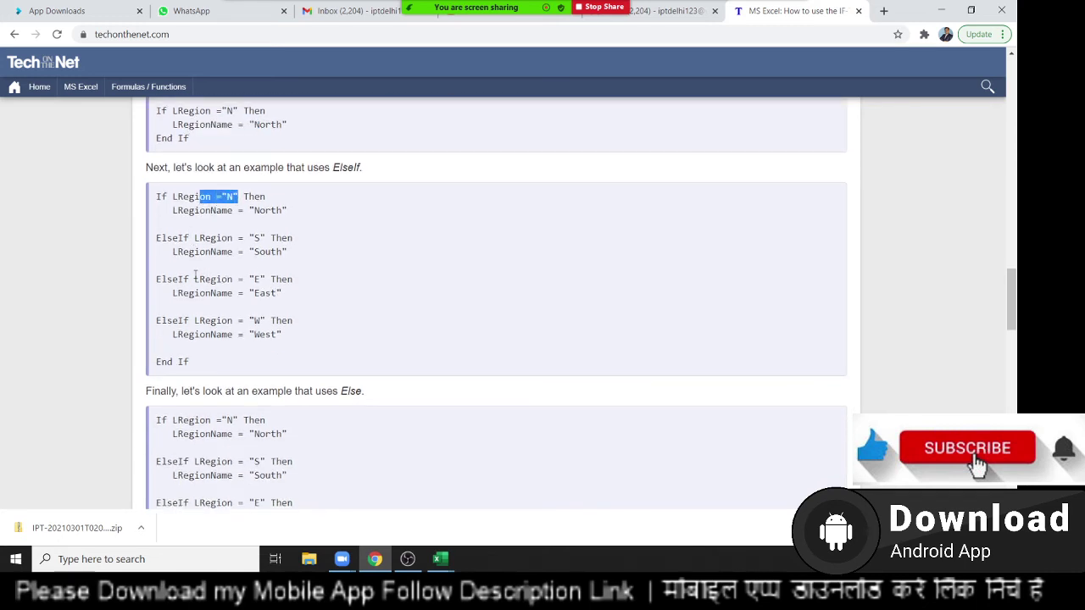
{"action": "double_click", "coordinate": [180, 197]}
{"action": "double_click", "coordinate": [171, 238]}
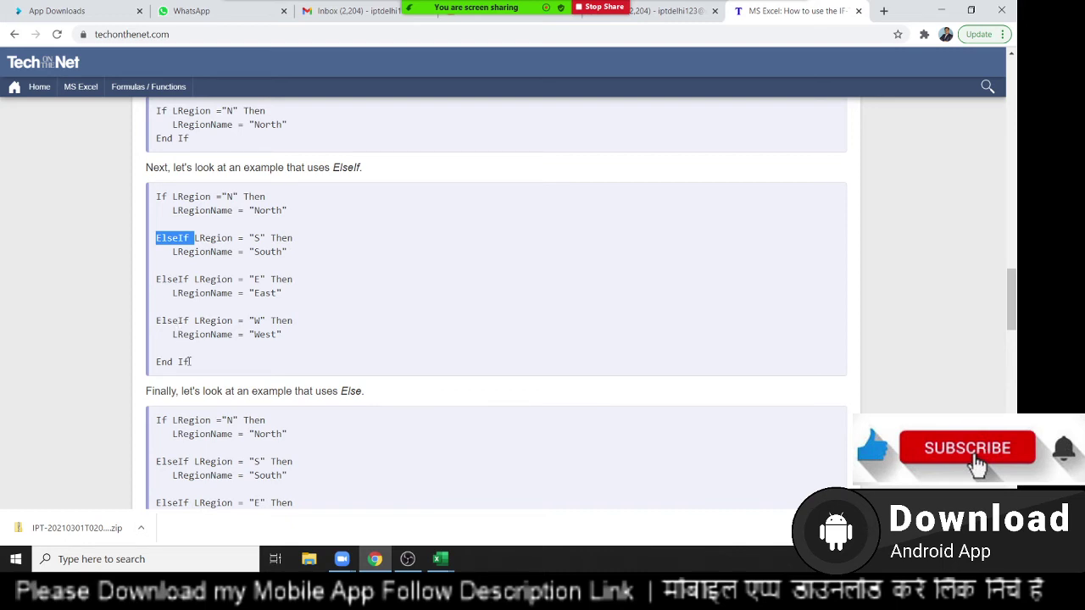
{"action": "left_click_drag", "start_coordinate": [190, 363], "coordinate": [169, 234]}
Scroll through the remaining examples down to the video examples and back
{"action": "scroll", "coordinate": [203, 288], "scroll_direction": "down", "scroll_amount": 3}
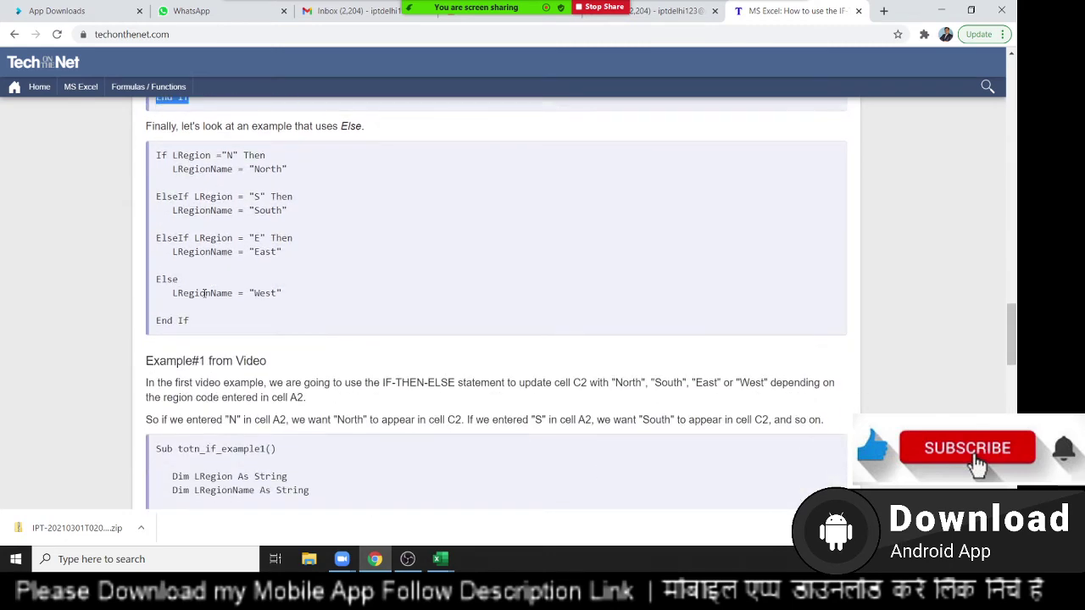
{"action": "scroll", "coordinate": [207, 311], "scroll_direction": "down", "scroll_amount": 1}
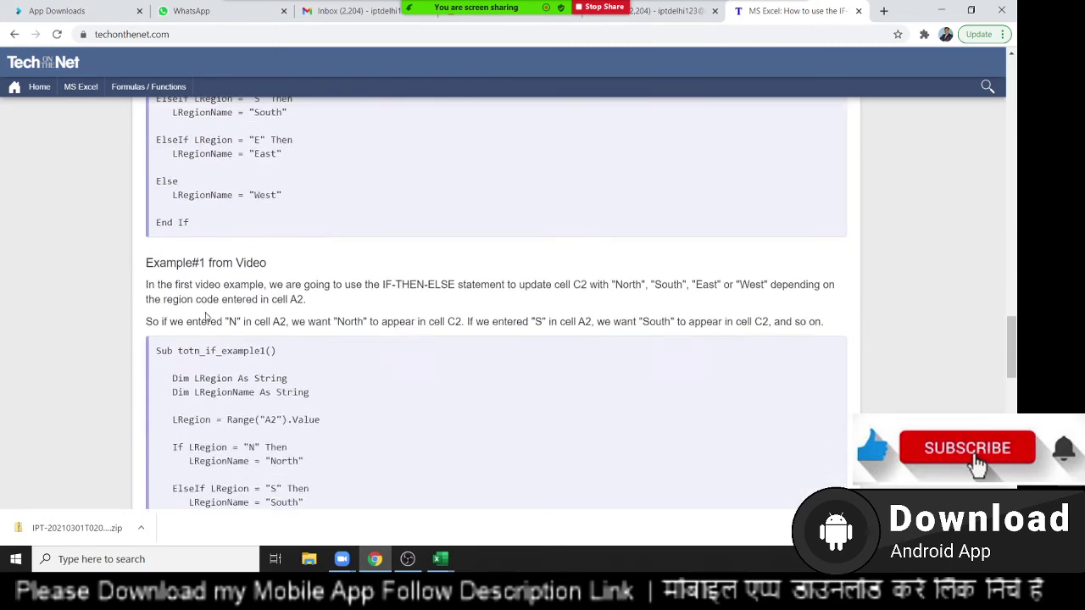
{"action": "scroll", "coordinate": [206, 314], "scroll_direction": "down", "scroll_amount": 2}
{"action": "scroll", "coordinate": [205, 315], "scroll_direction": "down", "scroll_amount": 2}
{"action": "scroll", "coordinate": [205, 315], "scroll_direction": "down", "scroll_amount": 1}
{"action": "scroll", "coordinate": [206, 316], "scroll_direction": "down", "scroll_amount": 2}
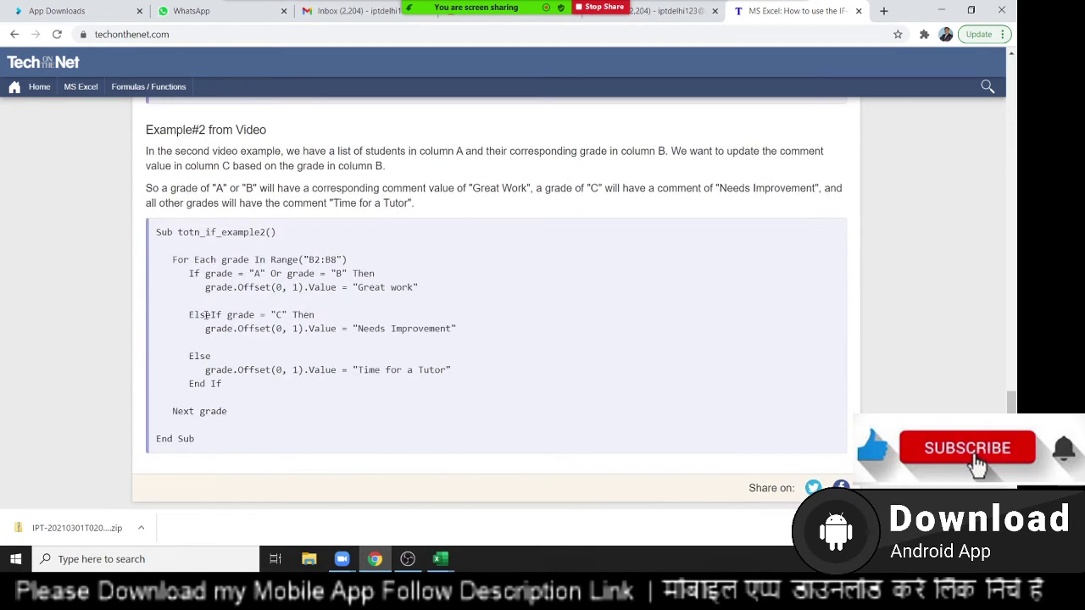
{"action": "scroll", "coordinate": [206, 315], "scroll_direction": "down", "scroll_amount": 2}
{"action": "scroll", "coordinate": [206, 315], "scroll_direction": "up", "scroll_amount": 2}
{"action": "scroll", "coordinate": [206, 316], "scroll_direction": "up", "scroll_amount": 1}
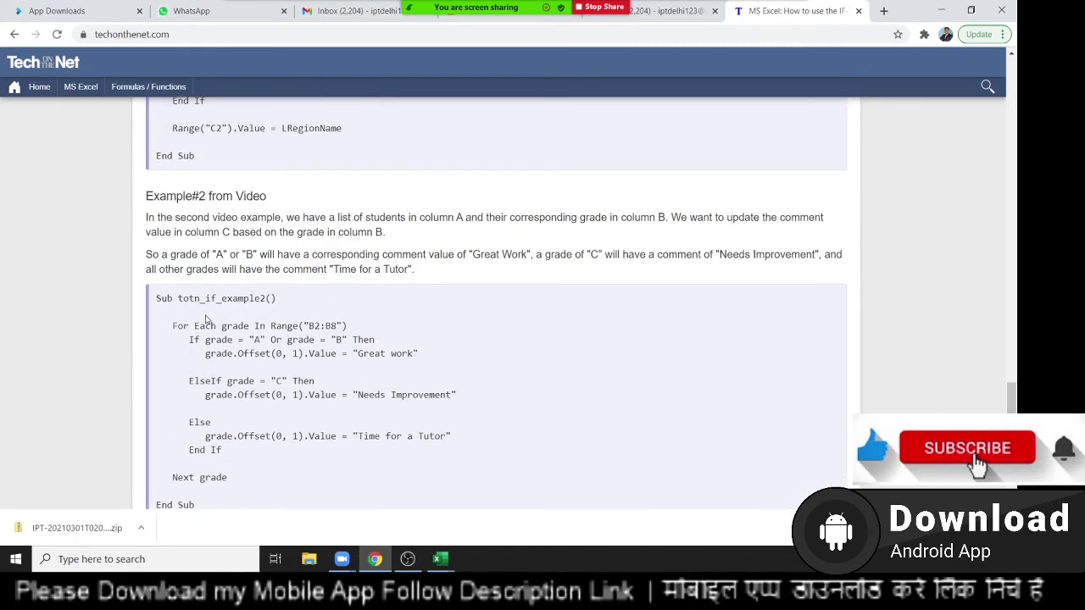
{"action": "scroll", "coordinate": [206, 321], "scroll_direction": "up", "scroll_amount": 4}
{"action": "scroll", "coordinate": [412, 194], "scroll_direction": "up", "scroll_amount": 2}
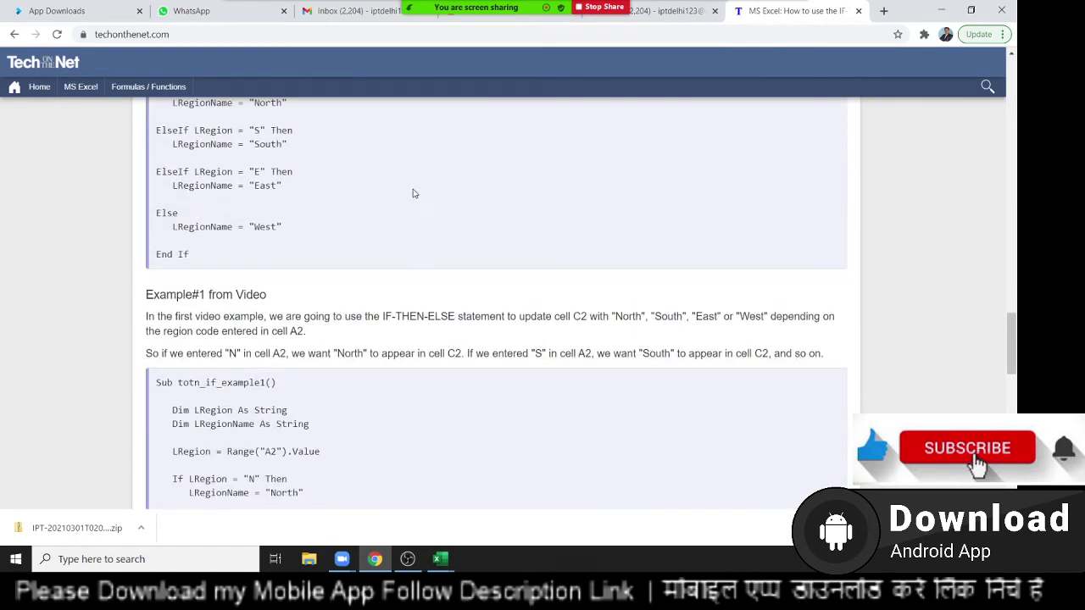
Paste the tutorial page's URL into the Zoom meeting chat and send it to Everyone
{"action": "left_click", "coordinate": [188, 38]}
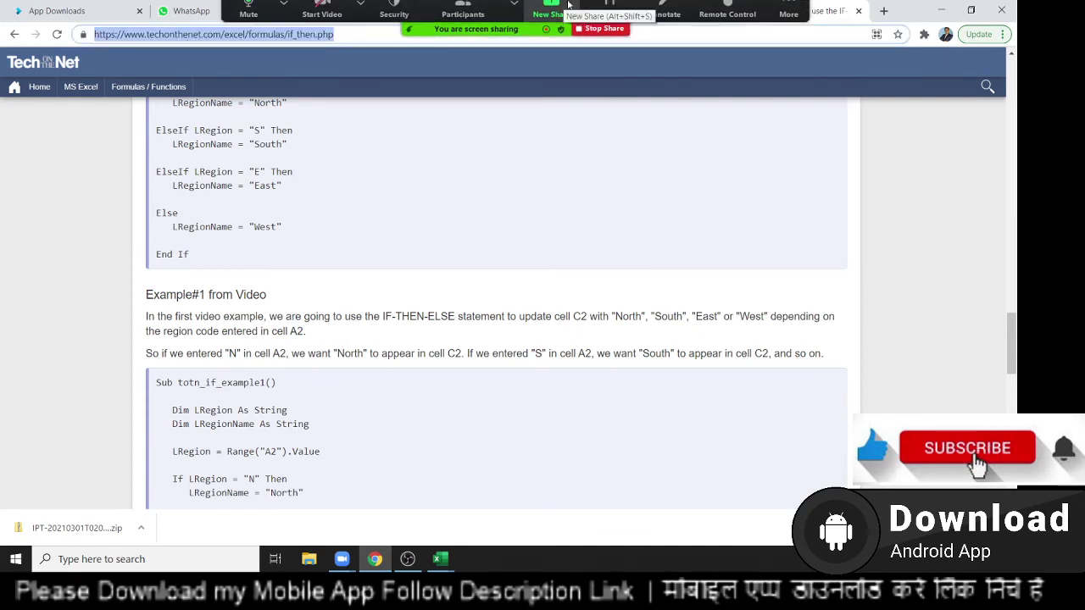
{"action": "left_click", "coordinate": [789, 16]}
{"action": "left_click", "coordinate": [825, 46]}
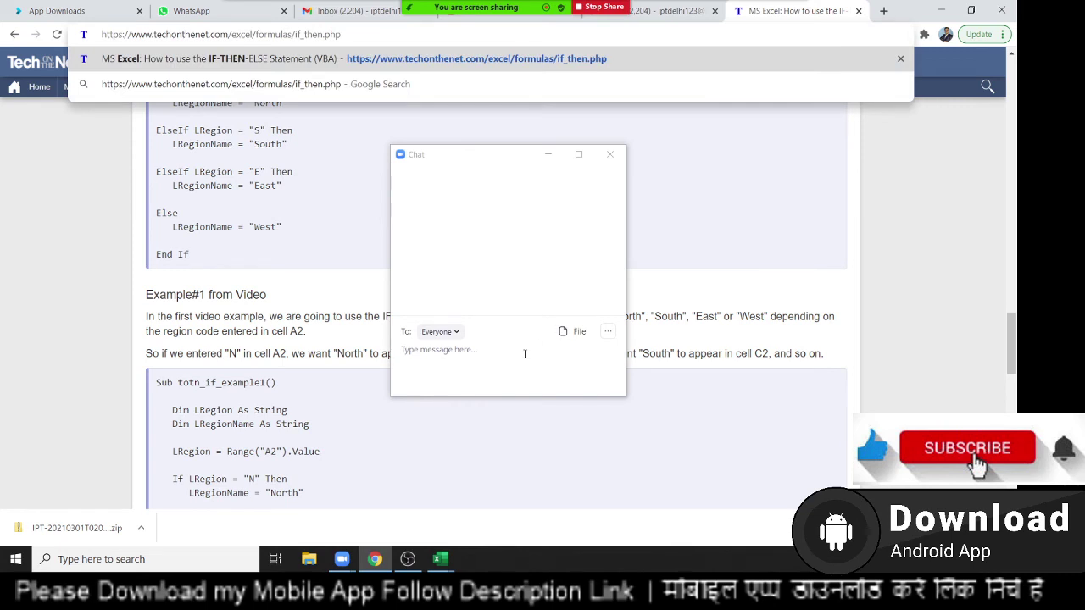
{"action": "left_click", "coordinate": [512, 363]}
{"action": "type", "text": "https://www.techonthenet.com/excel/formulas/if_then.php"}
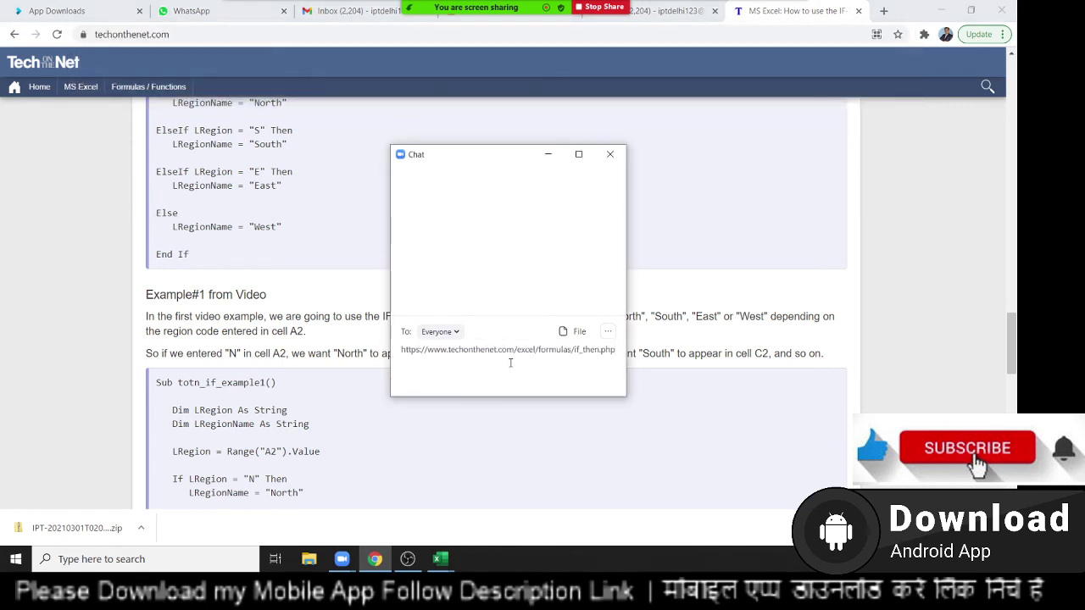
{"action": "key", "text": "Return"}
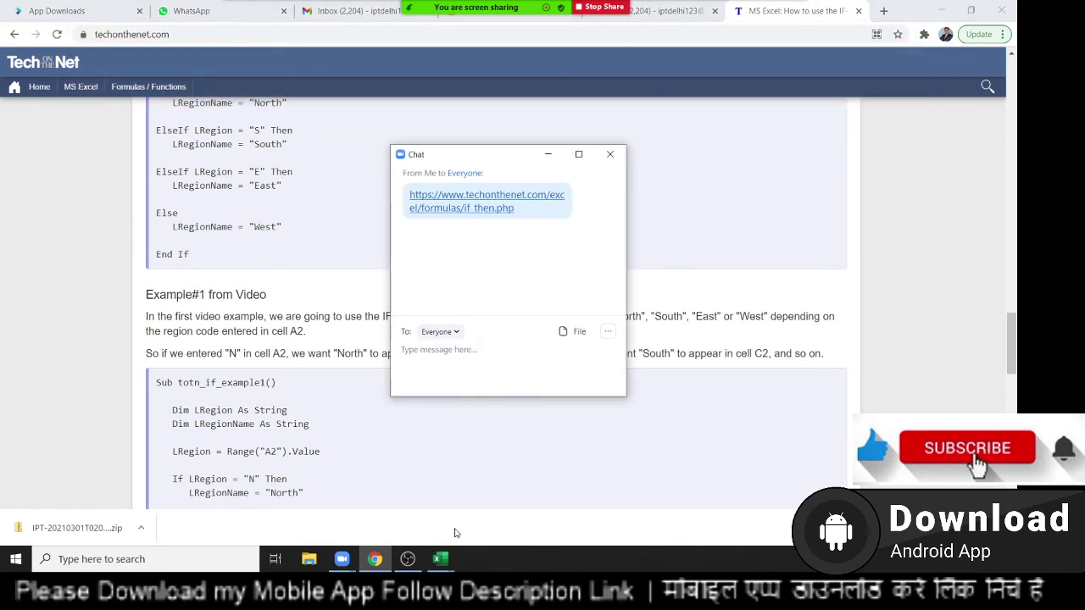
Close the Zoom chat and walk through the r >= 50 condition and Else line in if_1
{"action": "left_click", "coordinate": [520, 525]}
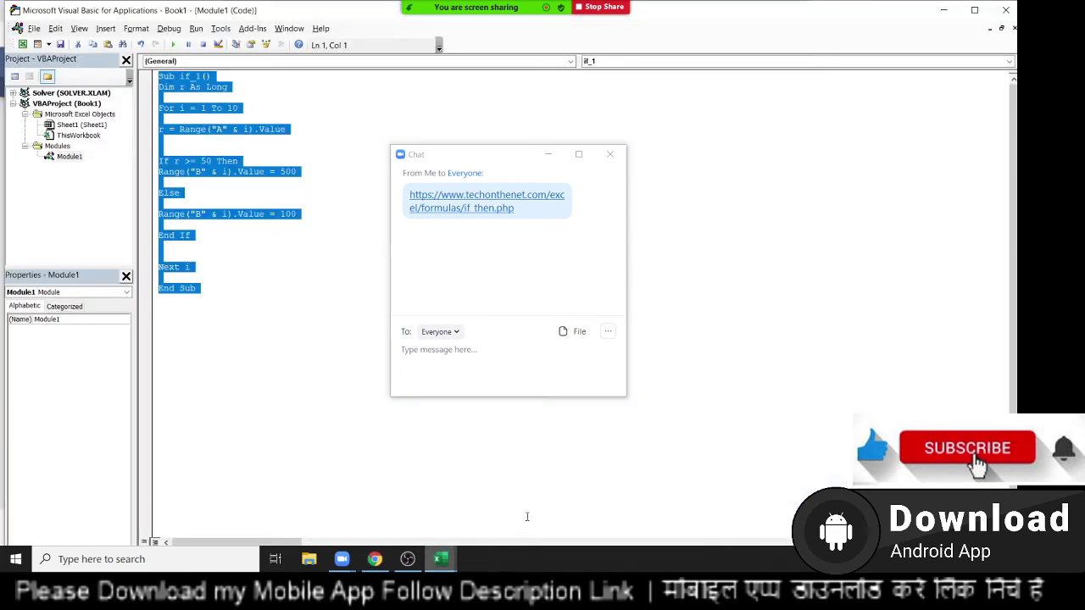
{"action": "left_click", "coordinate": [259, 247]}
{"action": "left_click", "coordinate": [610, 154]}
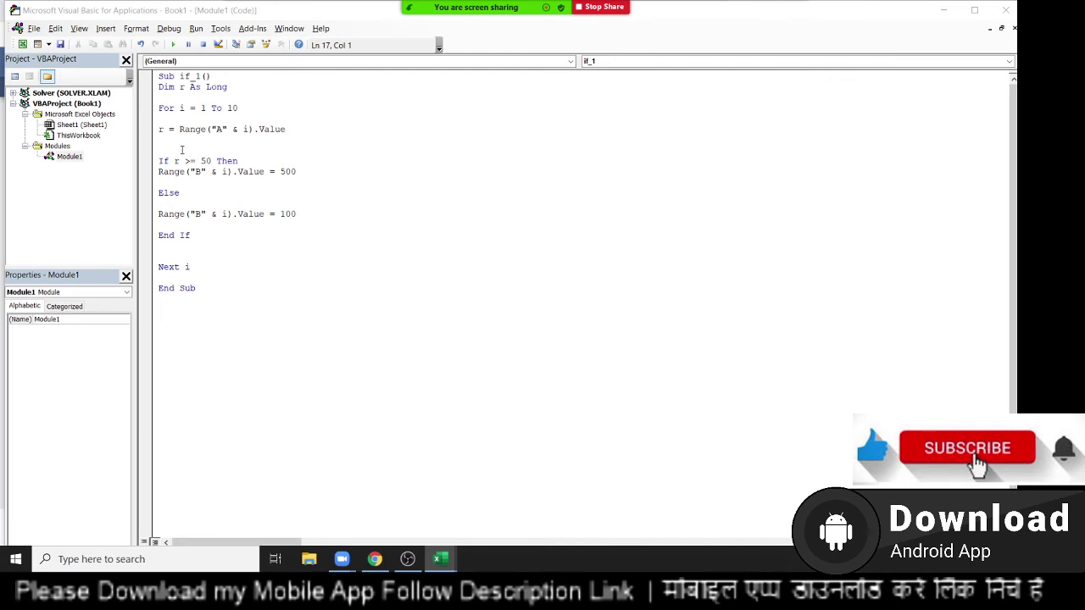
{"action": "mouse_move", "coordinate": [179, 161]}
{"action": "left_mouse_down"}
{"action": "mouse_move", "coordinate": [211, 161]}
{"action": "mouse_move", "coordinate": [158, 183]}
{"action": "mouse_move", "coordinate": [161, 205]}
{"action": "left_mouse_up"}
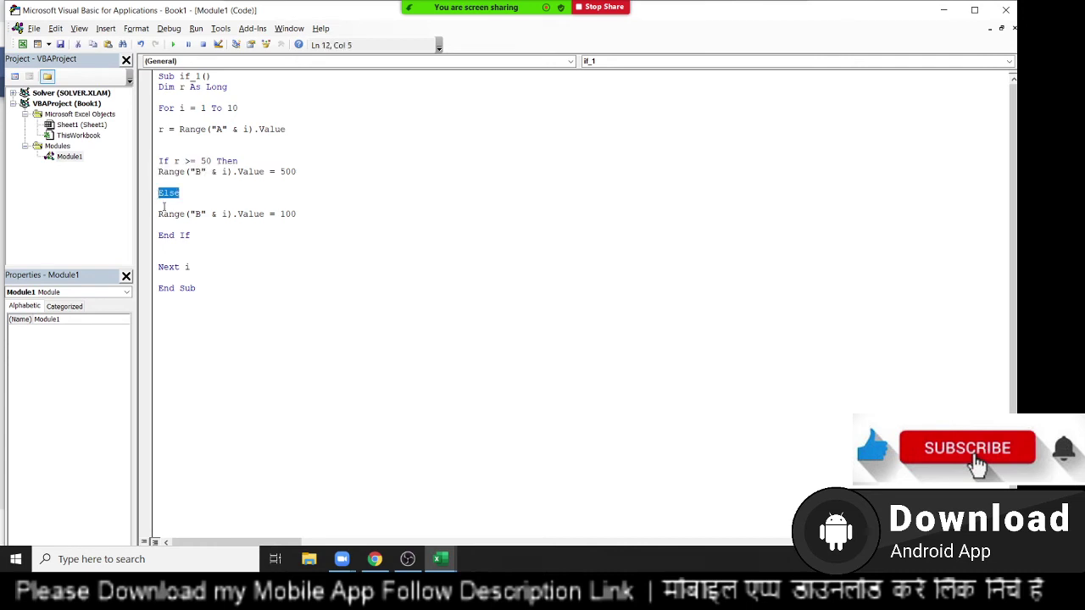
{"action": "left_click", "coordinate": [163, 206]}
{"action": "left_click_drag", "start_coordinate": [159, 203], "coordinate": [162, 214]}
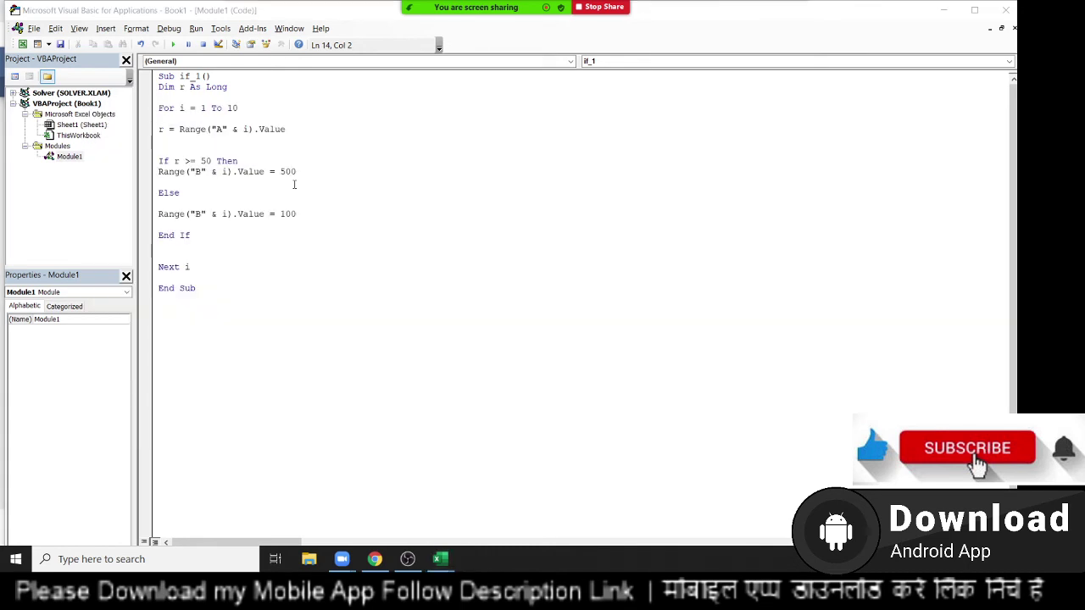
{"action": "key", "text": "alt+Tab"}
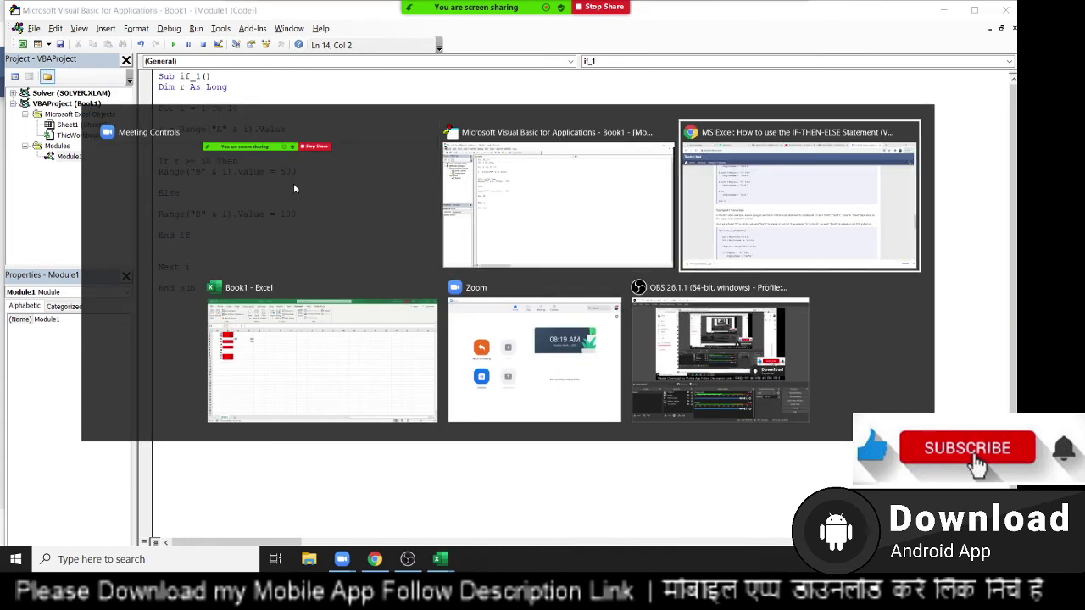
{"action": "key", "text": "alt+shift+Tab"}
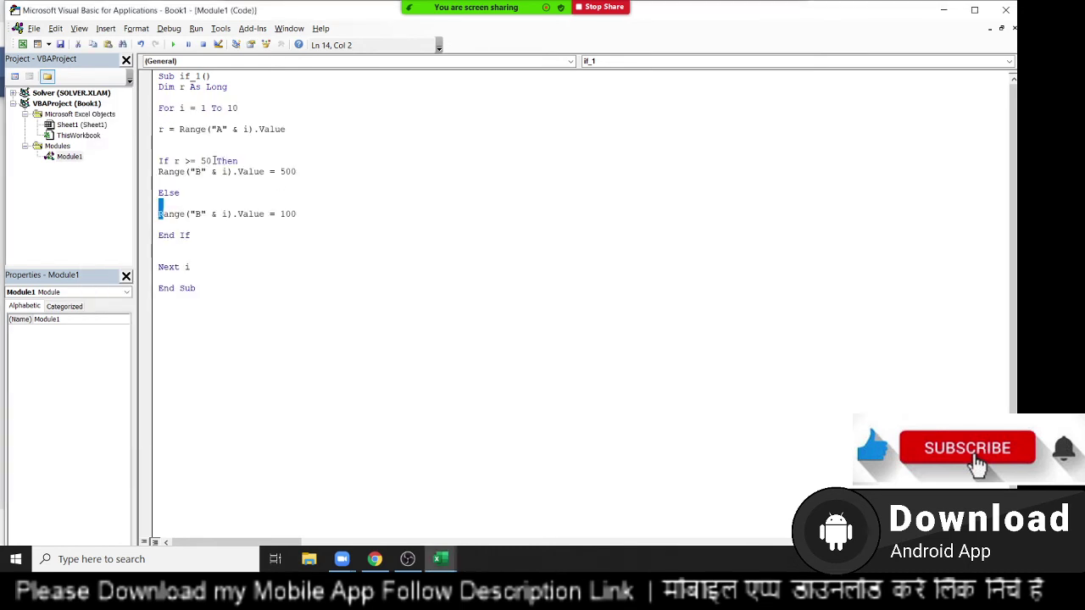
Extend the If condition to r >= 50 And r <= 80, removing the stray 'and' before Then
{"action": "left_click", "coordinate": [212, 160]}
{"action": "type", "text": "and "}
{"action": "type", "text": "r<= "}
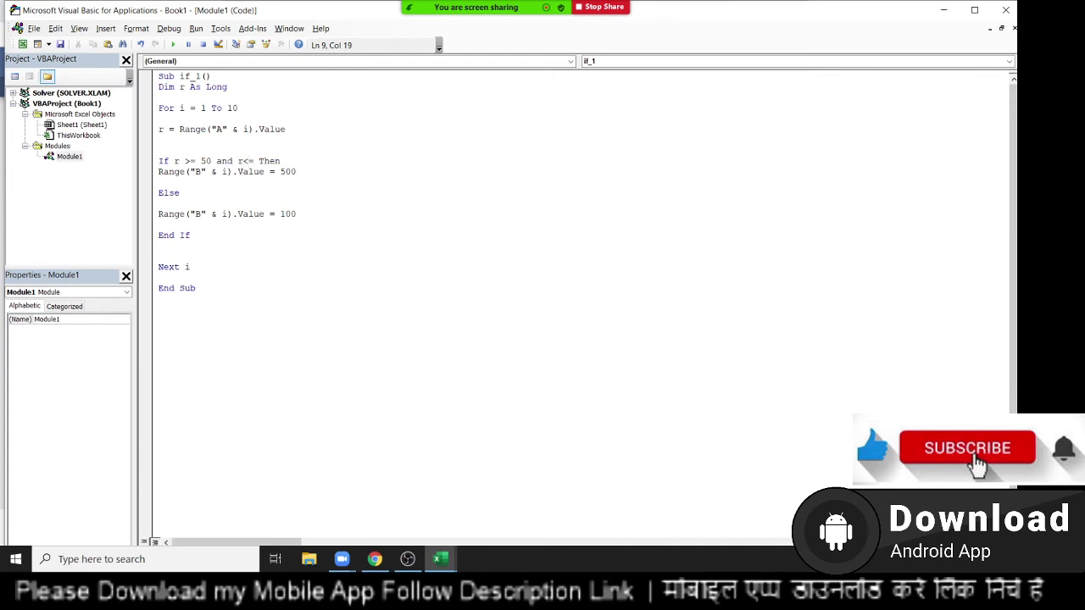
{"action": "type", "text": "80"}
{"action": "left_click", "coordinate": [336, 231]}
{"action": "left_click", "coordinate": [280, 161]}
{"action": "type", "text": "and"}
{"action": "key", "text": "BackSpace"}
{"action": "key", "text": "BackSpace"}
{"action": "key", "text": "BackSpace"}
{"action": "left_click", "coordinate": [159, 182]}
Copy the link of the 'VBA Macros Function in Excel VBA' video from YouTube Studio's content list
{"action": "key", "text": "super+d"}
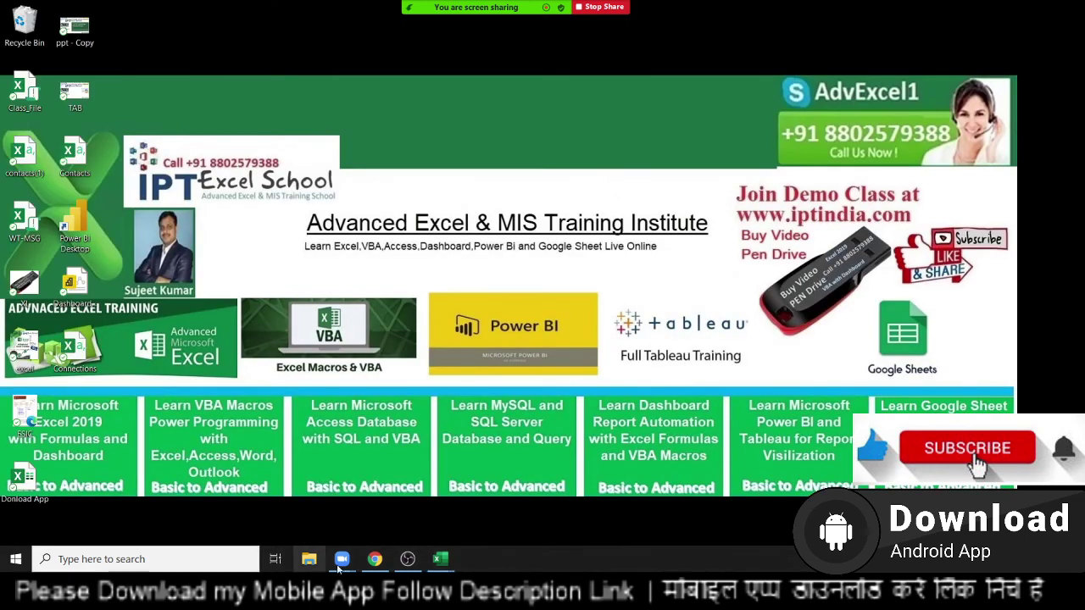
{"action": "left_click", "coordinate": [375, 558]}
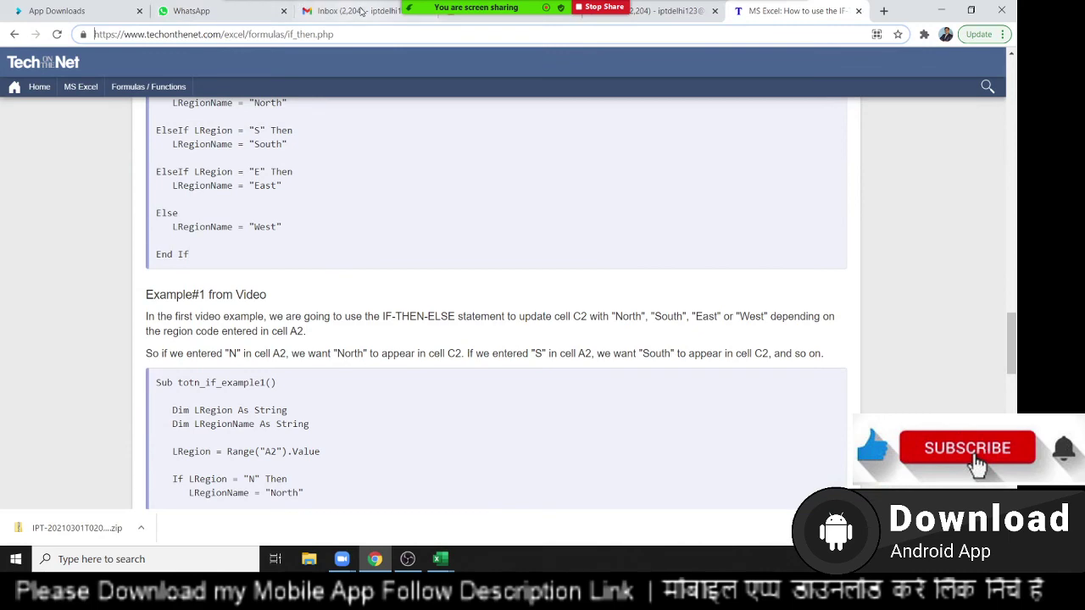
{"action": "left_click", "coordinate": [667, 17]}
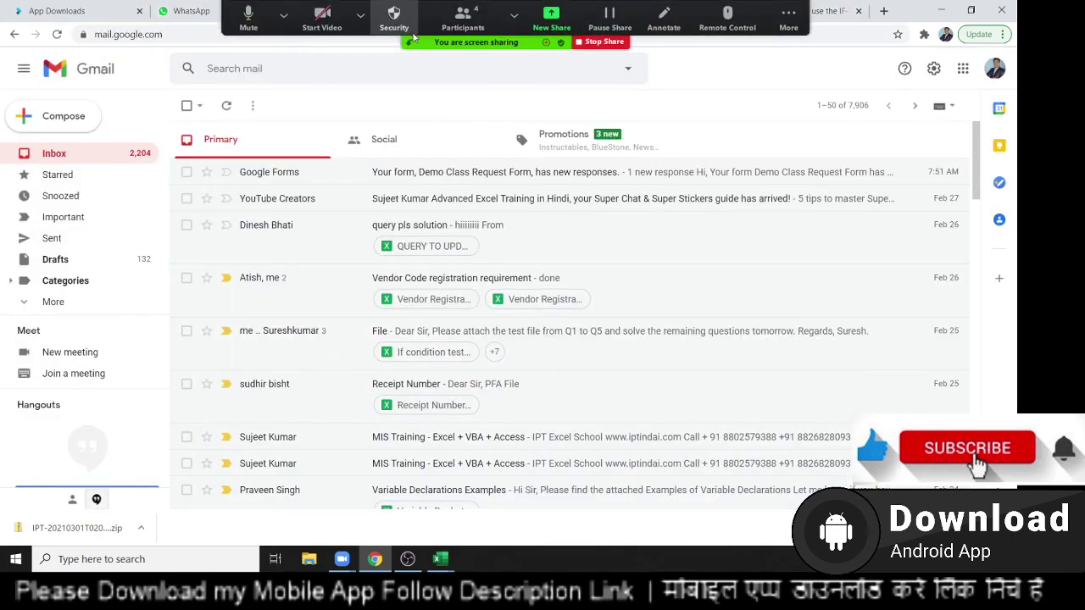
{"action": "left_click", "coordinate": [501, 12]}
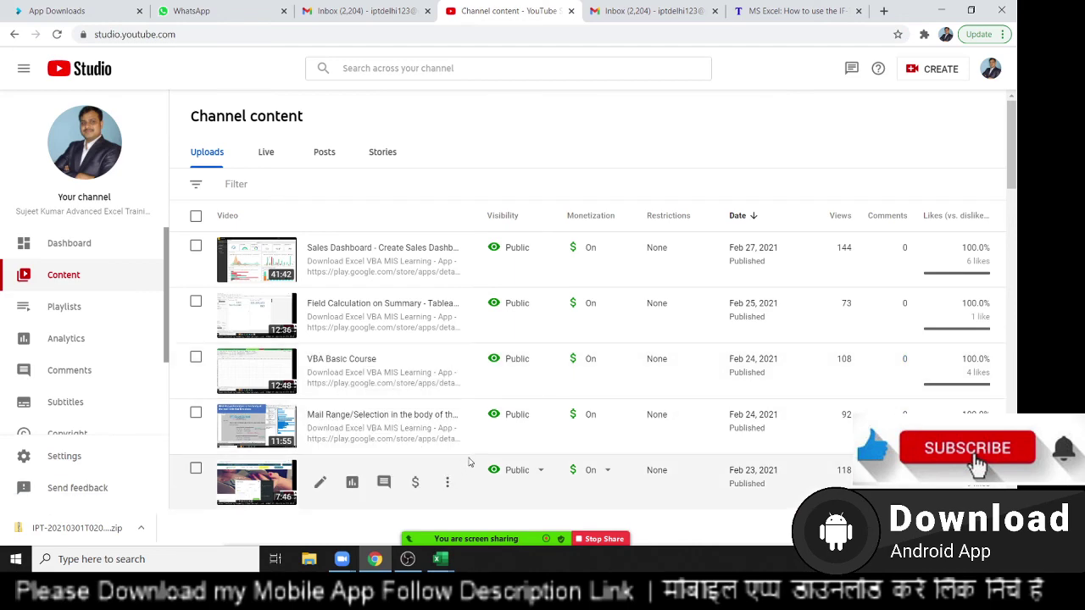
{"action": "mouse_move", "coordinate": [474, 455]}
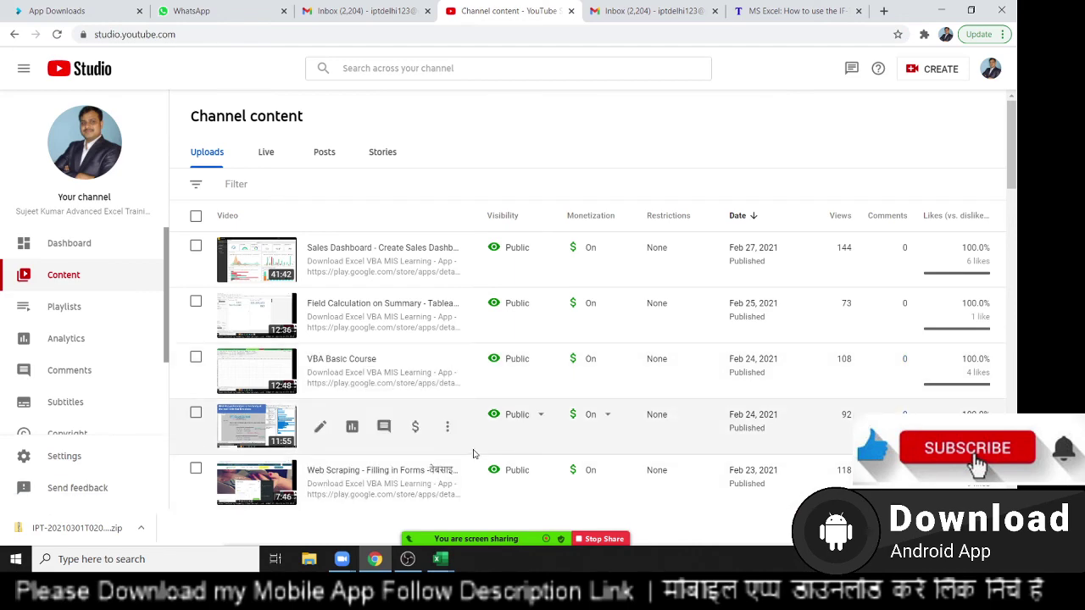
{"action": "scroll", "coordinate": [474, 453], "scroll_direction": "down", "scroll_amount": 2}
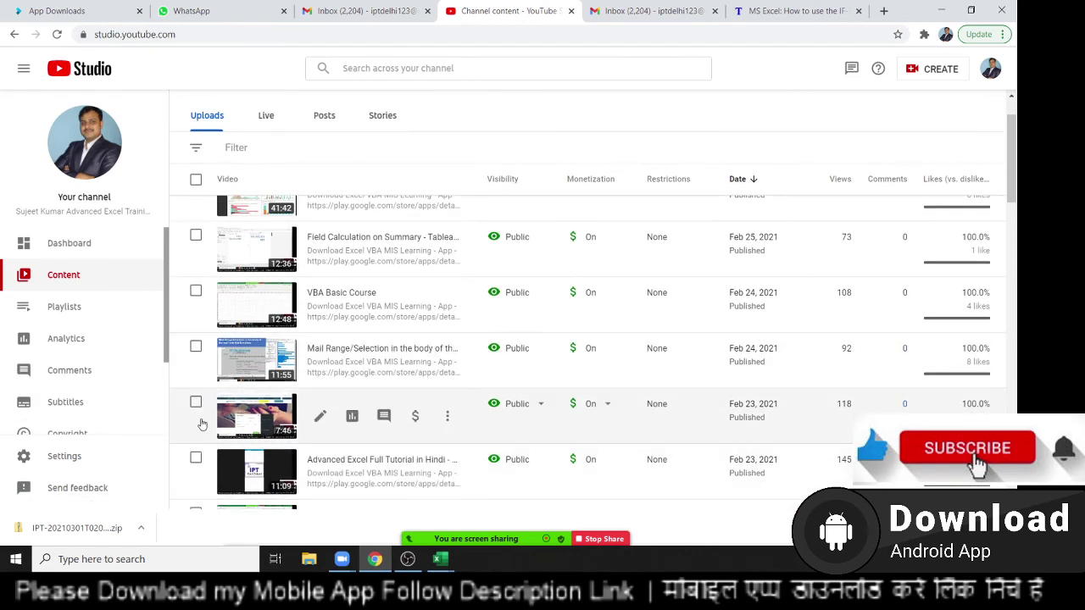
{"action": "scroll", "coordinate": [202, 424], "scroll_direction": "down", "scroll_amount": 1}
{"action": "scroll", "coordinate": [208, 424], "scroll_direction": "down", "scroll_amount": 2}
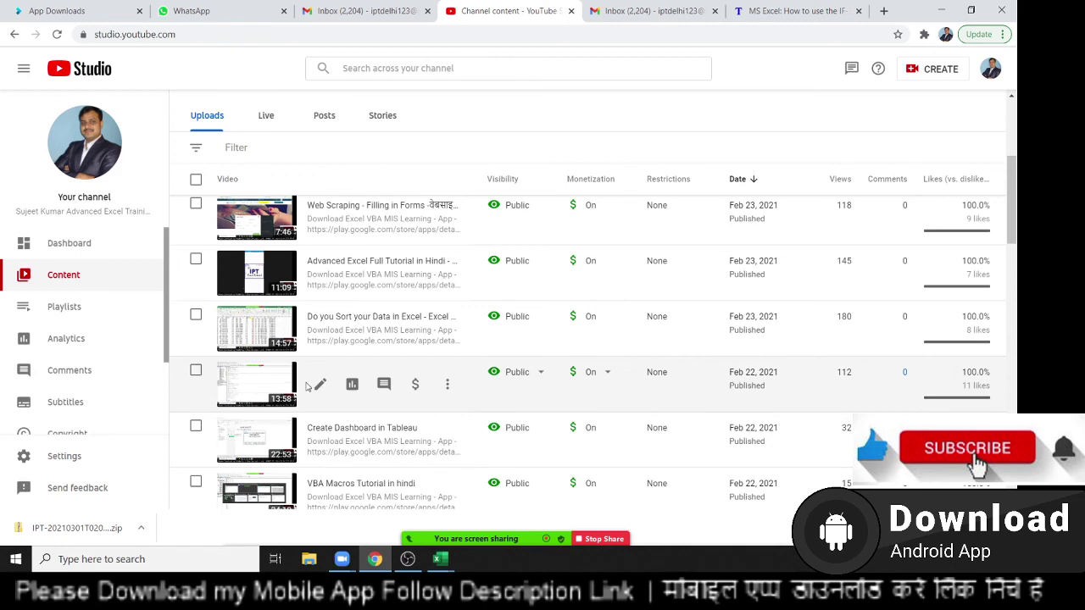
{"action": "left_click", "coordinate": [322, 387]}
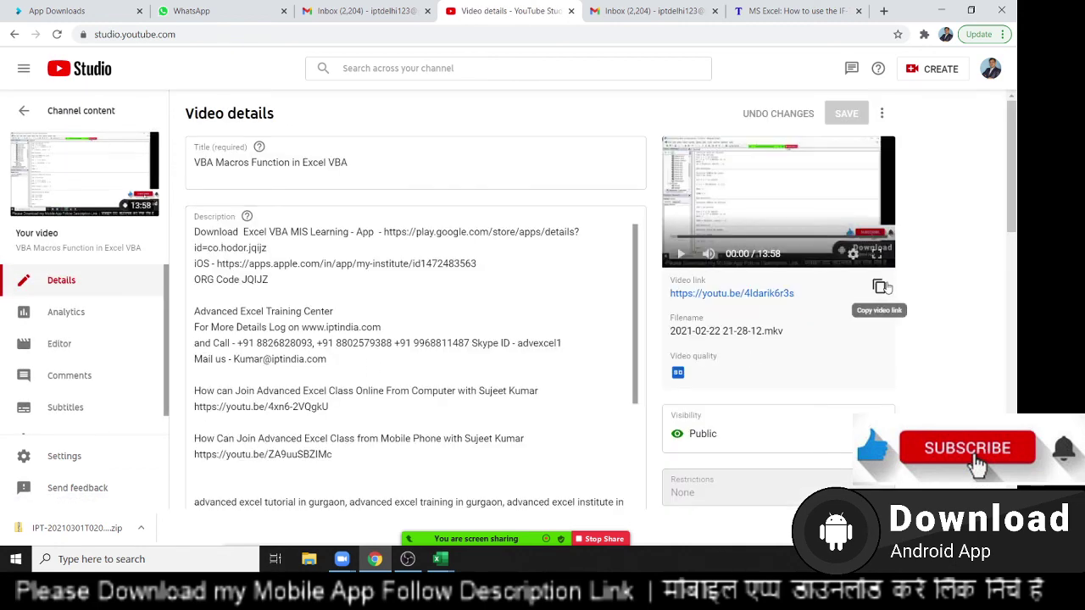
{"action": "left_click", "coordinate": [881, 286]}
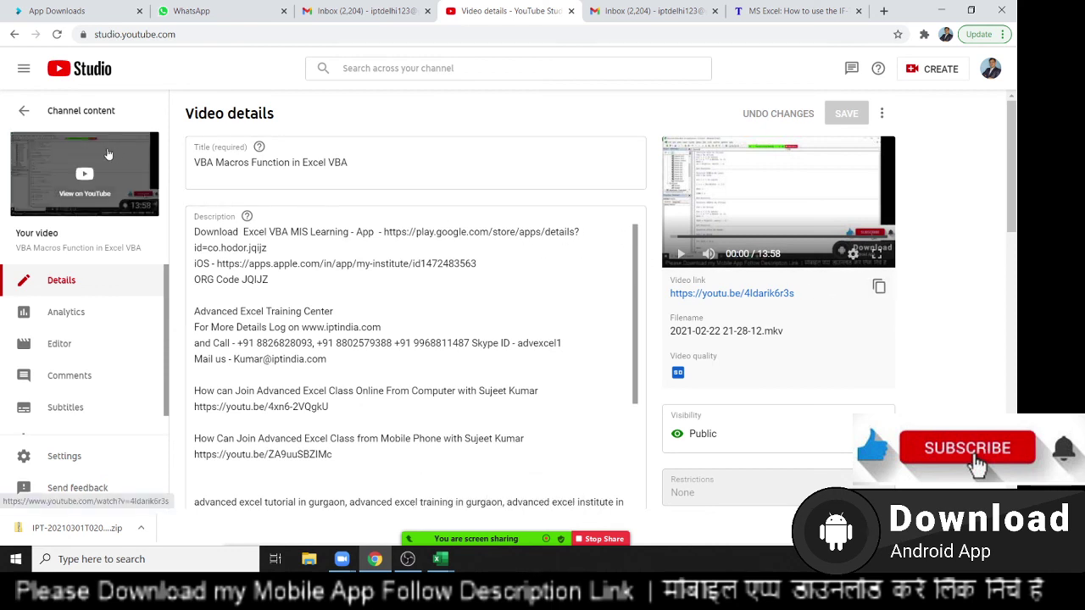
Return to the channel uploads list, then go back to the TechOnTheNet IF-THEN tutorial tab
{"action": "left_click", "coordinate": [26, 116]}
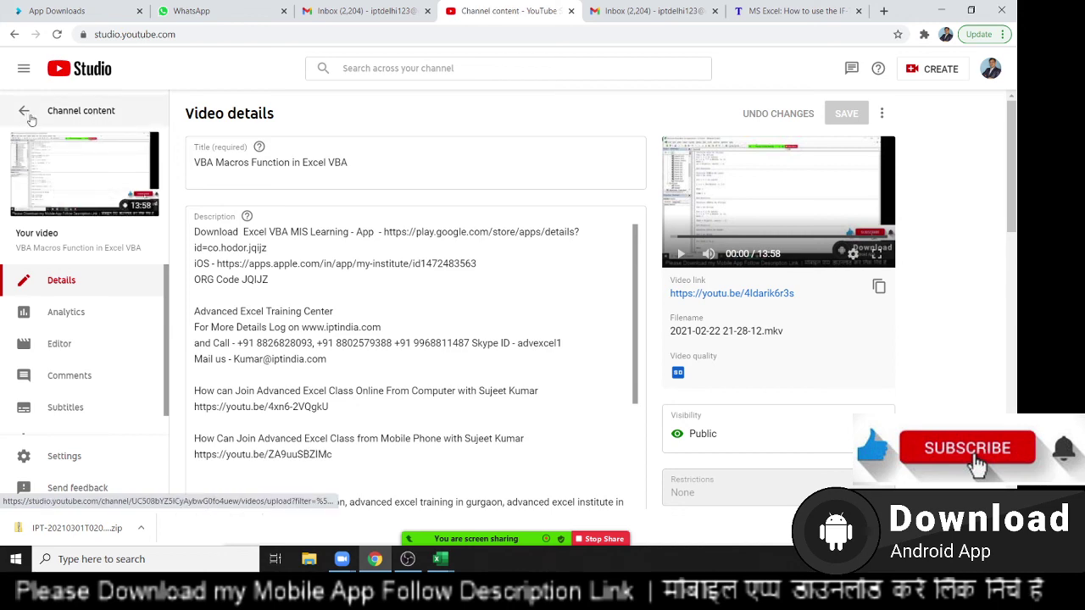
{"action": "scroll", "coordinate": [381, 305], "scroll_direction": "down", "scroll_amount": 2}
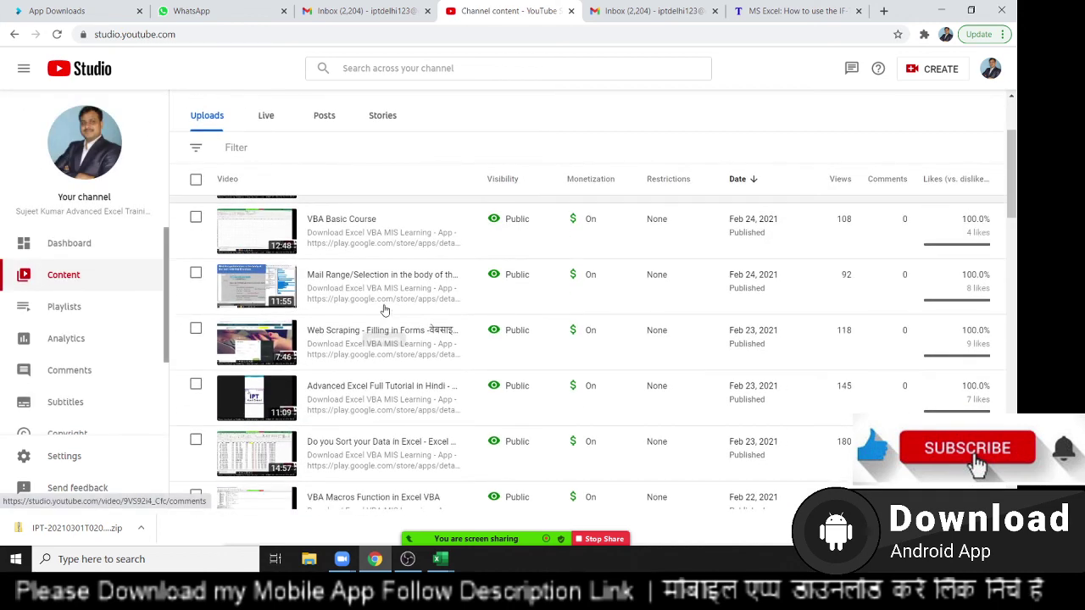
{"action": "scroll", "coordinate": [381, 305], "scroll_direction": "up", "scroll_amount": 2}
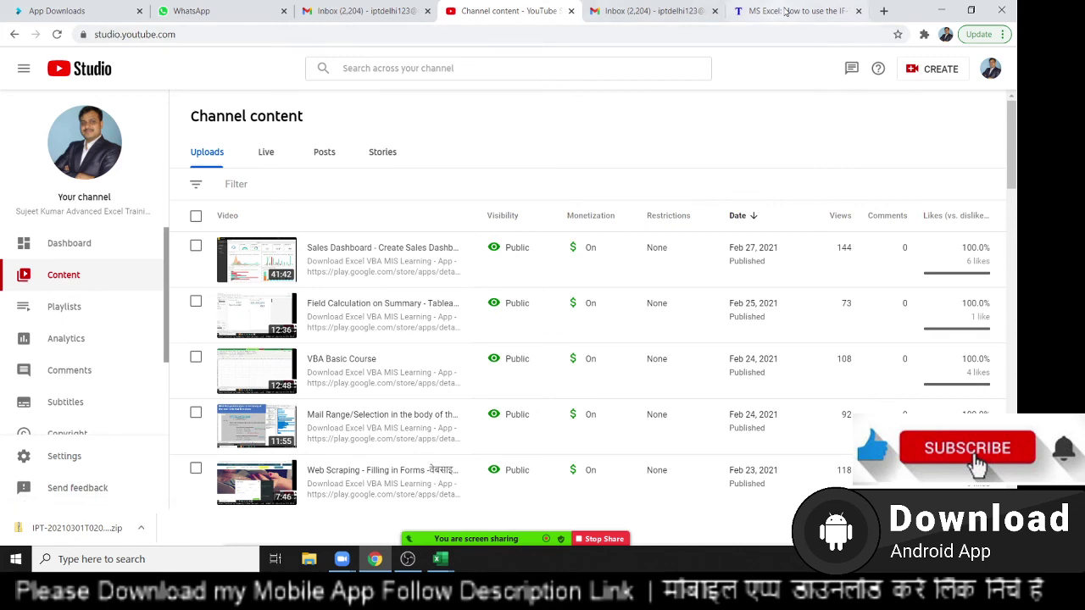
{"action": "left_click", "coordinate": [628, 35]}
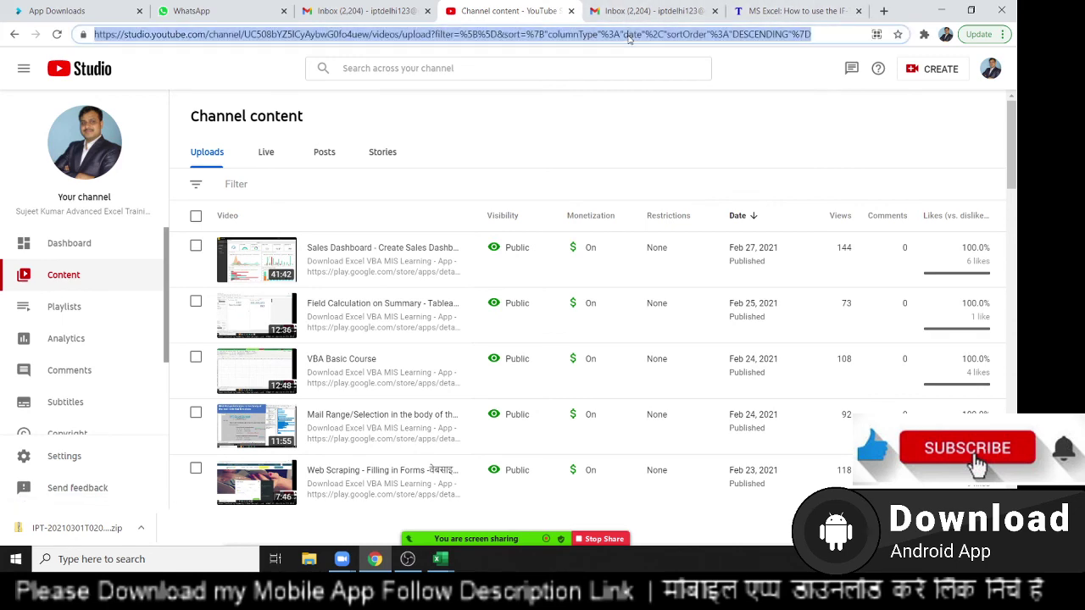
{"action": "left_click", "coordinate": [782, 16]}
{"action": "left_click", "coordinate": [767, 30]}
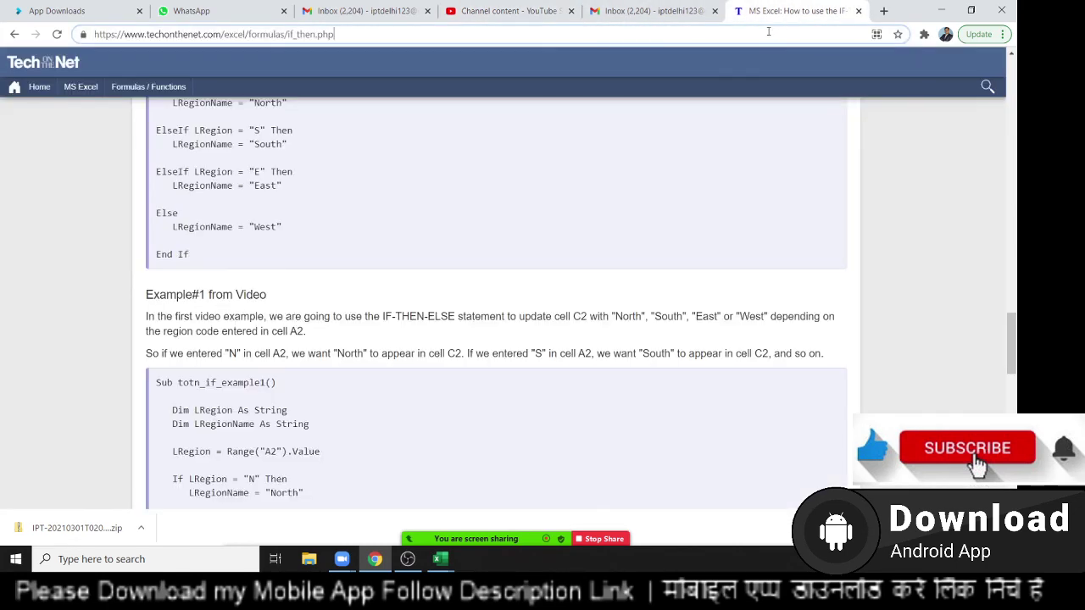
{"action": "key", "text": "ctrl+shift+Left"}
{"action": "key", "text": "ctrl+a"}
{"action": "key", "text": "ctrl+v"}
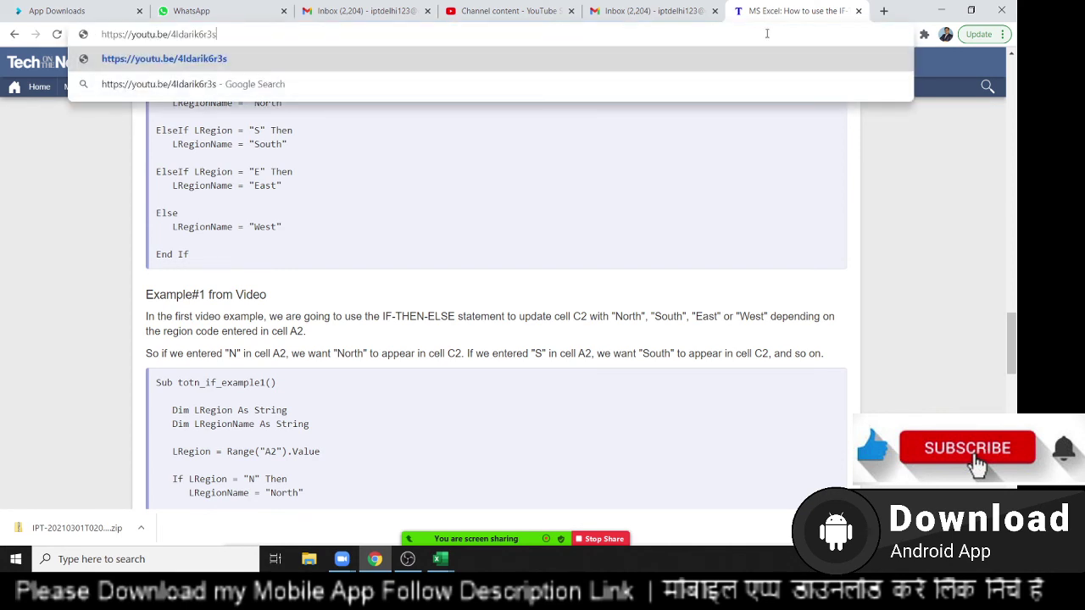
{"action": "key", "text": "Return"}
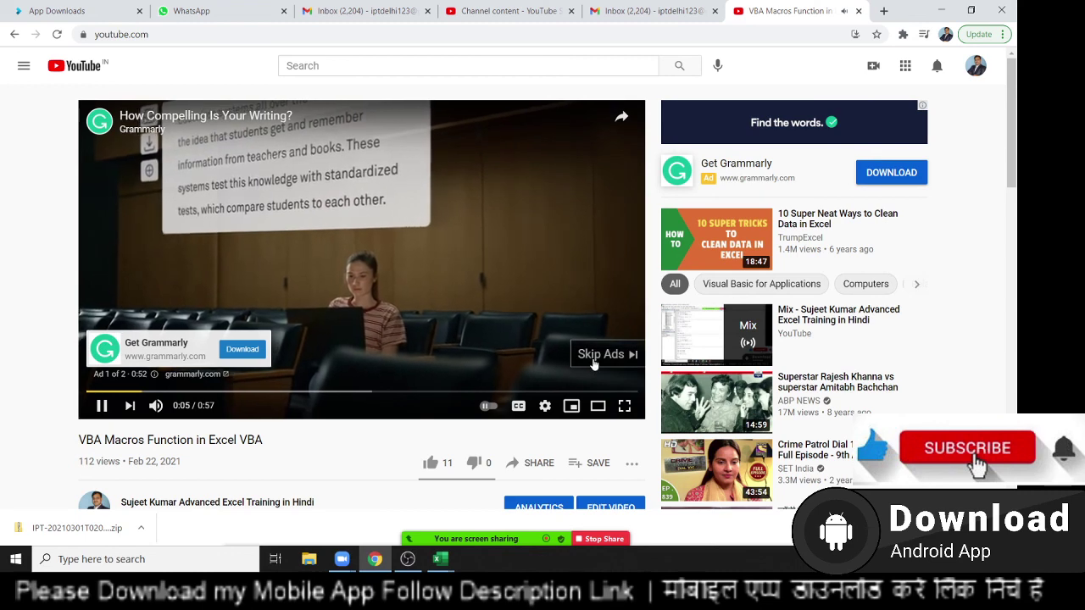
{"action": "left_click", "coordinate": [603, 354]}
{"action": "left_click", "coordinate": [131, 392]}
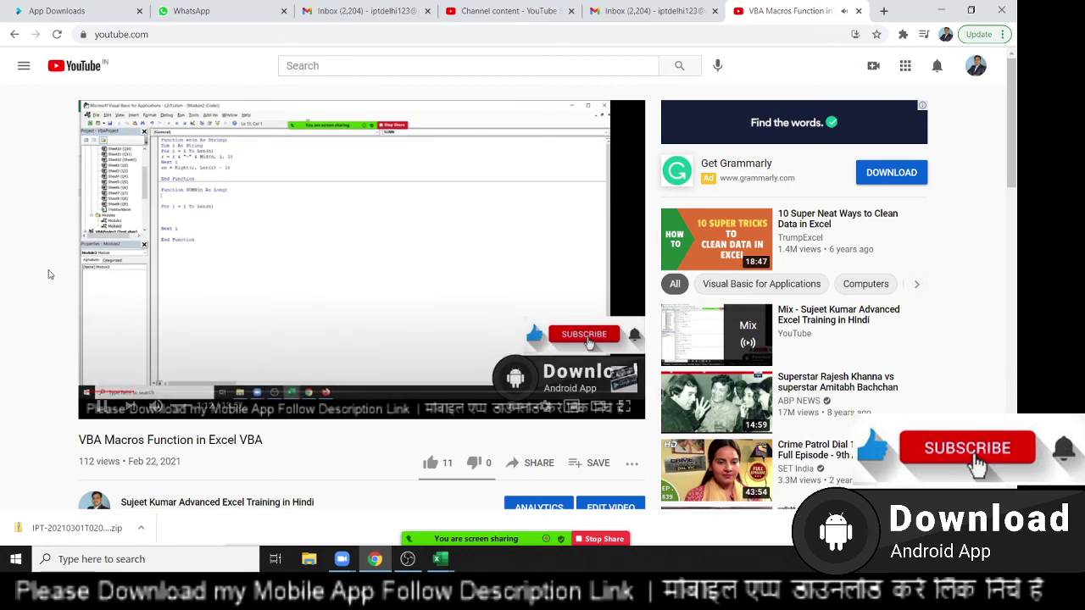
{"action": "left_click", "coordinate": [14, 34]}
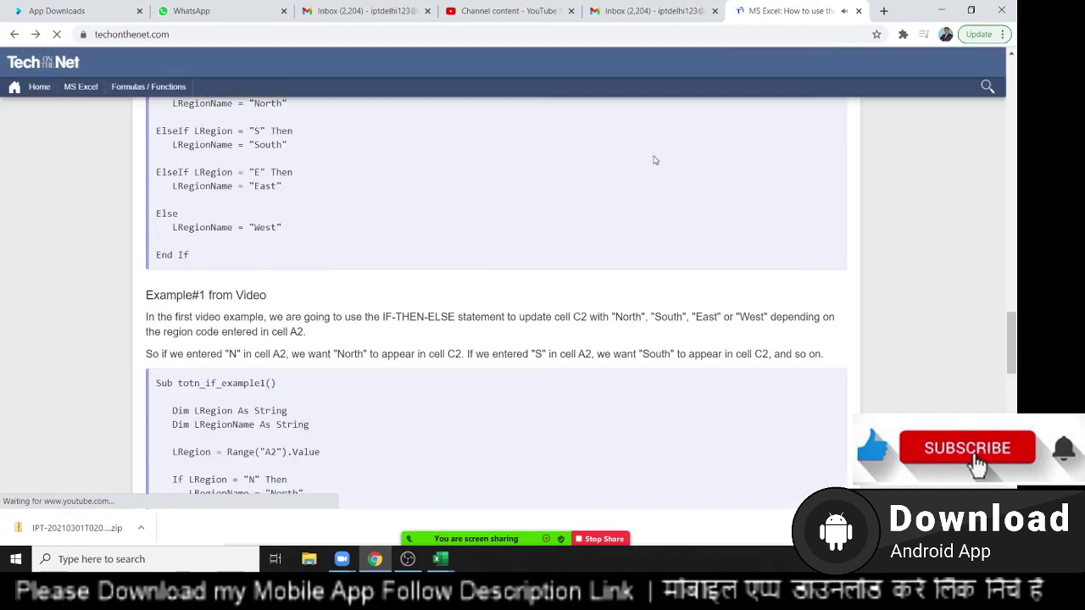
Minimize Chrome to the desktop, dock Zoom's controls at the top, and briefly view the participants list
{"action": "left_click", "coordinate": [947, 14]}
{"action": "mouse_move", "coordinate": [440, 539]}
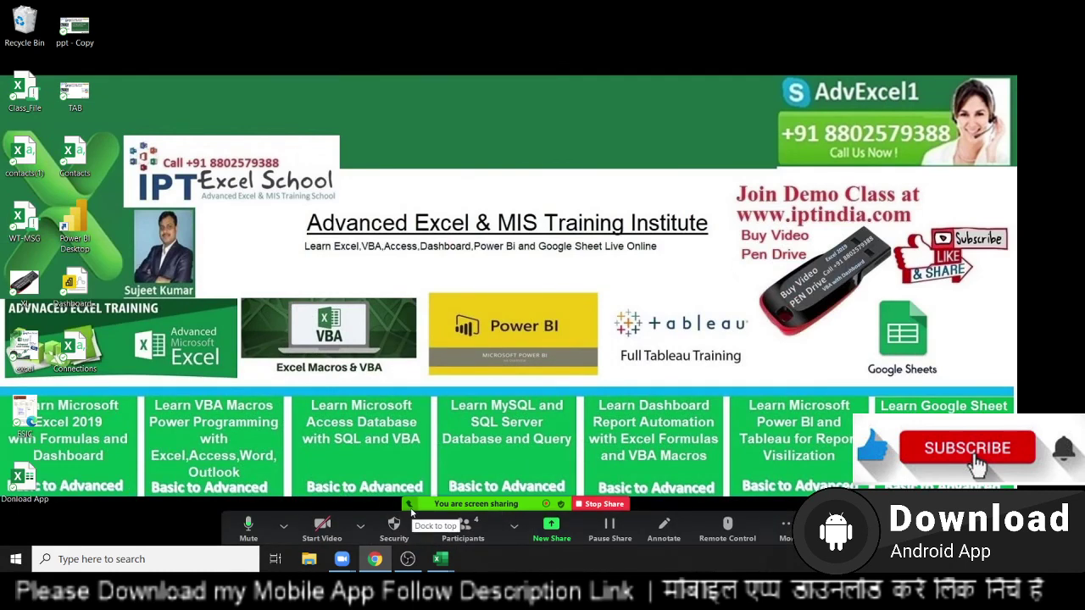
{"action": "left_click", "coordinate": [410, 506]}
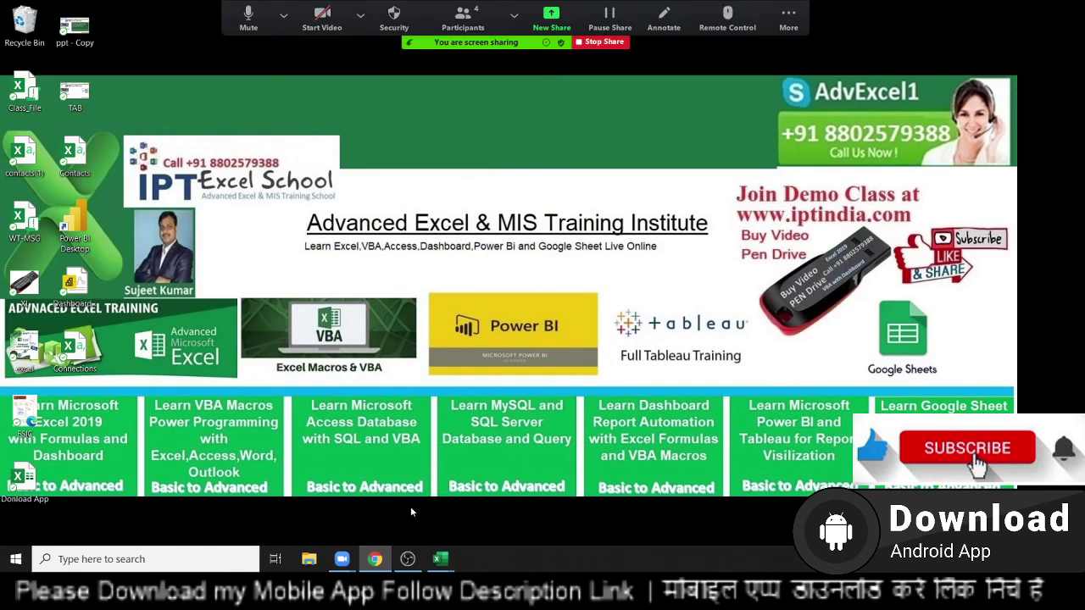
{"action": "left_click", "coordinate": [466, 17]}
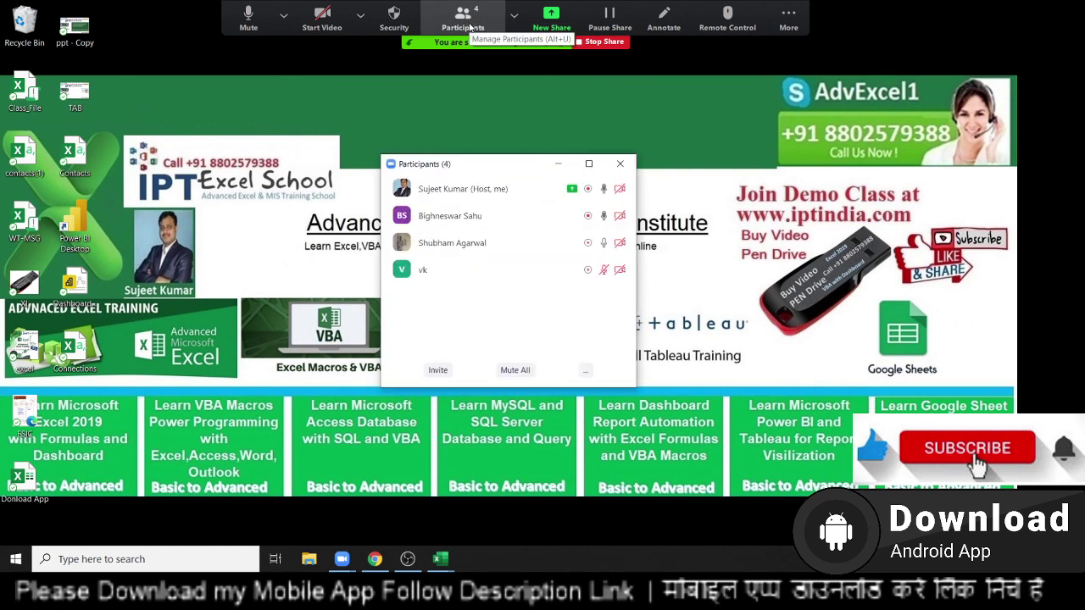
{"action": "left_click", "coordinate": [621, 164]}
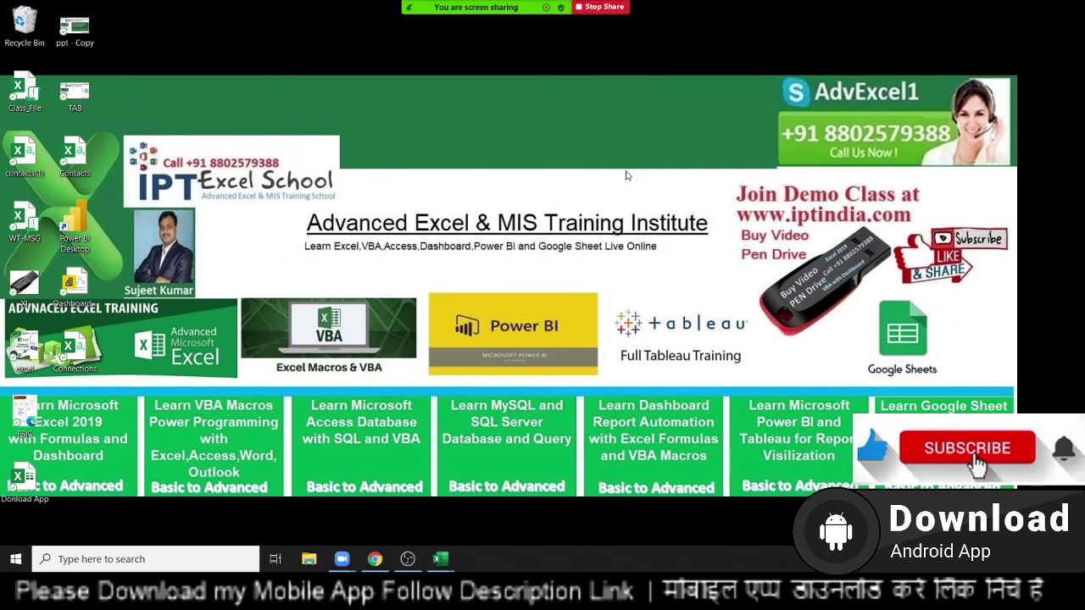